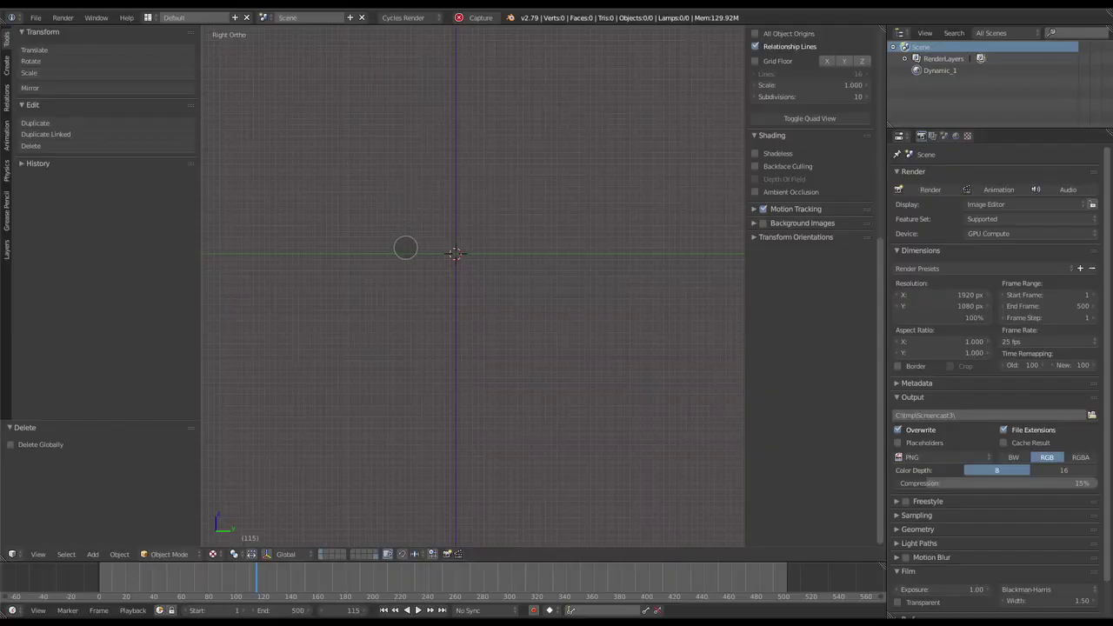
Add the FishSim Goldfish meta-rig through Shift+A > Armature.
key("shift+a")
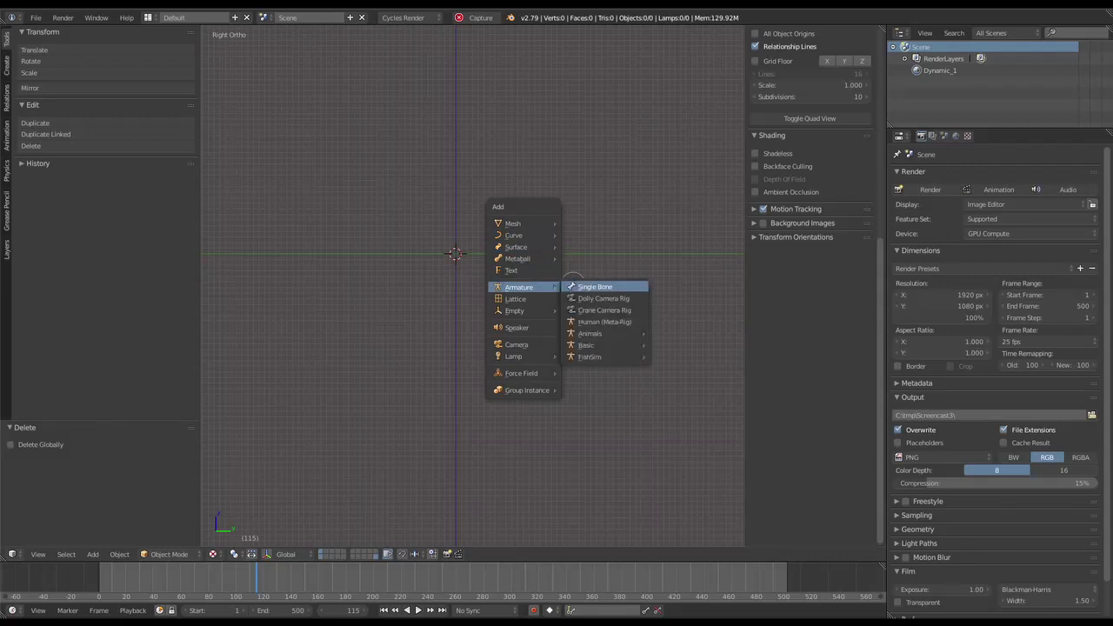
mouse_move(595, 359)
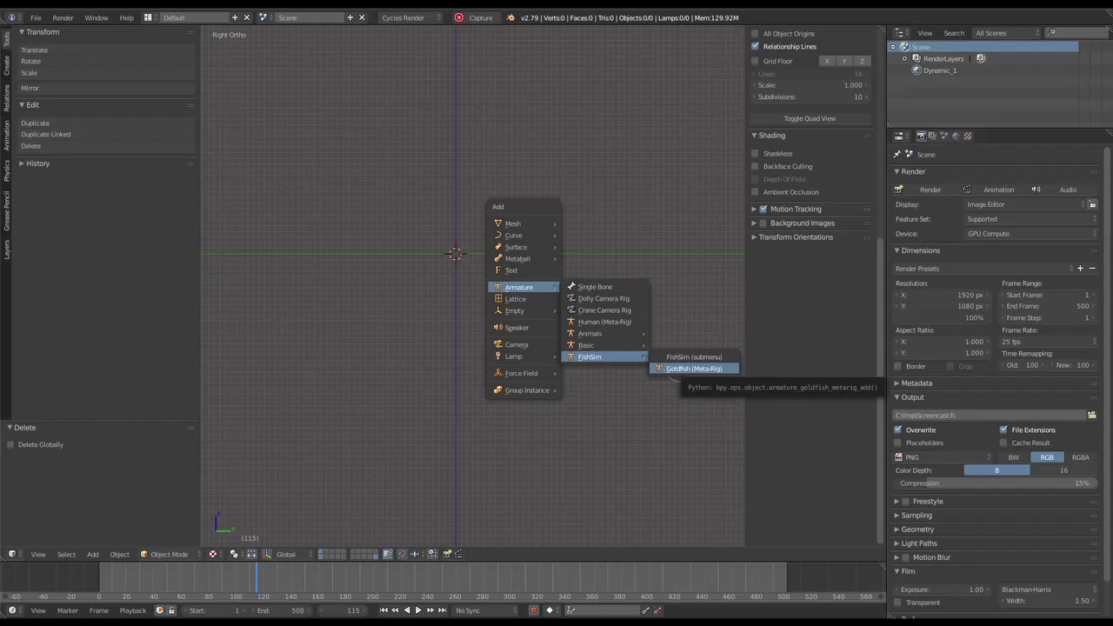
left_click(679, 369)
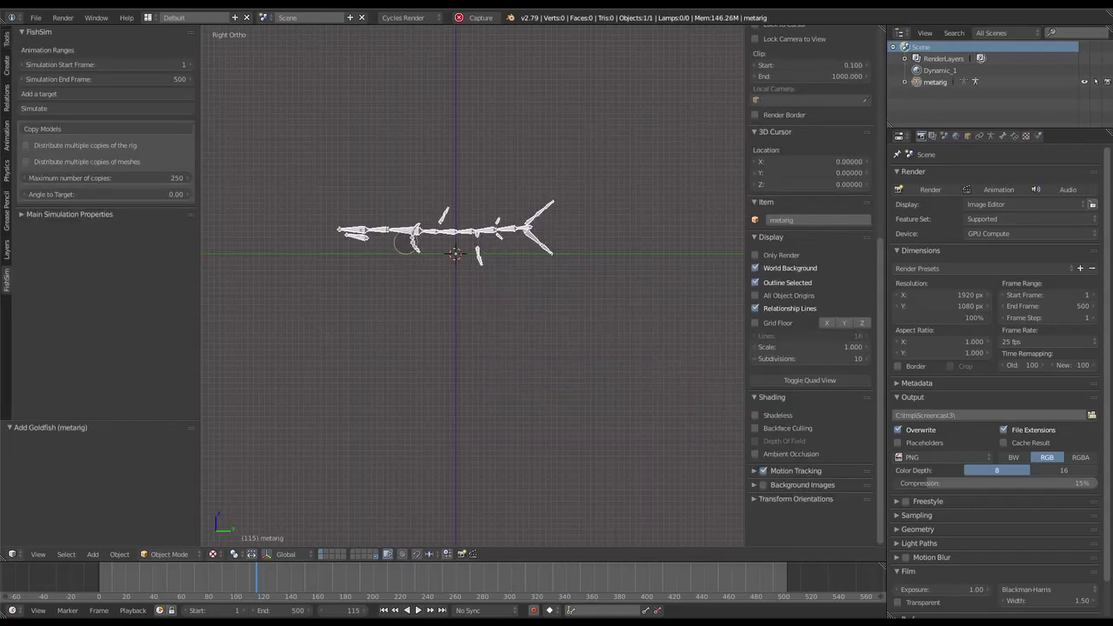
middle_click_drag(407, 244, 542, 348)
scroll(552, 346, "up", 4)
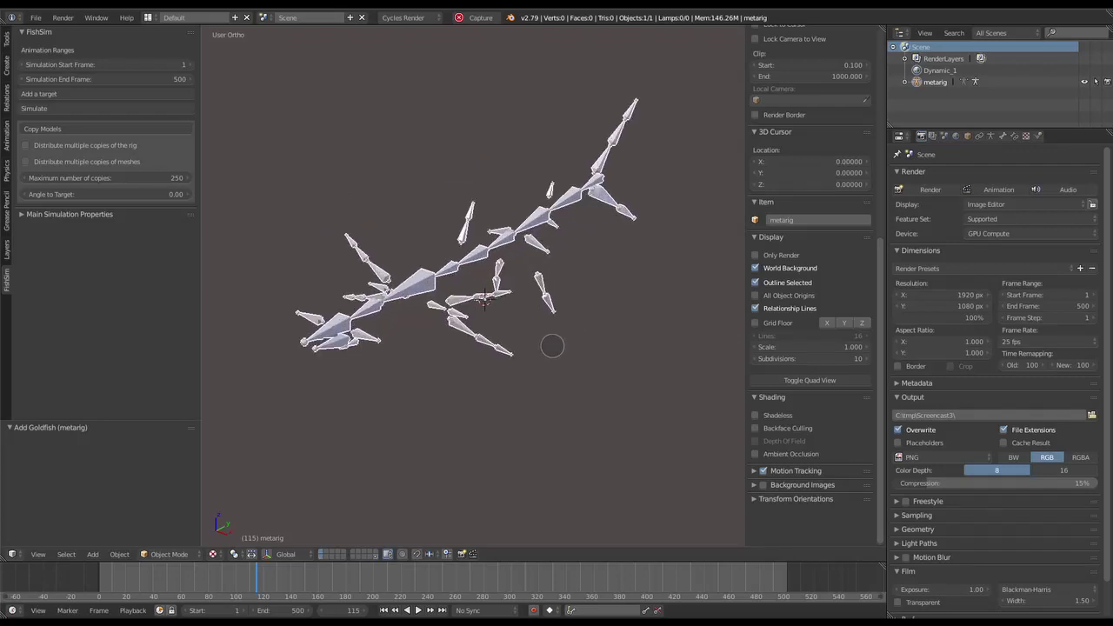
Switch the meta-rig into Pose Mode and try selecting fin bones, leaving none selected.
key("ctrl+Tab")
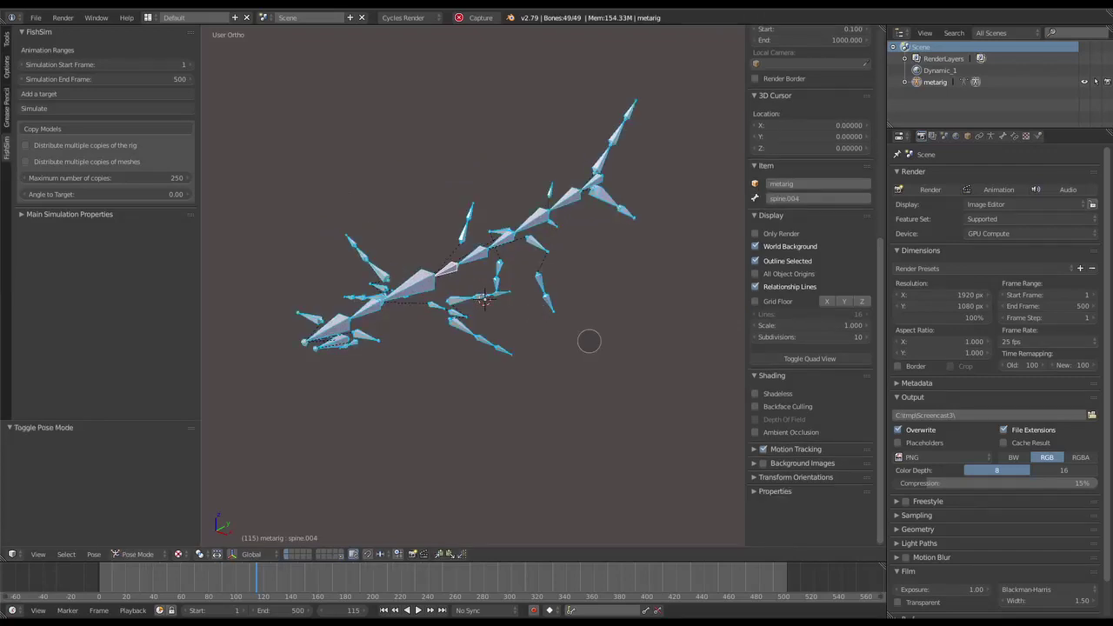
key("a")
left_click(542, 283)
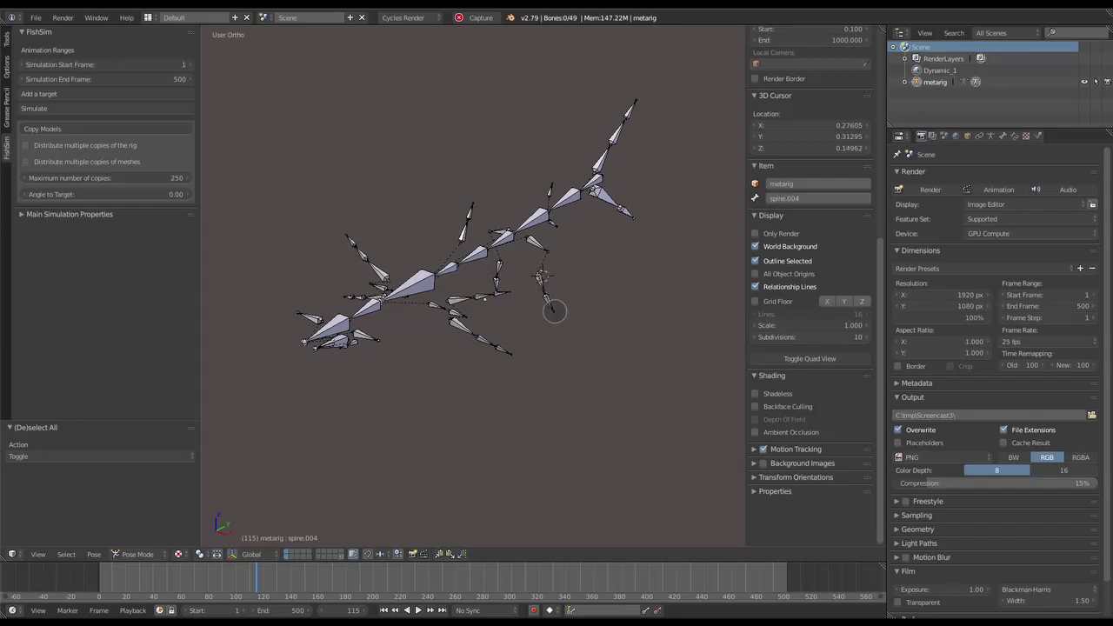
right_click(550, 306)
key("a")
middle_click_drag(549, 377, 536, 393)
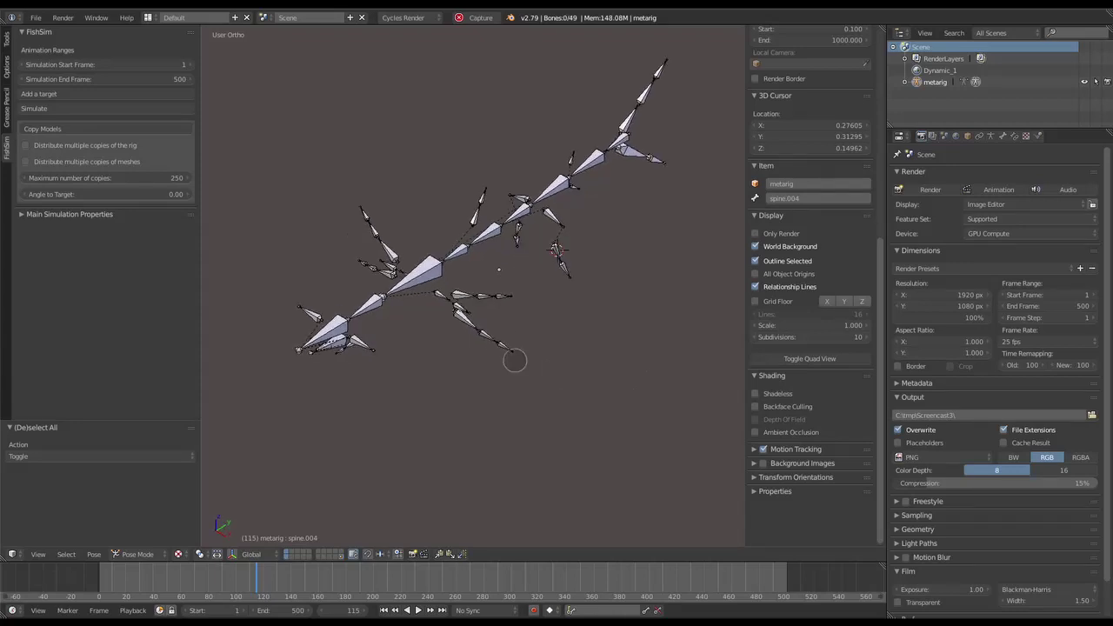
mouse_move(459, 316)
left_mouse_down()
mouse_move(465, 304)
mouse_move(504, 325)
mouse_move(510, 381)
left_mouse_up()
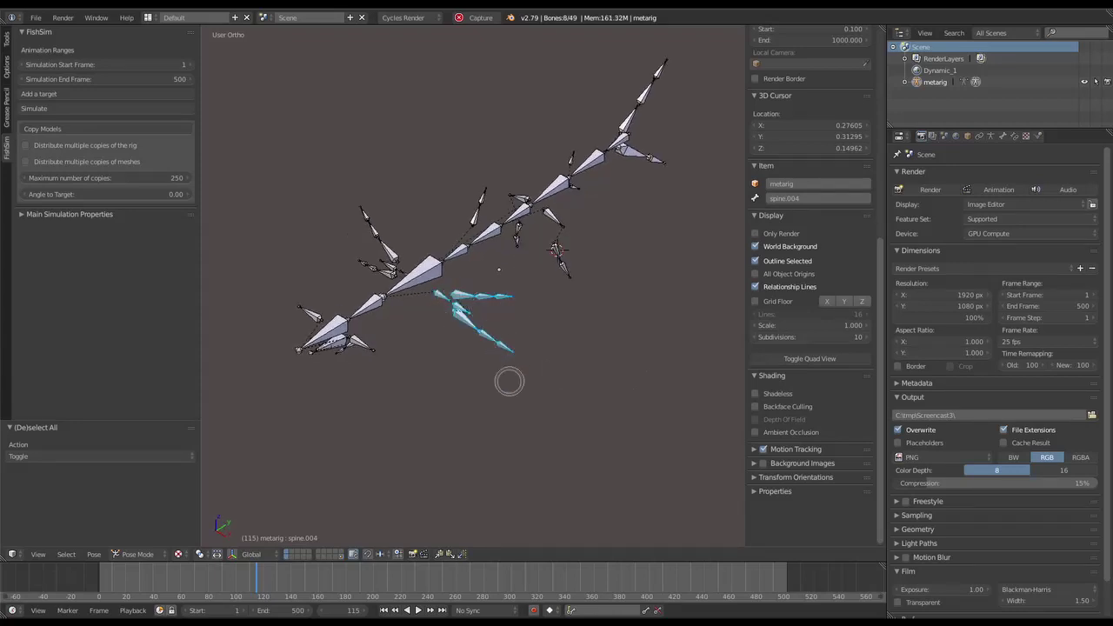
middle_click_drag(539, 403, 547, 368)
key("a")
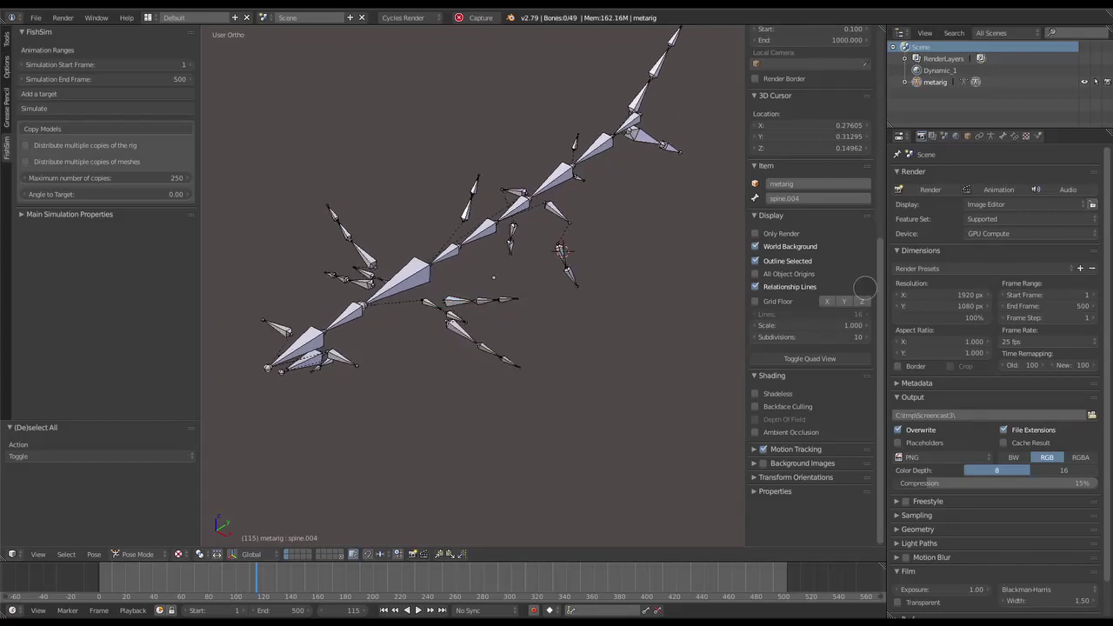
Inspect the meta-rig's settings in the Armature data properties.
left_click(990, 136)
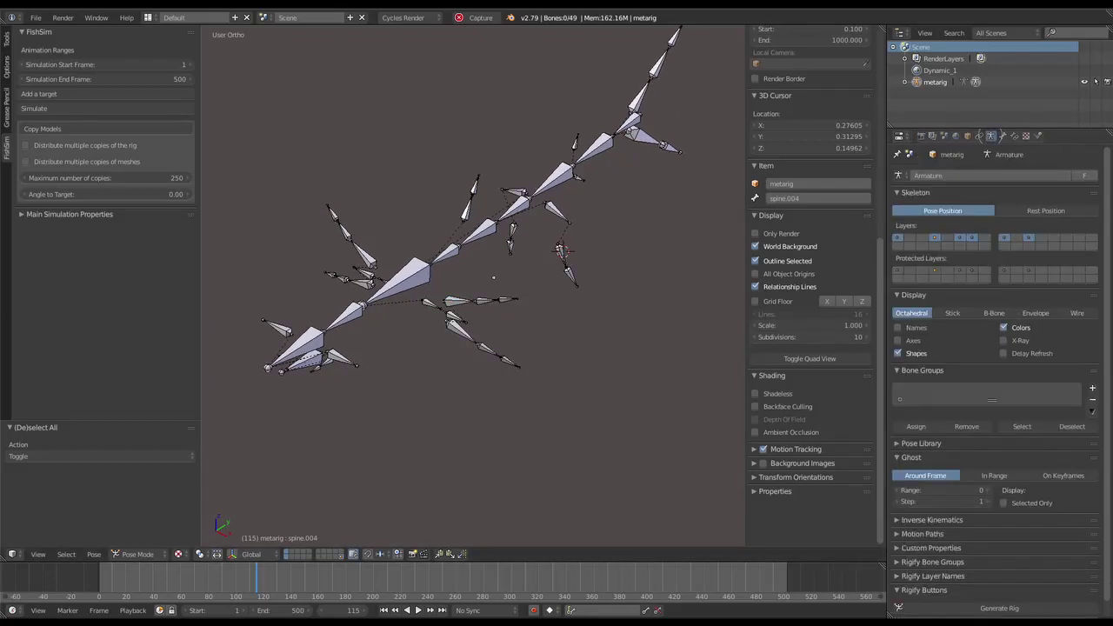
scroll(981, 376, "down", 1)
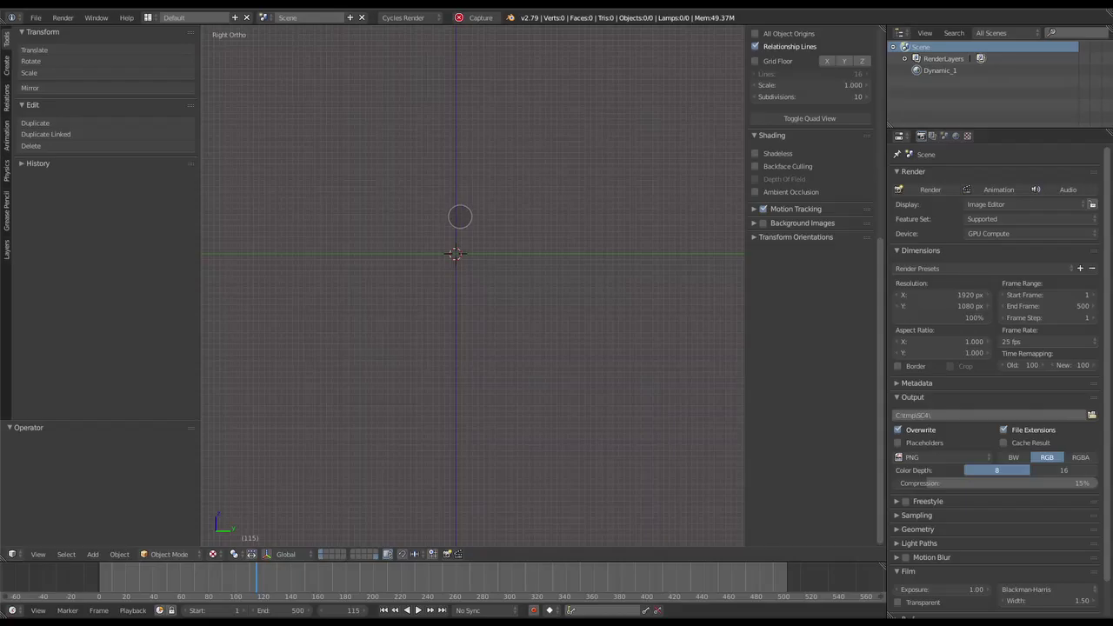
Append Group > Goldfish from GoldFish.blend in the Fish folder.
key("shift+F1")
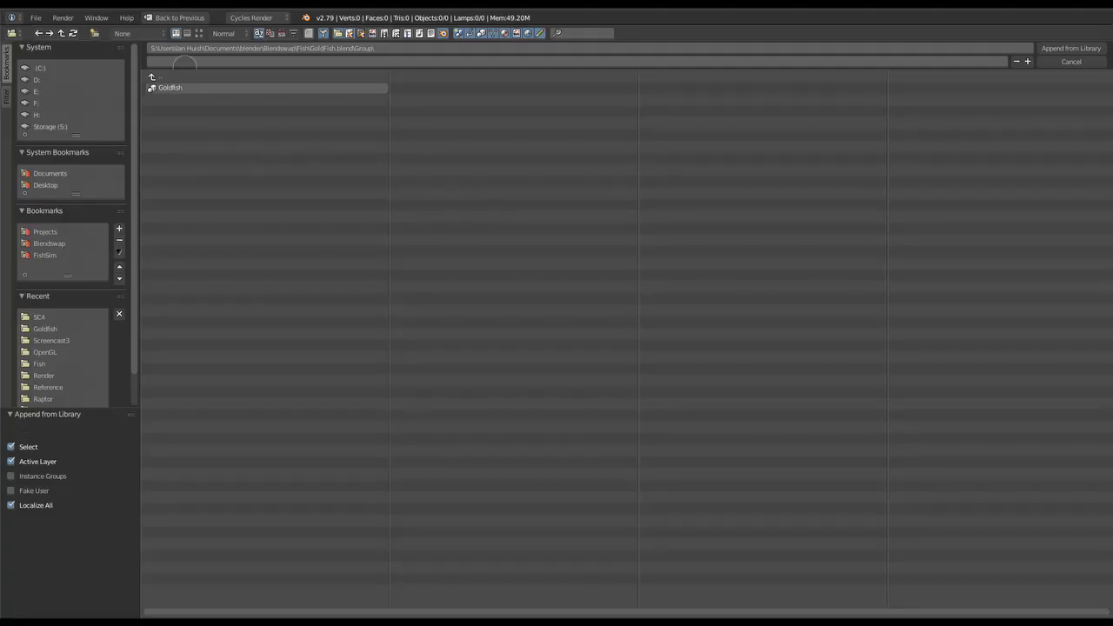
left_click(172, 77)
left_click(172, 76)
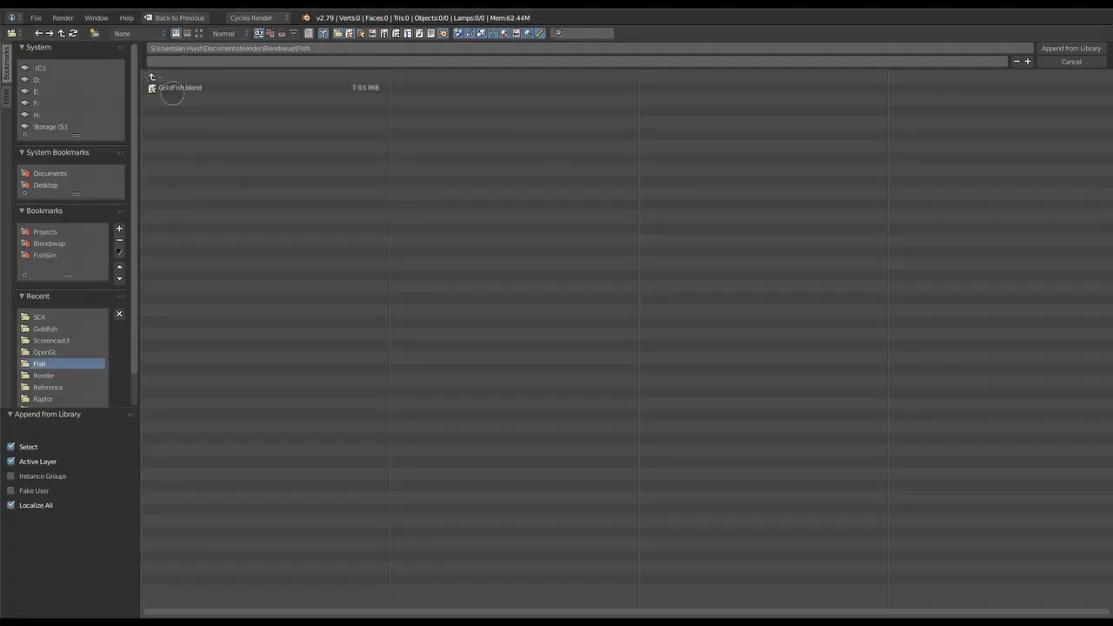
left_click(169, 88)
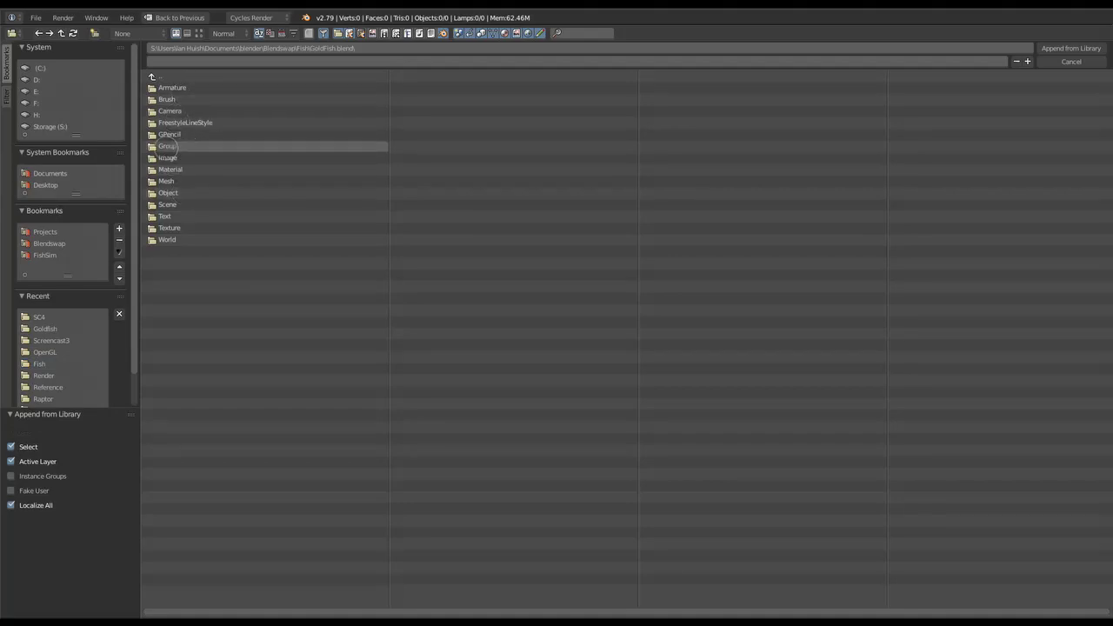
left_click(168, 146)
left_click(172, 89)
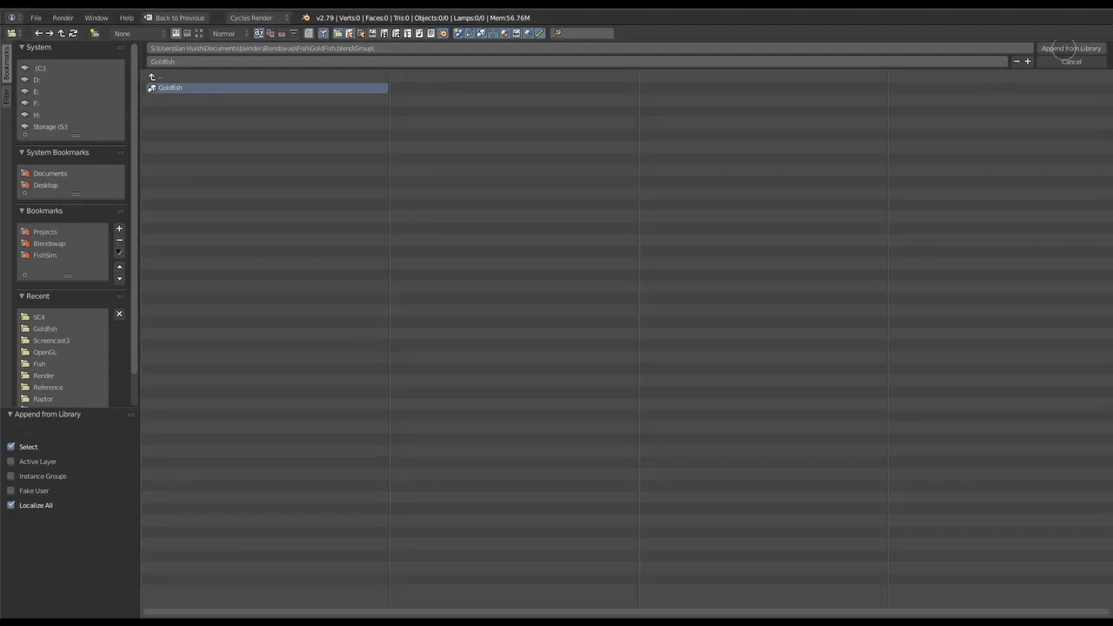
left_click(1068, 50)
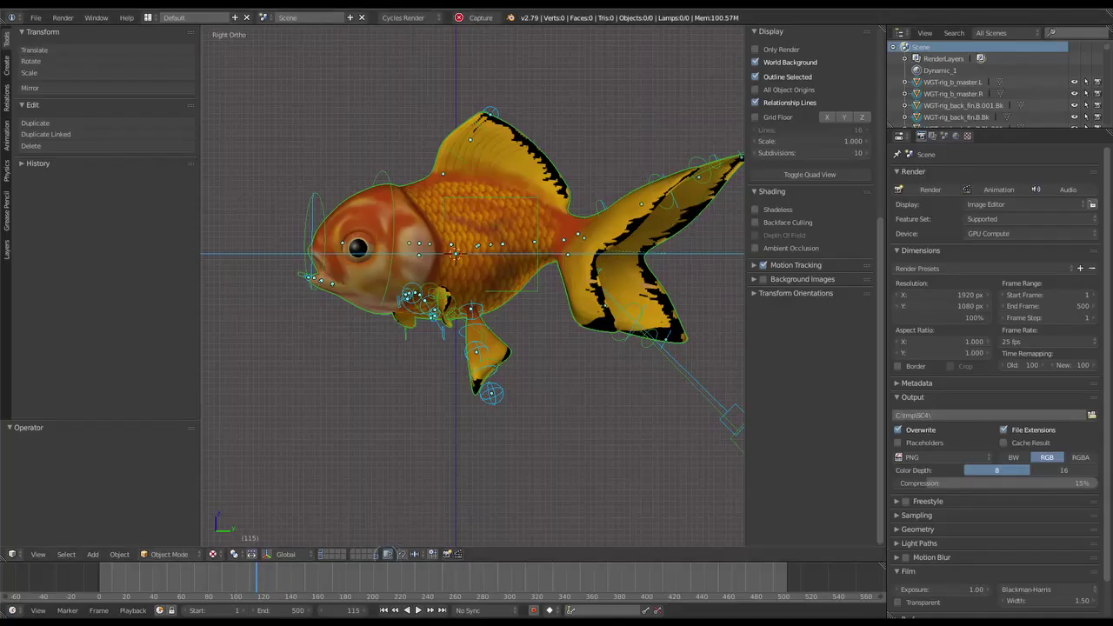
key("KP_4")
key("KP_4")
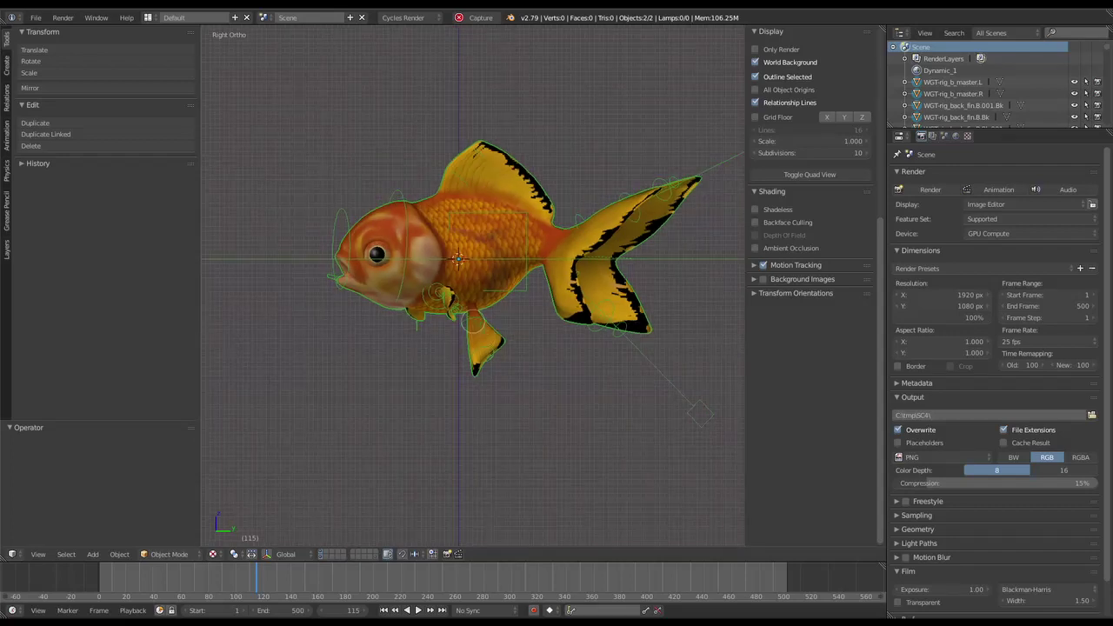
key("KP_8")
key("KP_8")
scroll(473, 287, "up", 3)
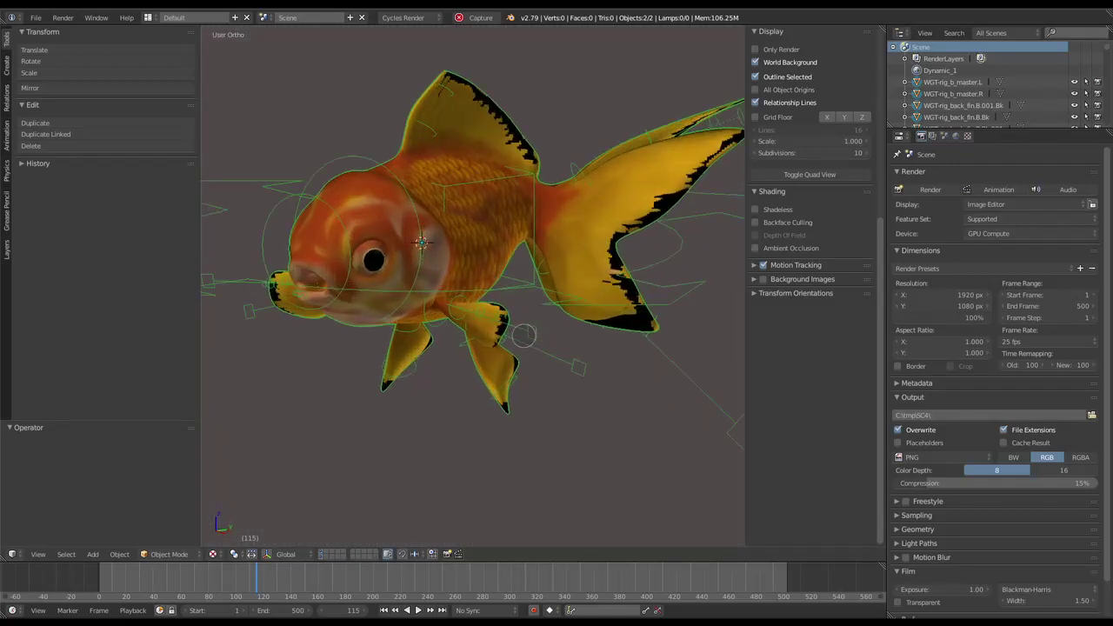
key("ctrl+KP_4")
key("KP_6")
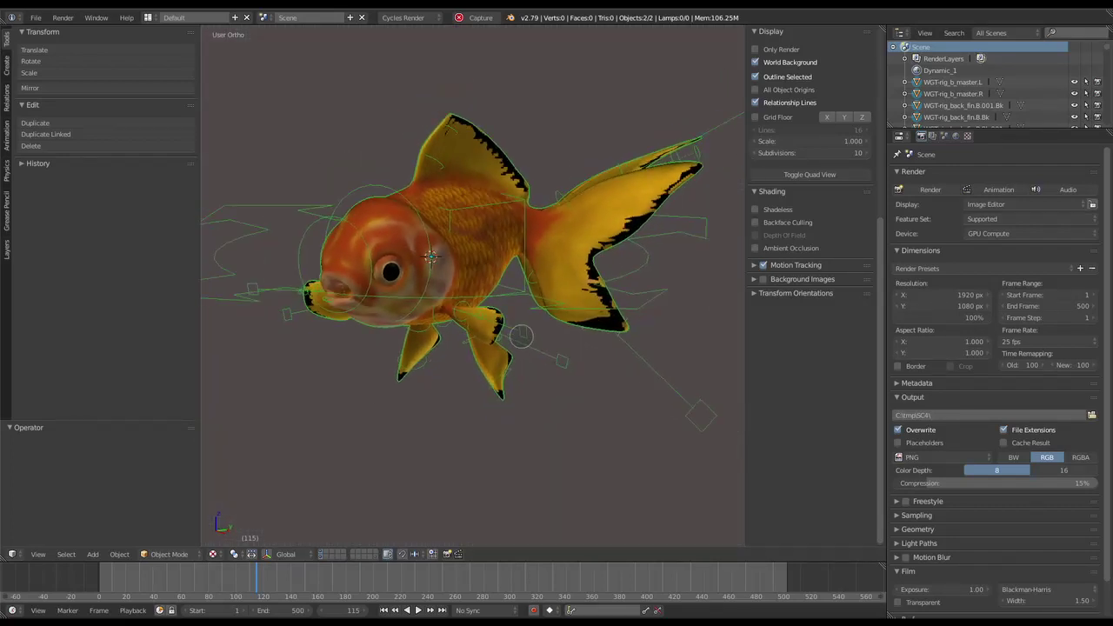
key("shift+z")
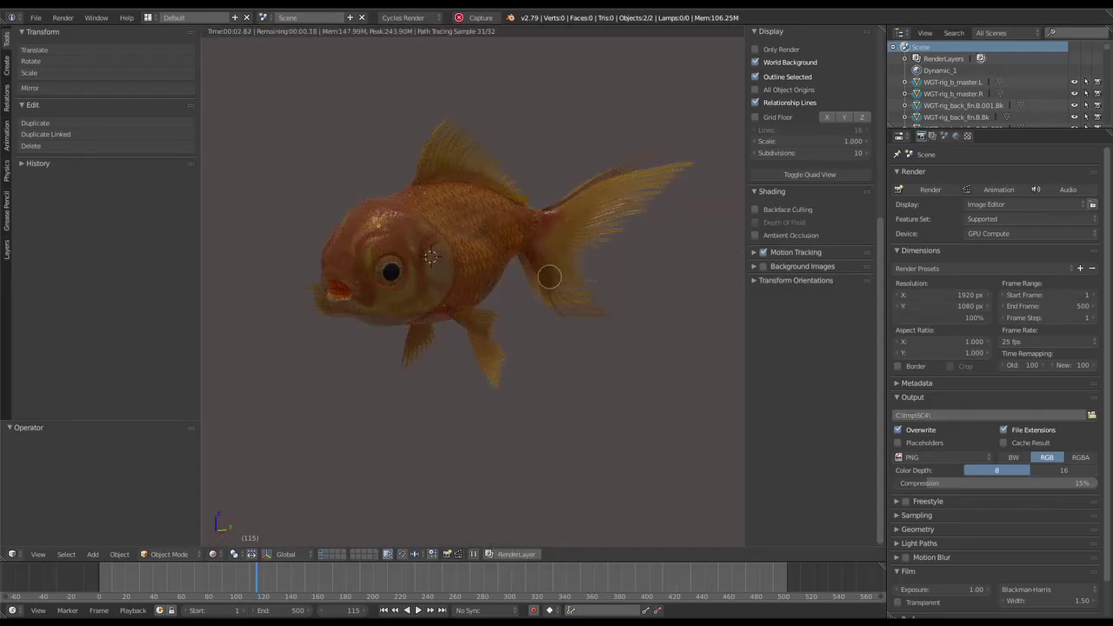
key("KP_4")
key("shift+z")
key("KP_5")
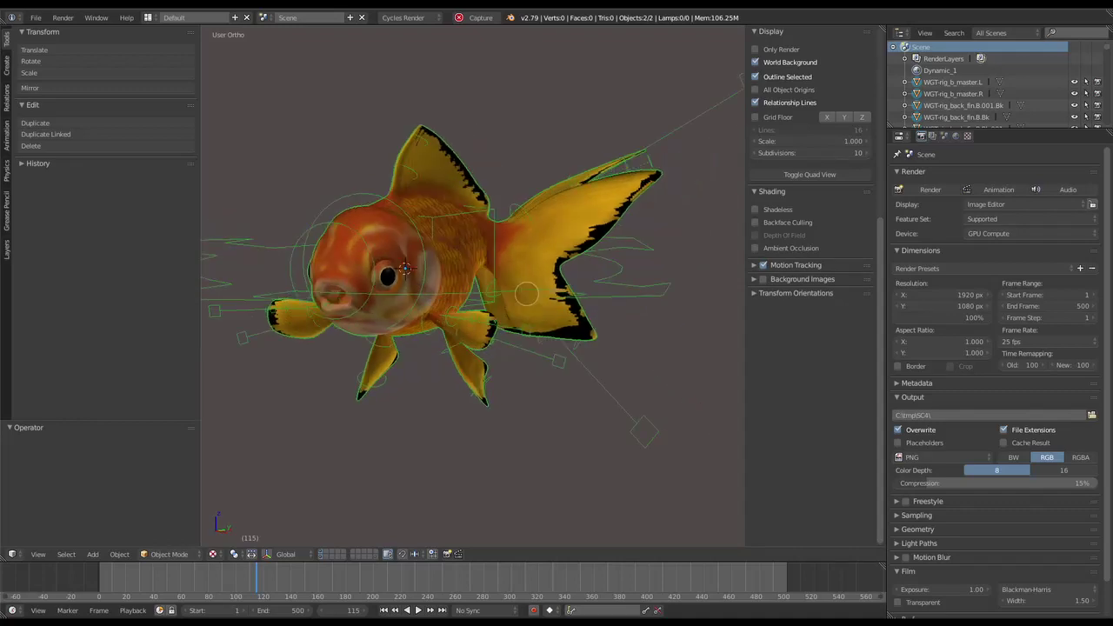
key("KP_4")
Select the goldfish rig and switch it into Pose Mode.
right_click(553, 363)
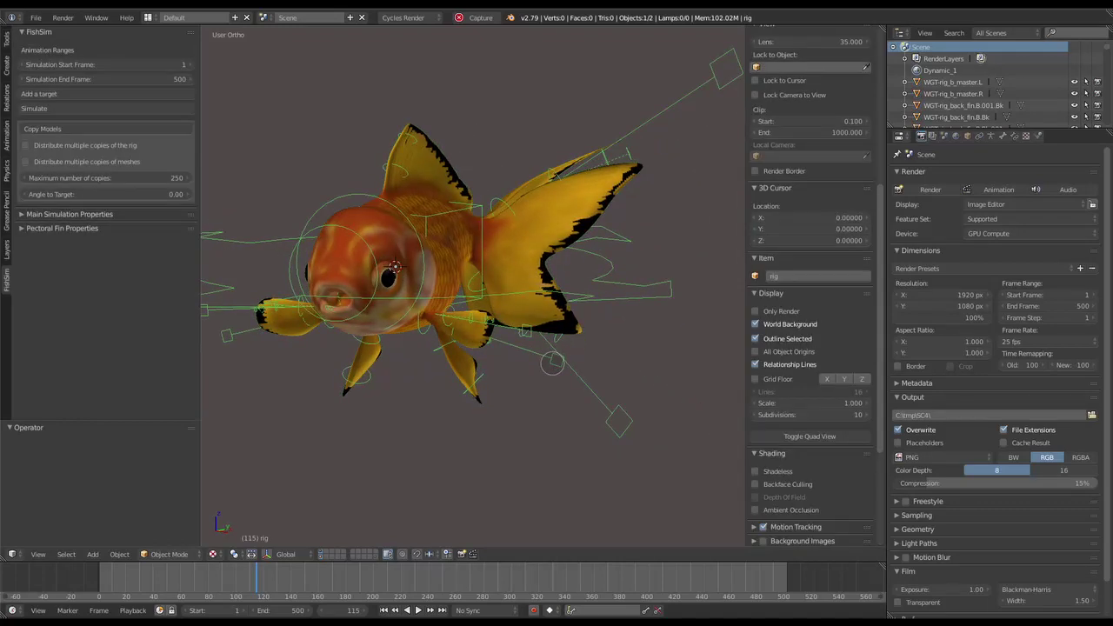
key("ctrl+Tab")
scroll(474, 288, "up", 3)
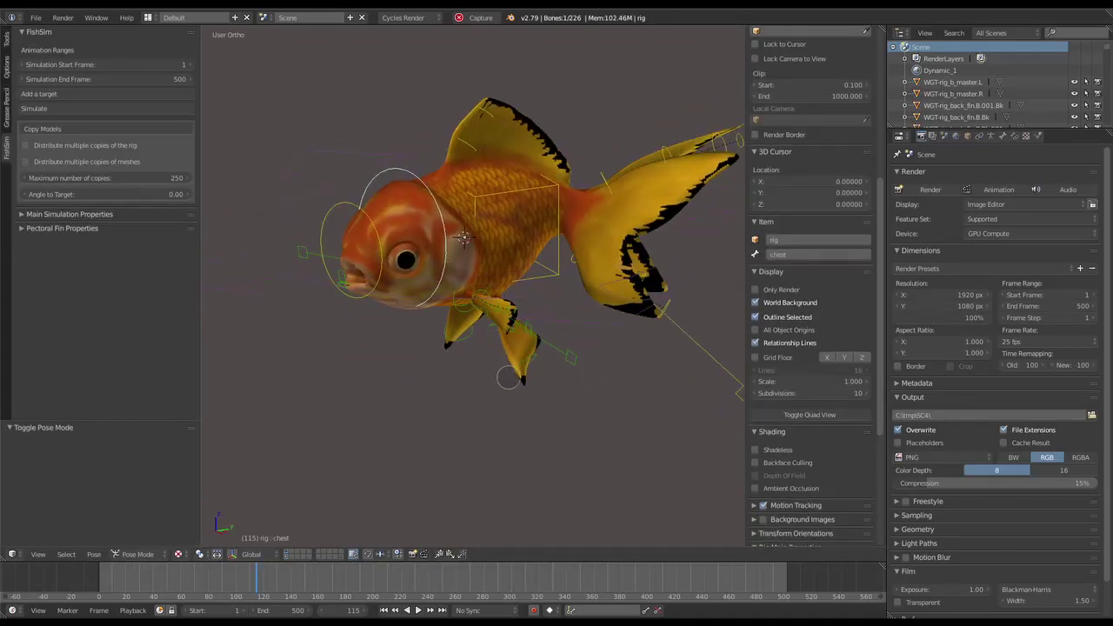
middle_click_drag(474, 287, 540, 287)
Test the b_master.L and t_master.L fin controls, then check FishSim frames 1–500.
right_click(593, 383)
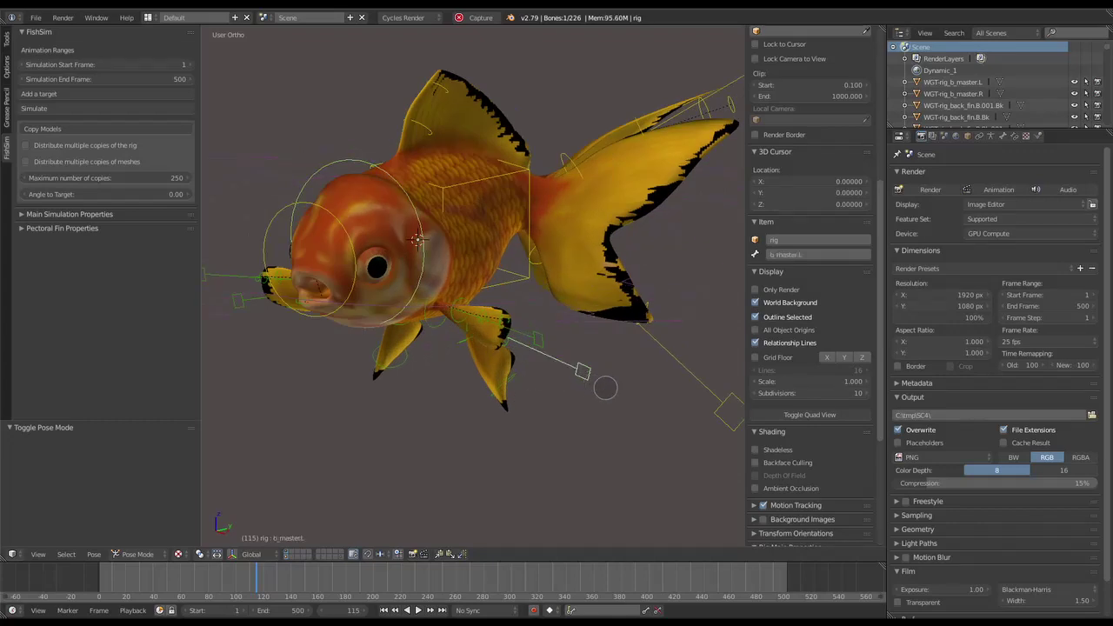
right_click_drag(593, 383, 565, 374)
right_click(539, 339)
key("s")
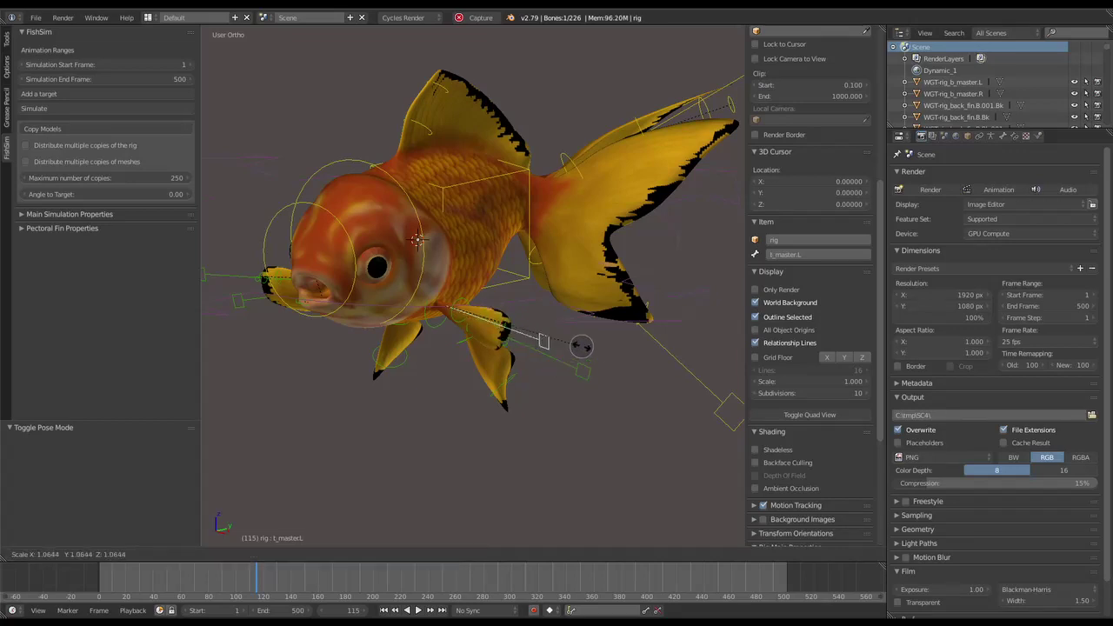
right_click(574, 342)
middle_click_drag(574, 341, 604, 382)
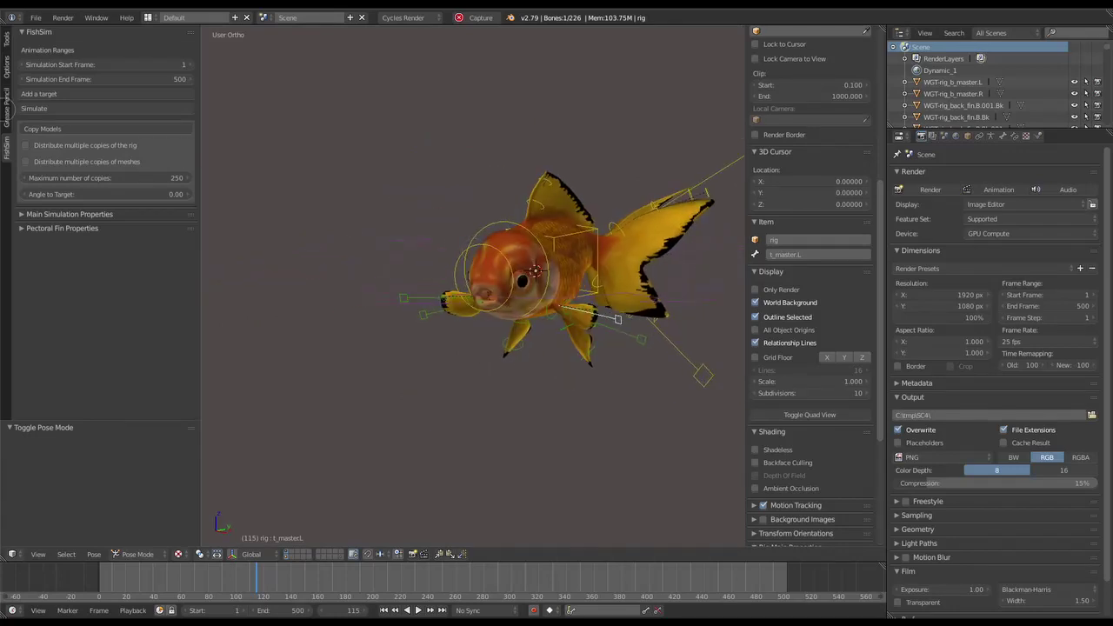
left_click(8, 39)
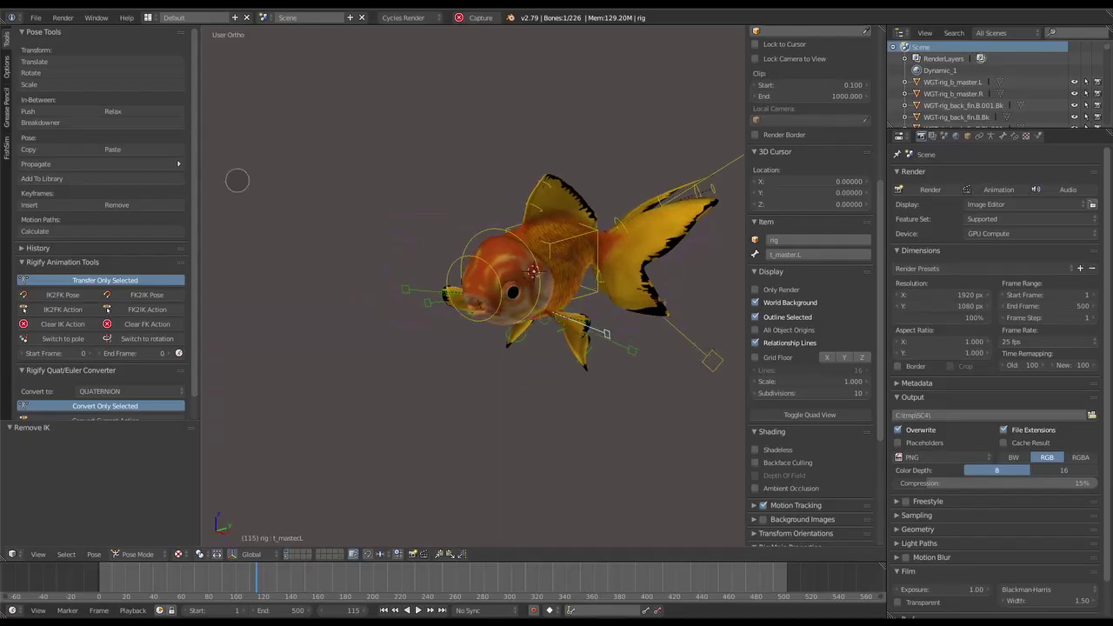
left_click(7, 147)
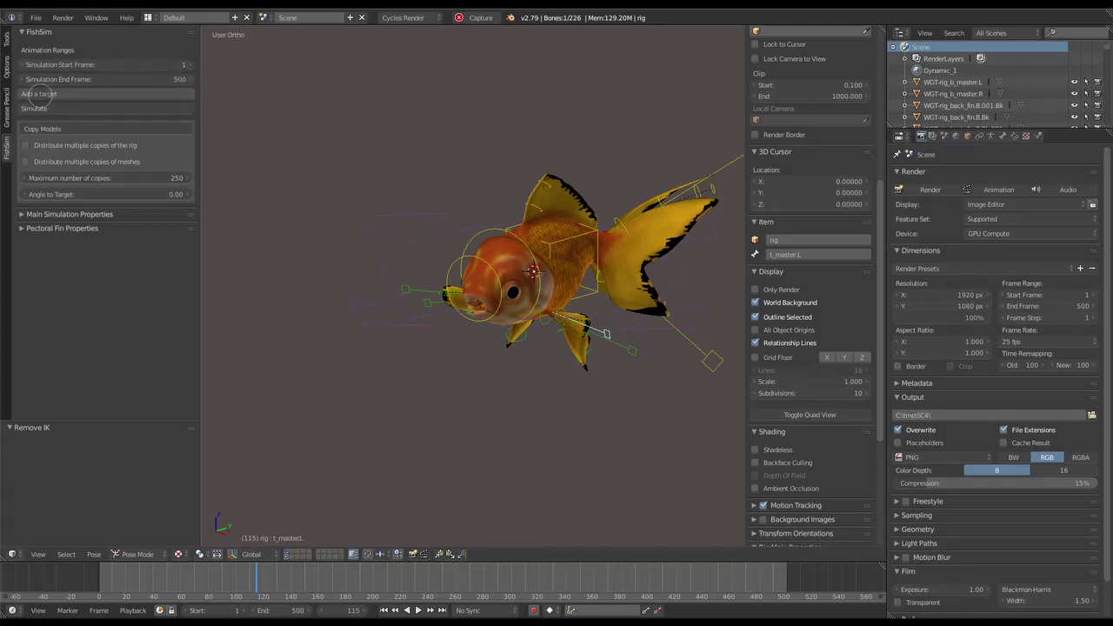
Add a rig_proxy target box and move it -12.39 along Y.
left_click(38, 94)
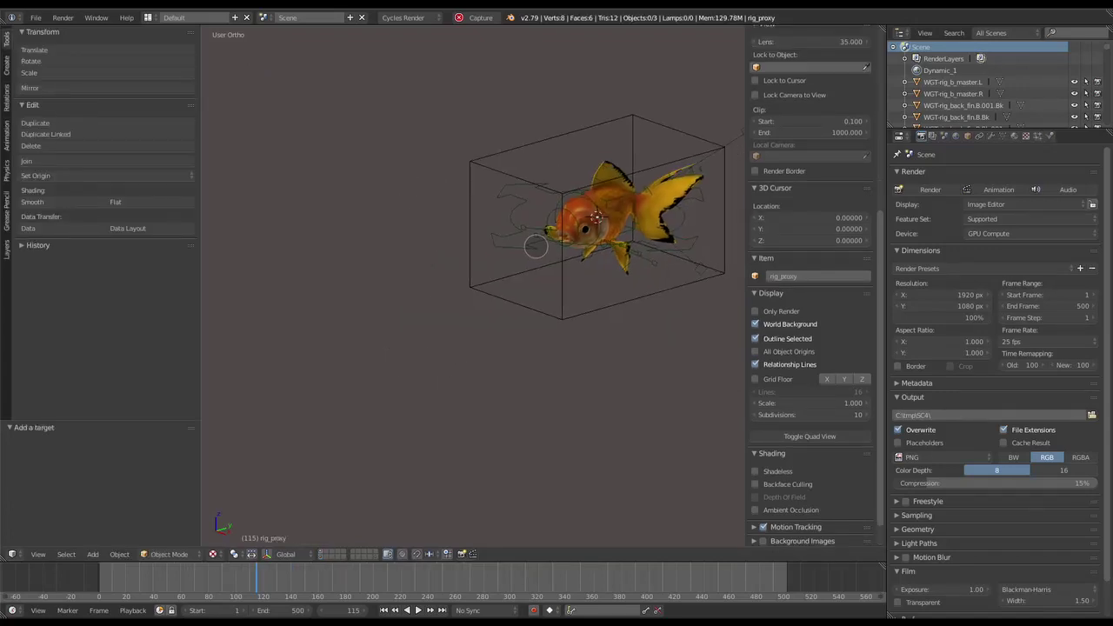
middle_click_drag(535, 246, 534, 276)
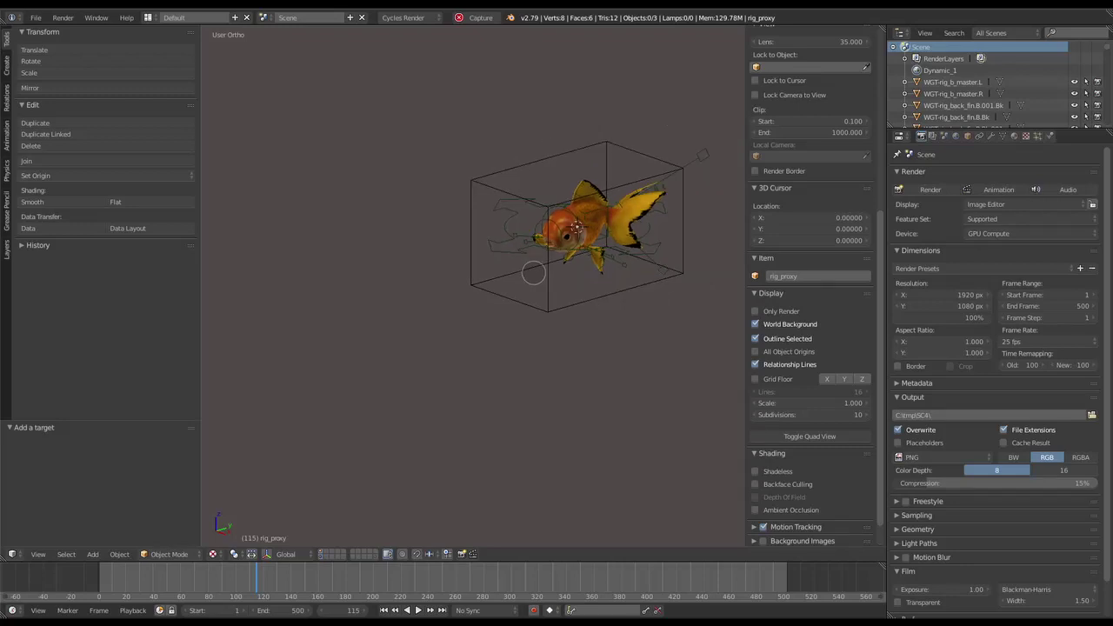
right_click(566, 307)
key("g")
key("y")
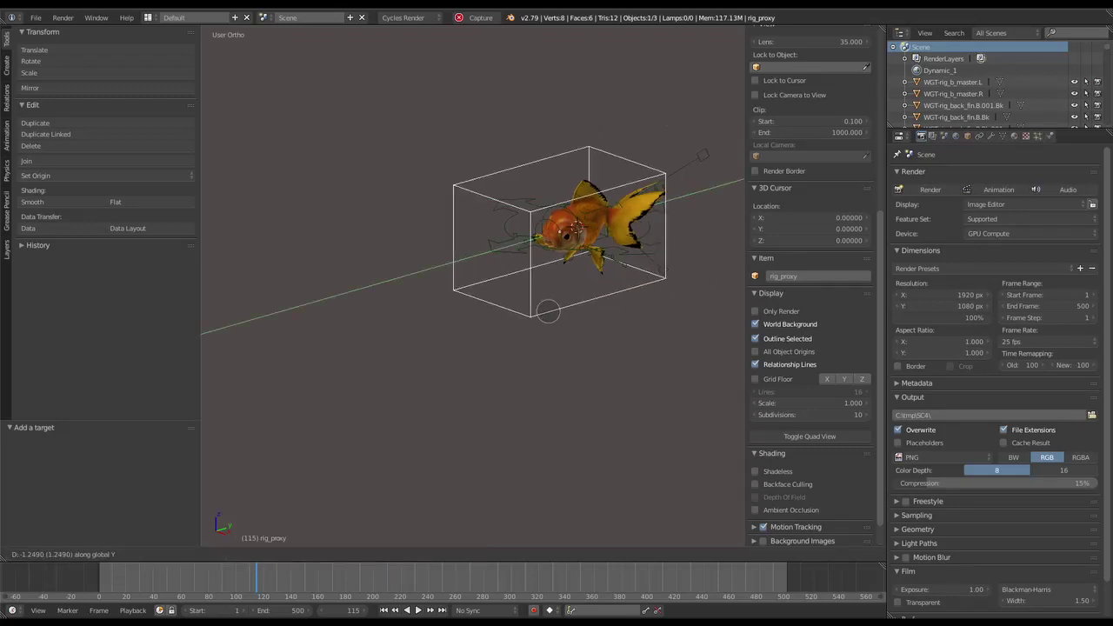
left_click(410, 298)
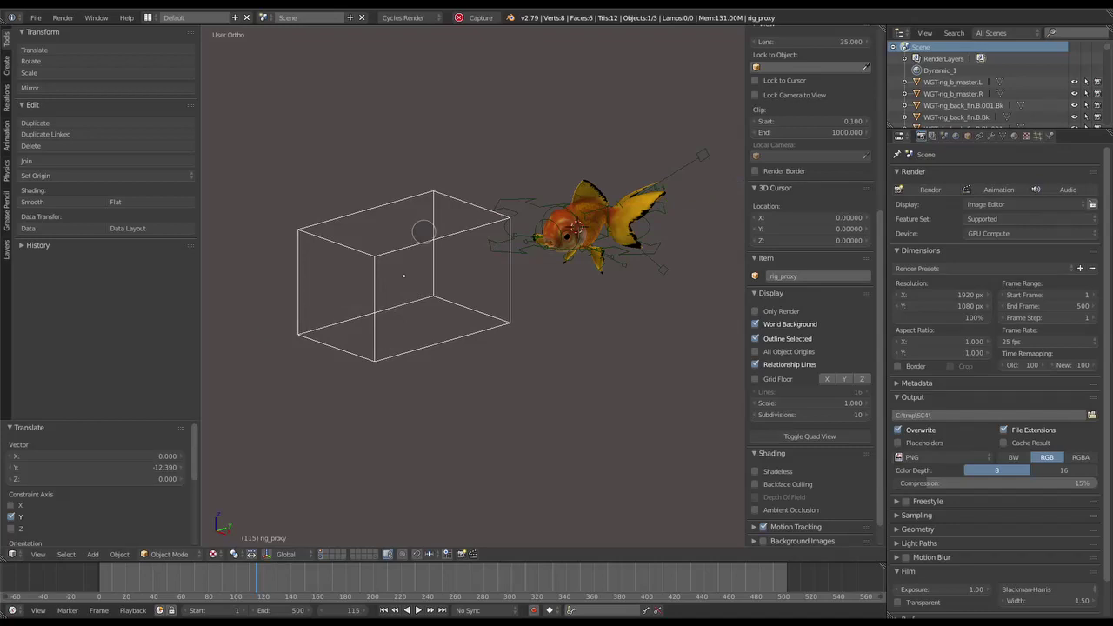
Simulate the swim from a rig bone, play it back, then view from top.
right_click(657, 263)
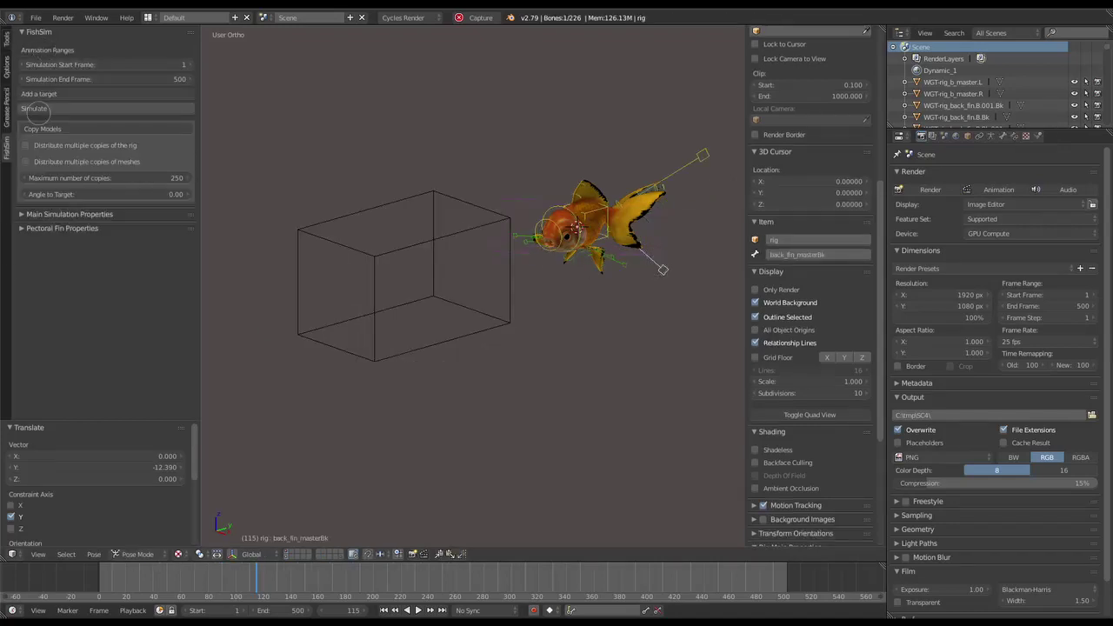
left_click(39, 108)
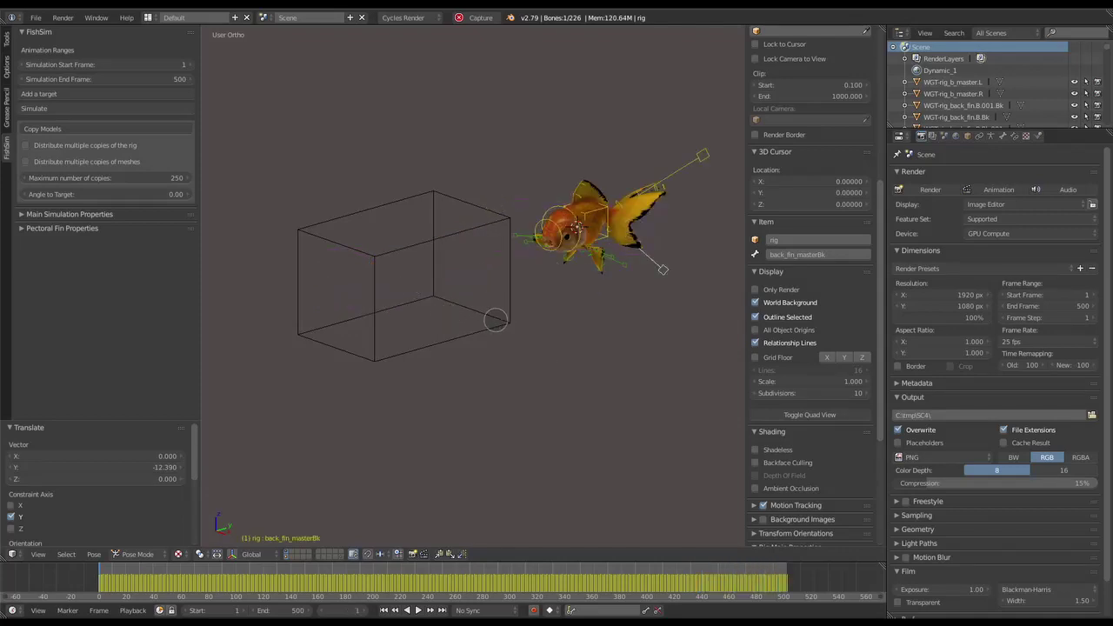
key("alt+a")
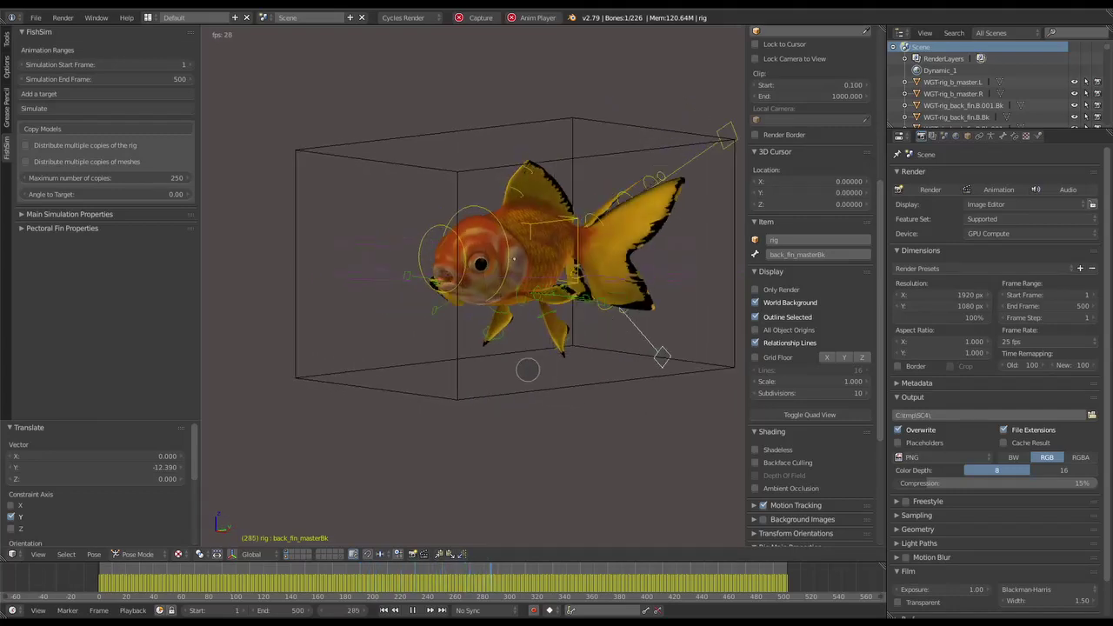
key("Escape")
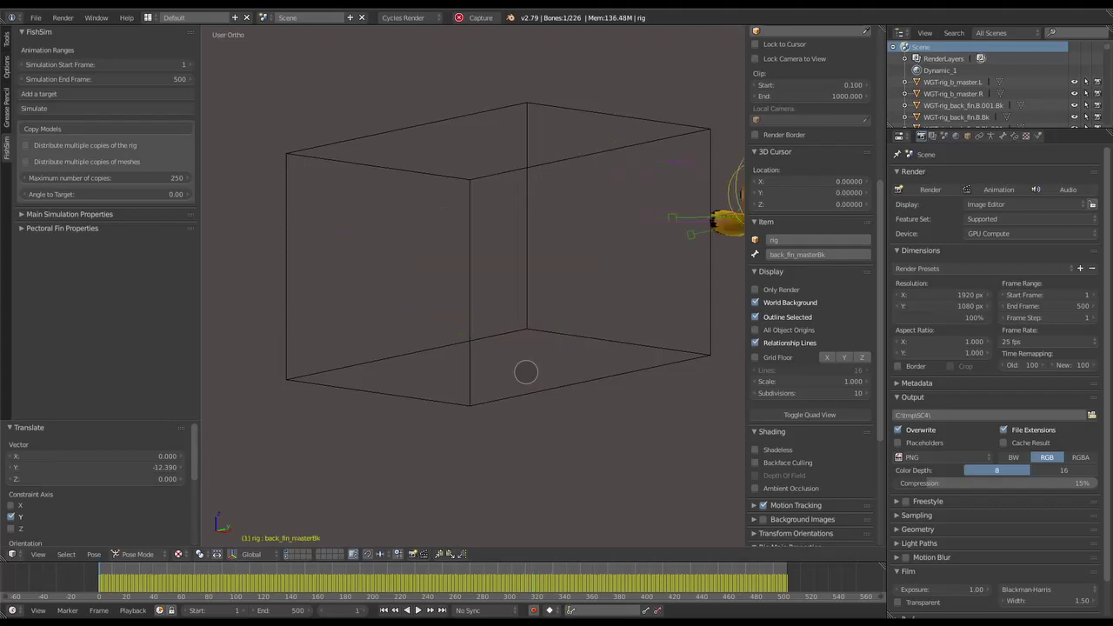
scroll(673, 270, "down", 4)
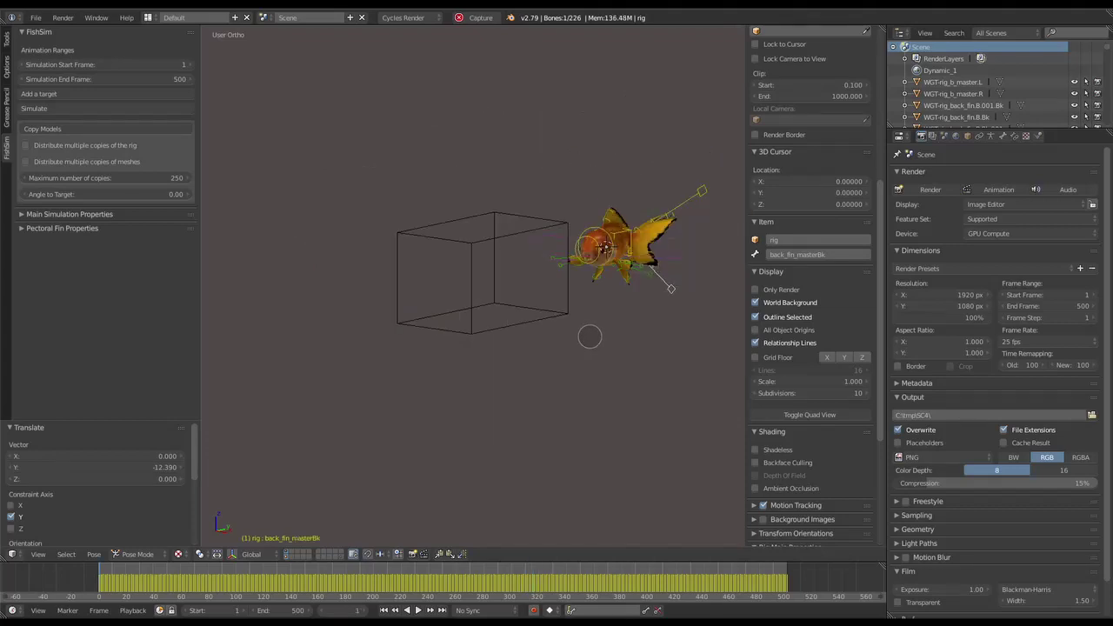
key("KP_7")
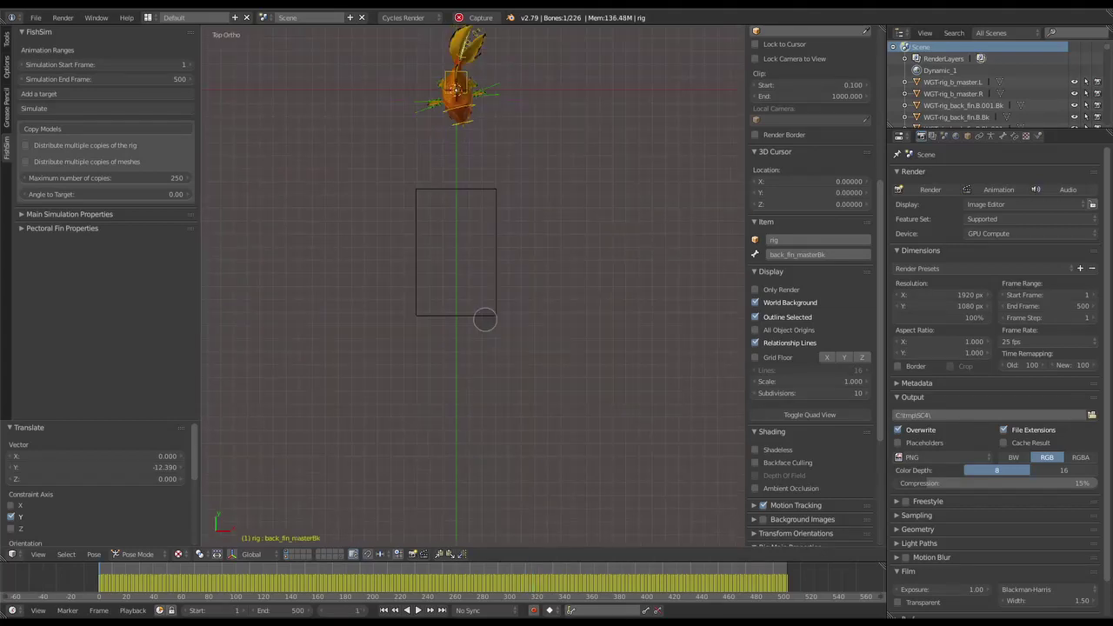
Move and rotate the target box near the fish, keying LocRot at frame 1.
right_click(487, 315)
key("g")
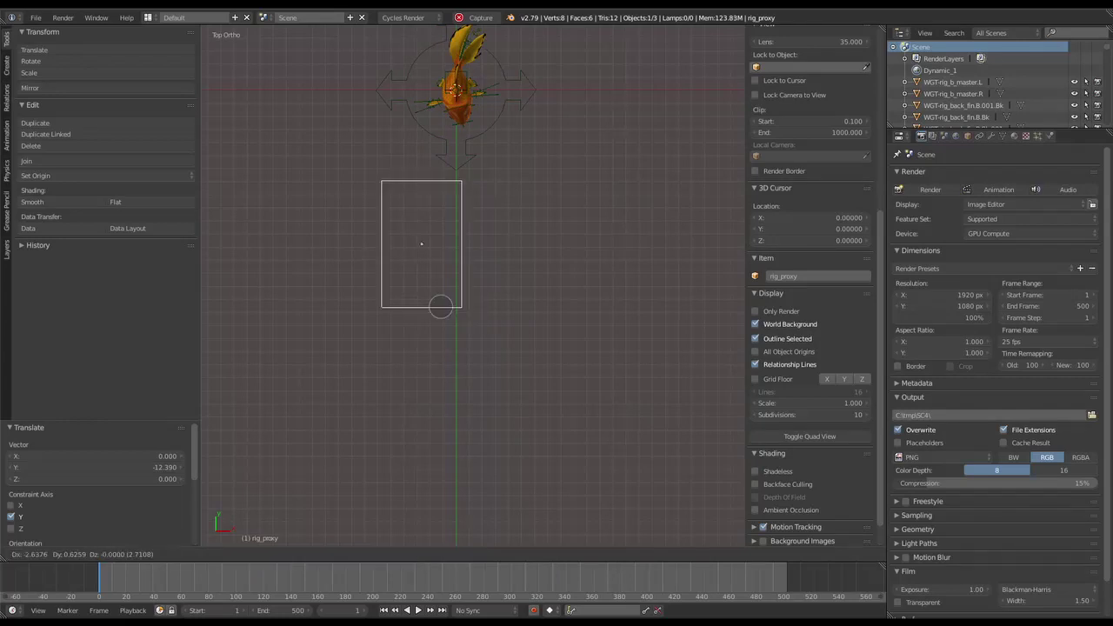
left_click(426, 302)
key("r")
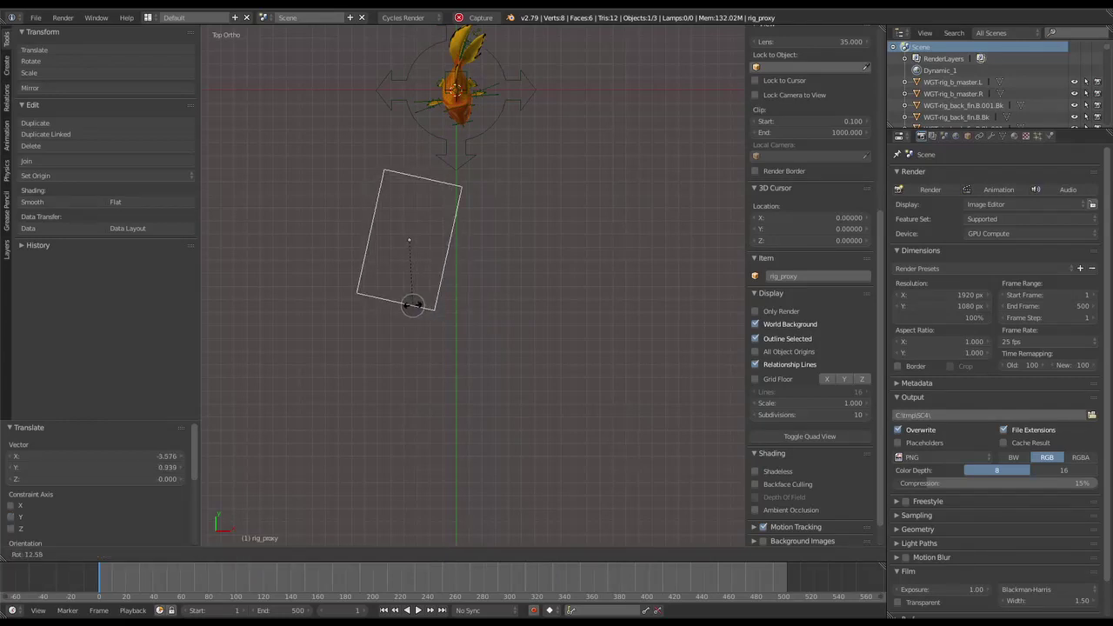
left_click(415, 304)
key("i")
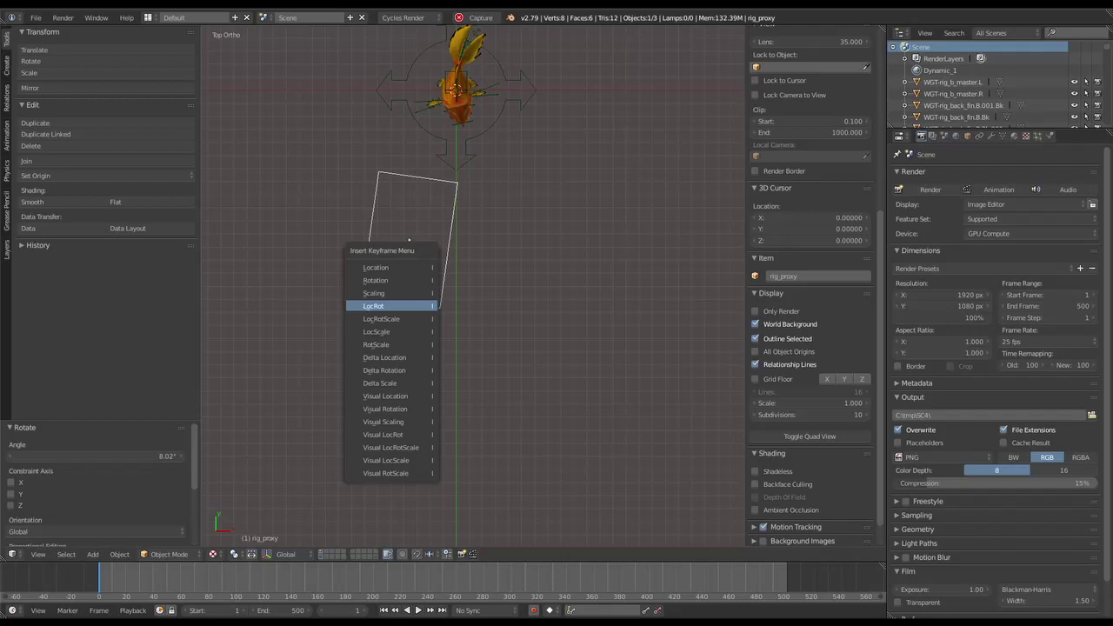
left_click(435, 305)
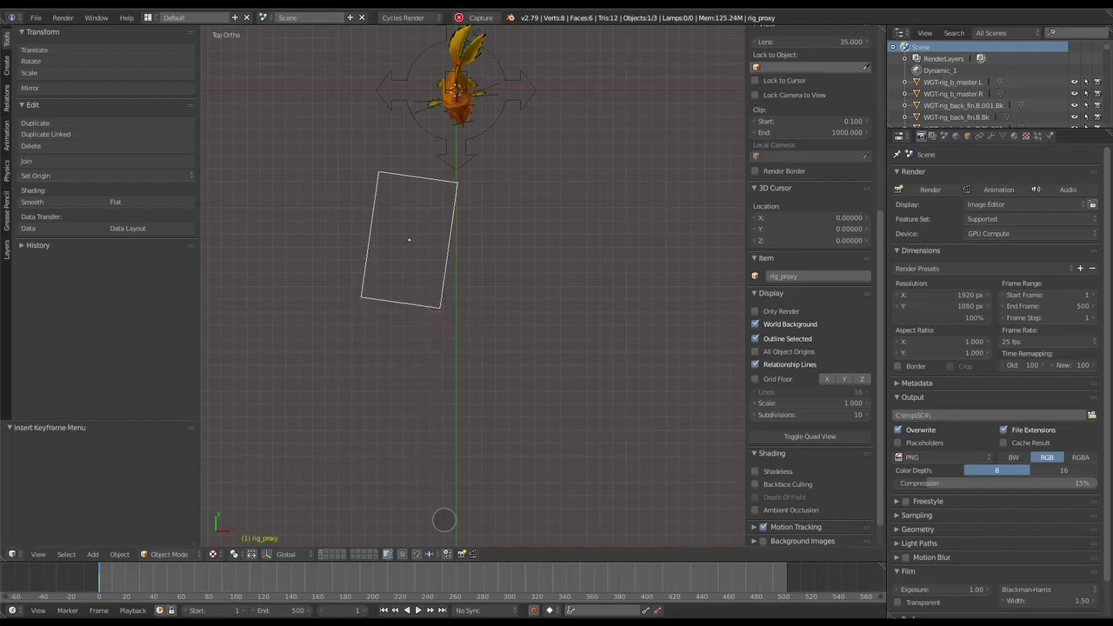
At frame 254, move the box right, rotate -20.9°, raise 5.103 on Z, and key LocRot.
left_click(448, 578)
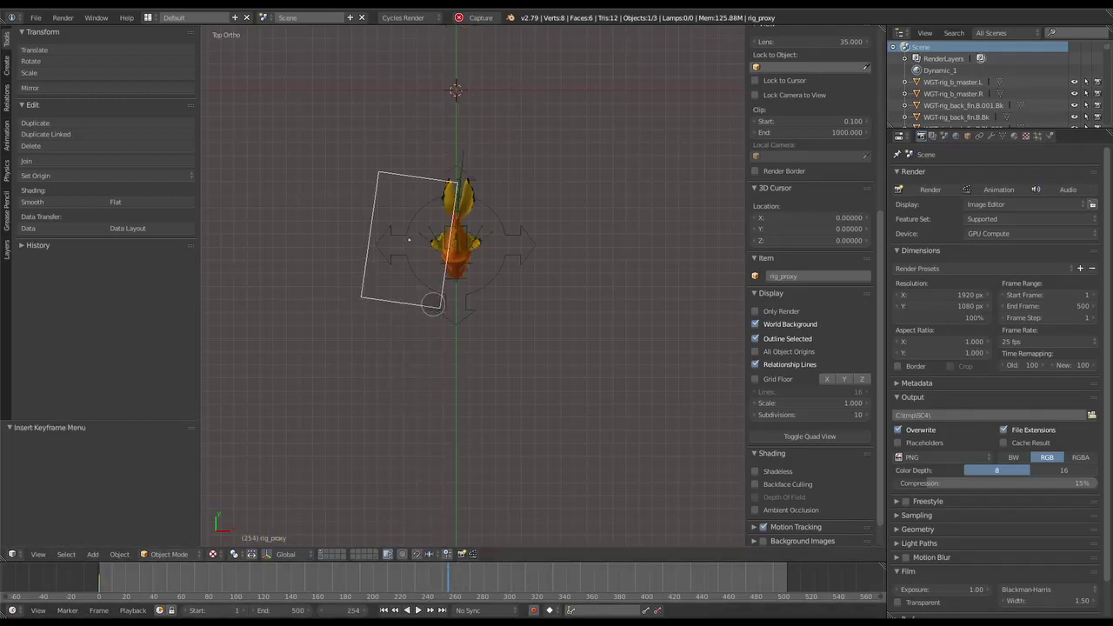
key("g")
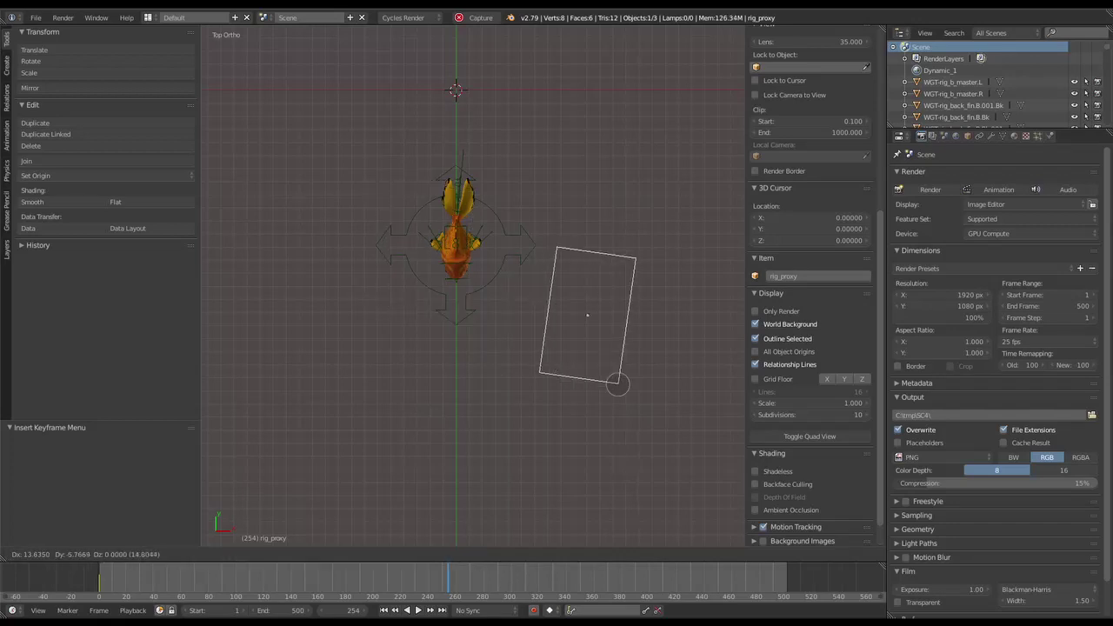
left_click(623, 389)
key("r")
left_click(679, 368)
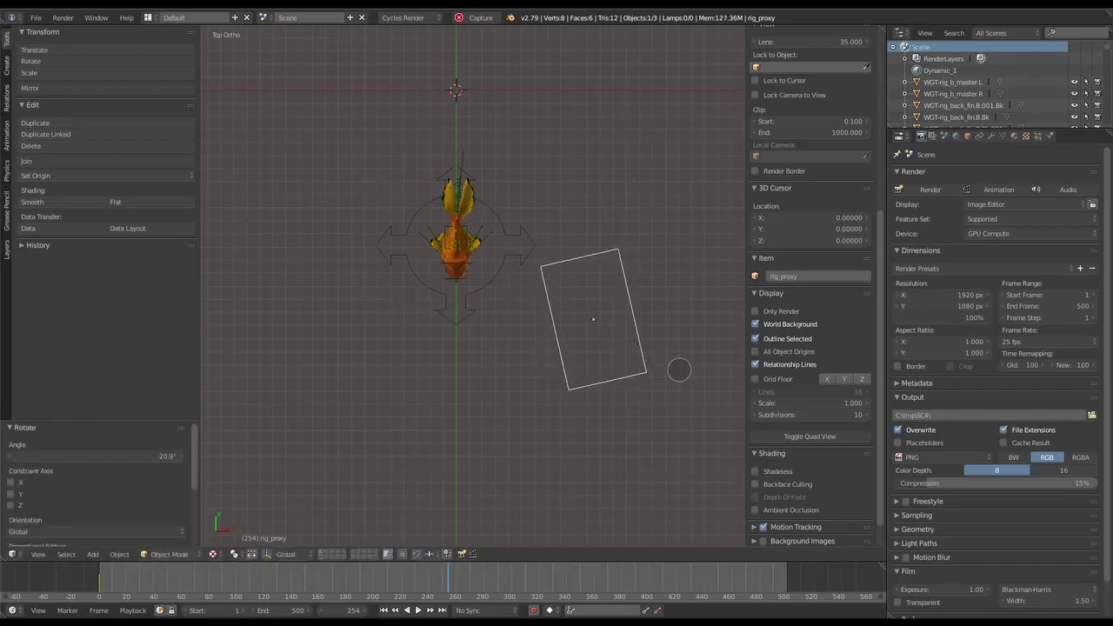
middle_click_drag(679, 368, 640, 330)
key("g")
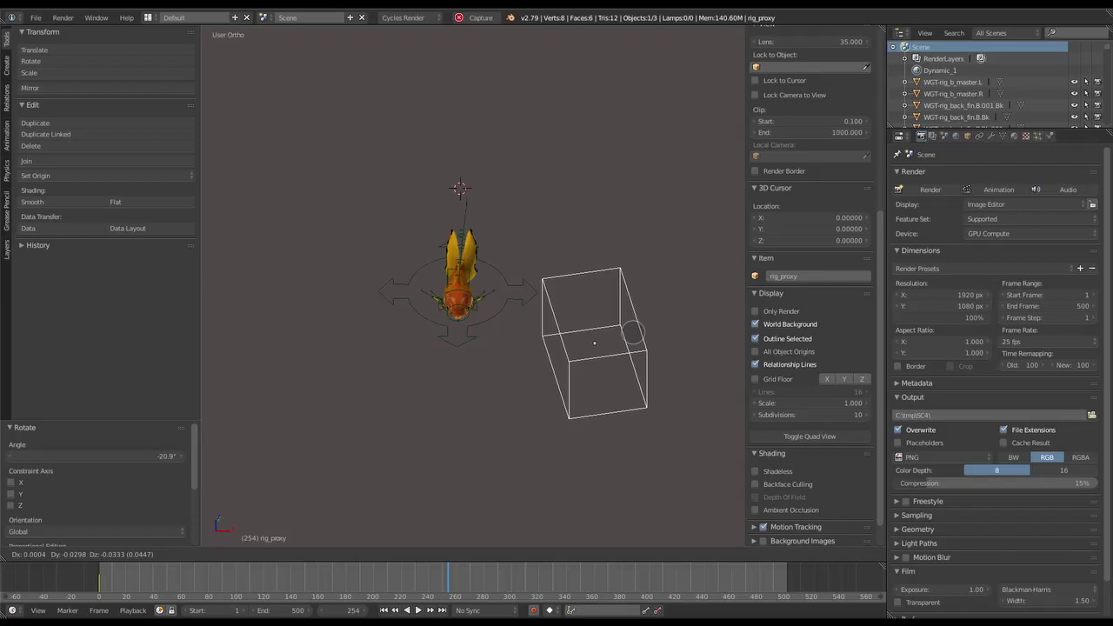
key("z")
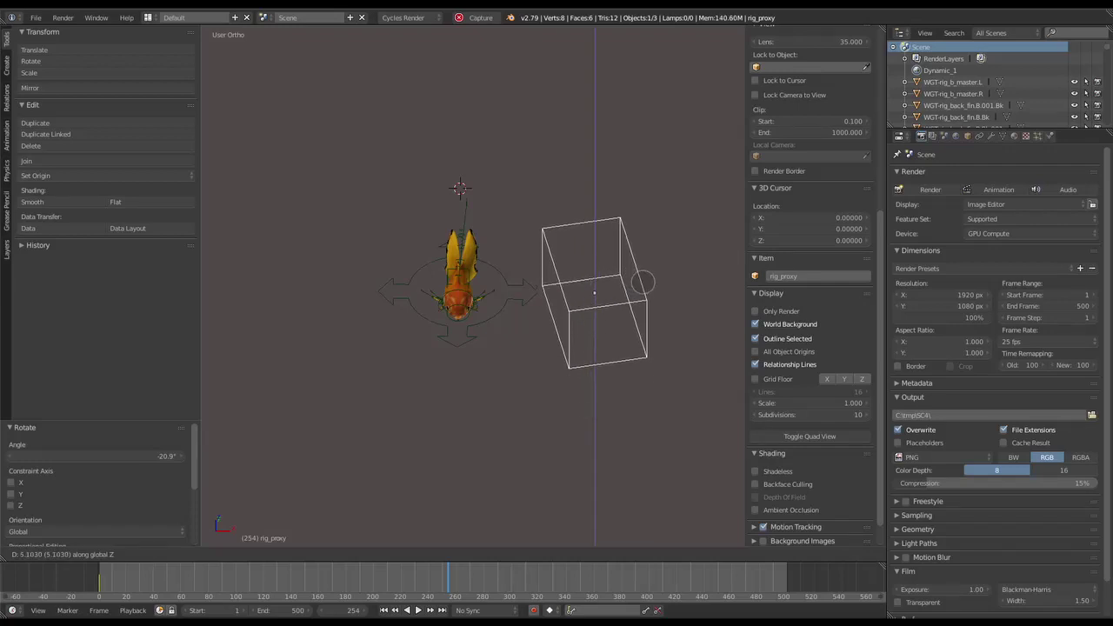
left_click(641, 285)
key("i")
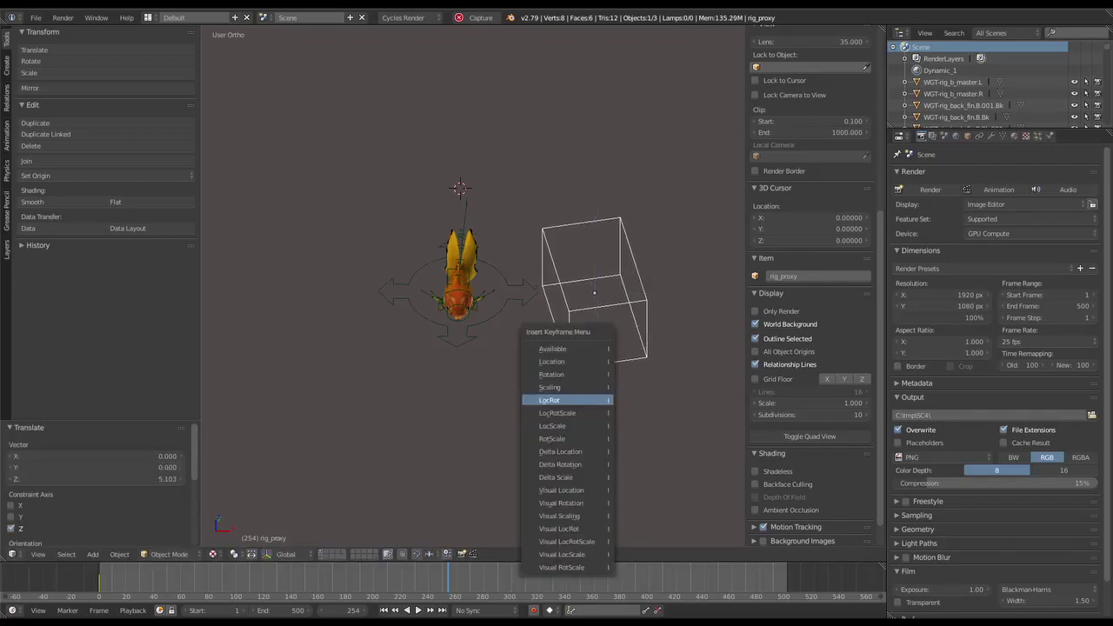
left_click(596, 399)
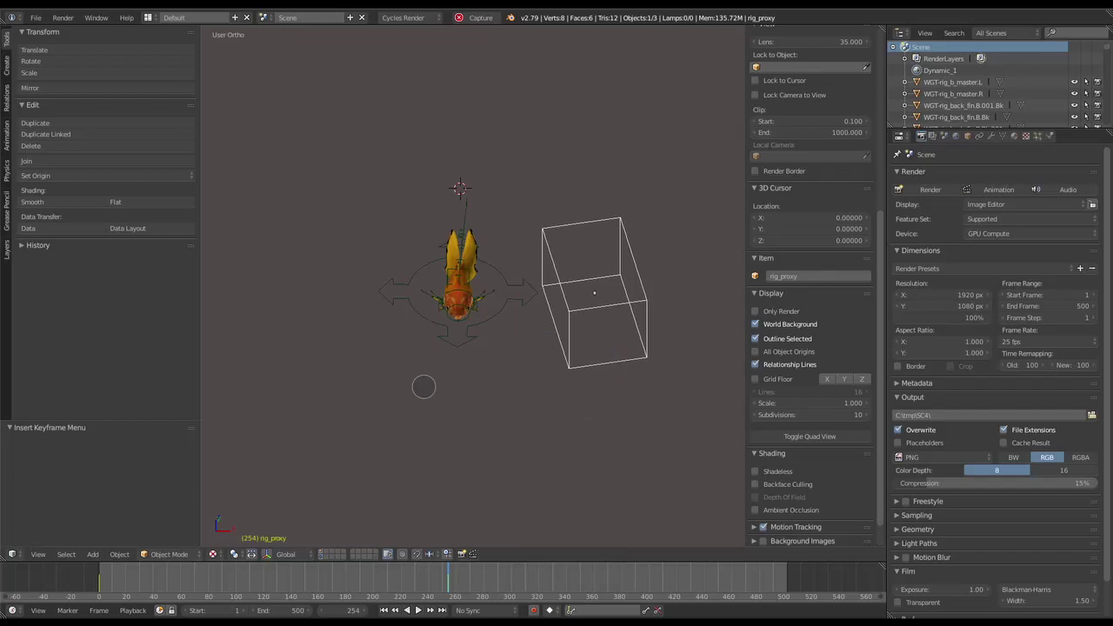
left_click(479, 331)
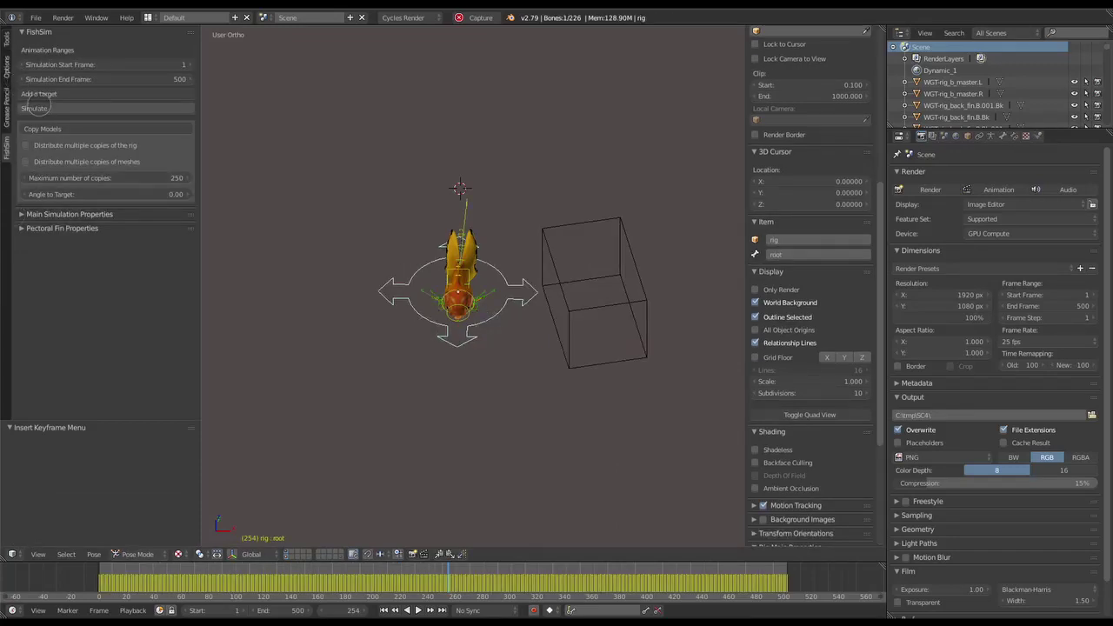
Re-run Simulate toward the moving target and play back until frame 327.
left_click(35, 107)
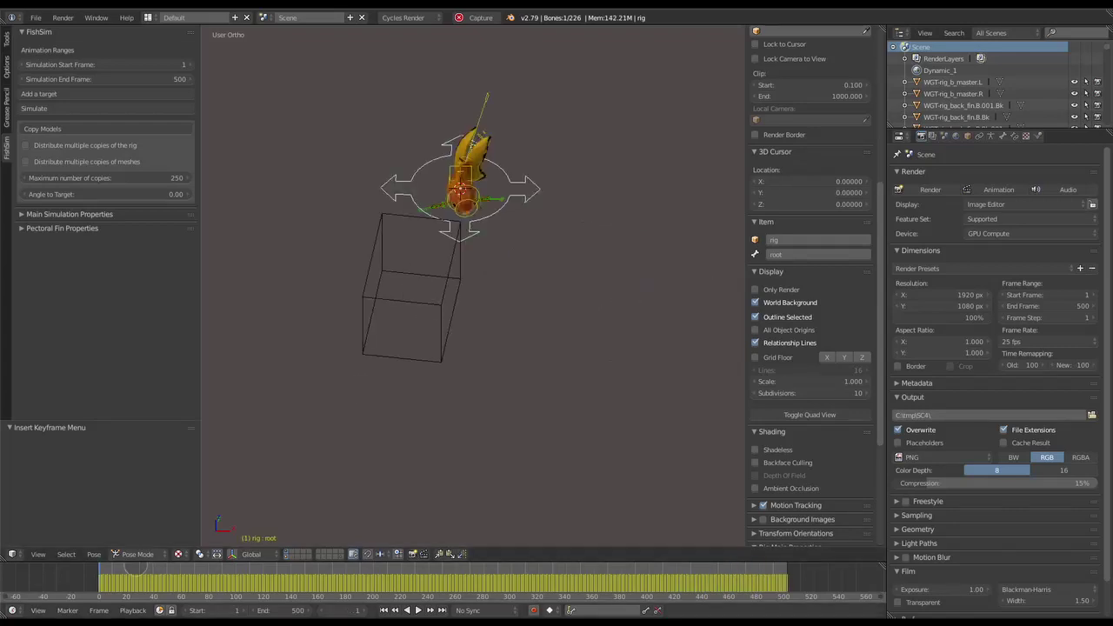
key("alt+a")
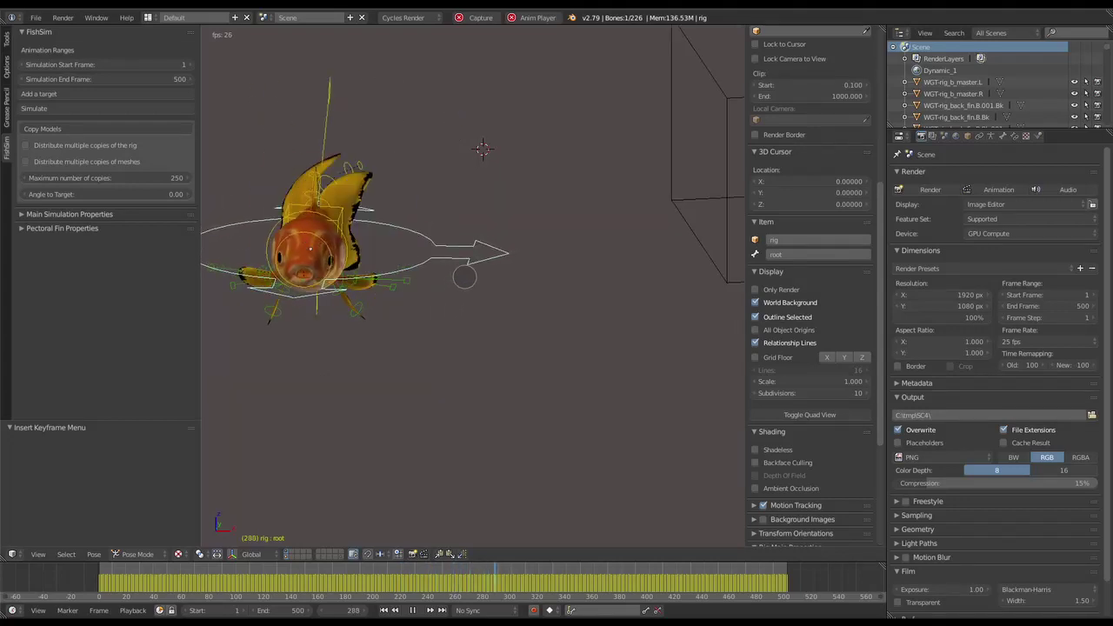
key("alt+a")
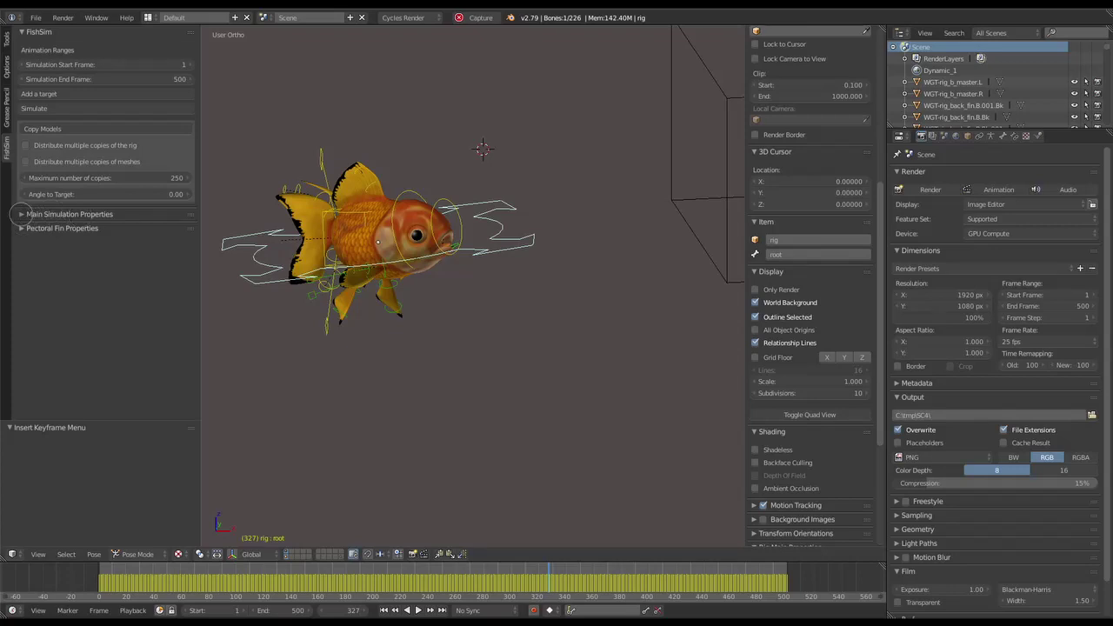
Glance at the main simulation settings, then expand Pectoral Fin Properties and scroll its fields.
left_click(21, 214)
scroll(51, 261, "down", 10)
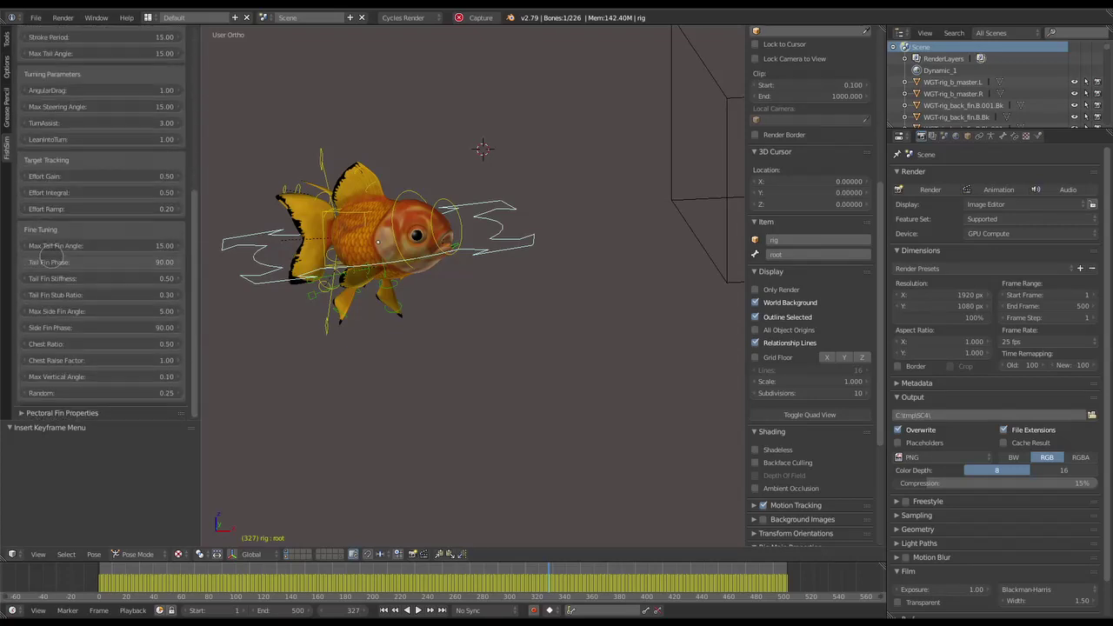
scroll(51, 261, "up", 10)
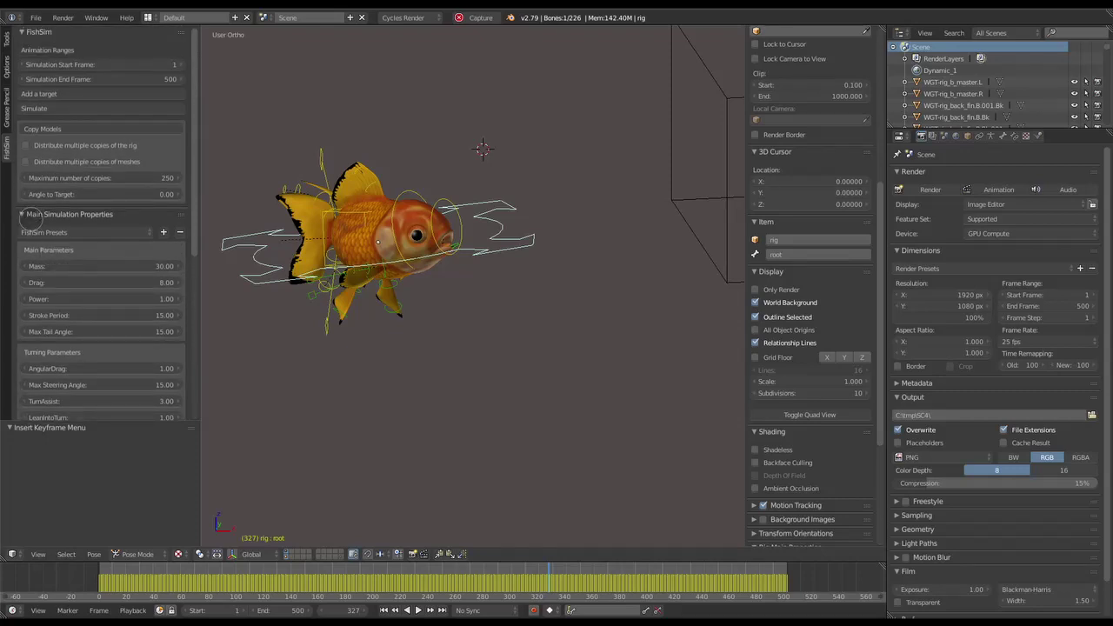
left_click(21, 214)
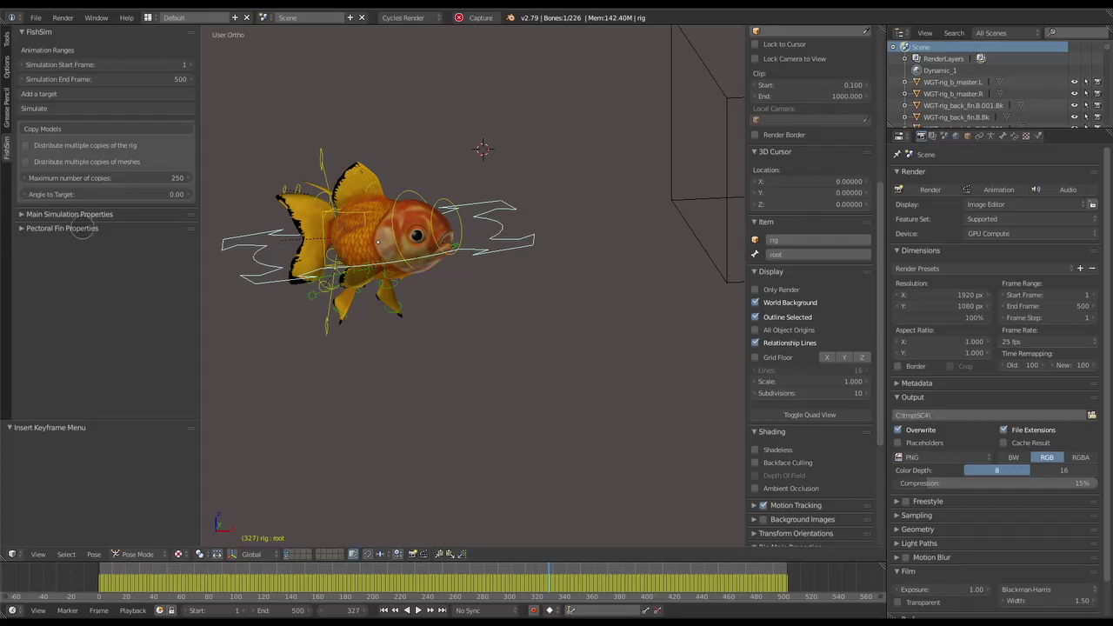
left_click(21, 228)
scroll(44, 278, "down", 5)
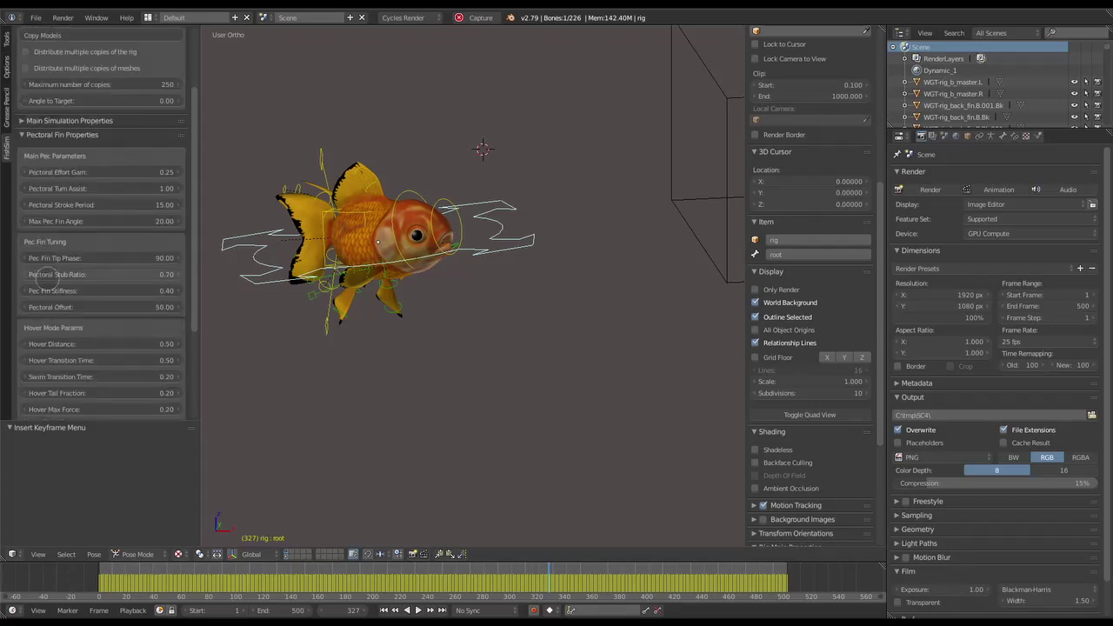
scroll(51, 286, "up", 7)
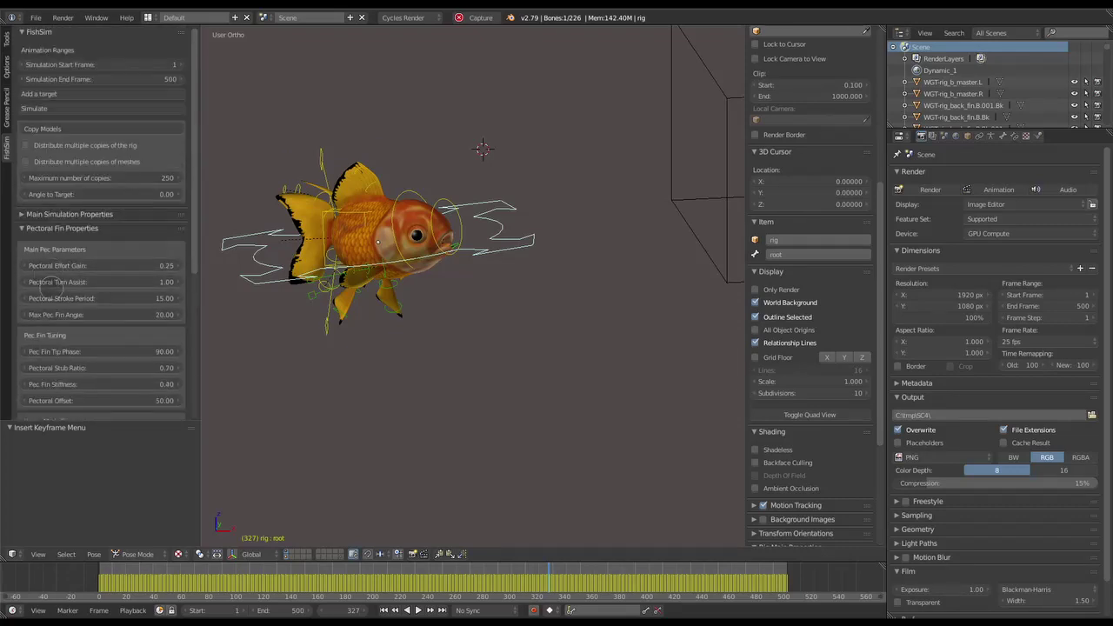
scroll(94, 244, "down", 3)
scroll(94, 245, "down", 2)
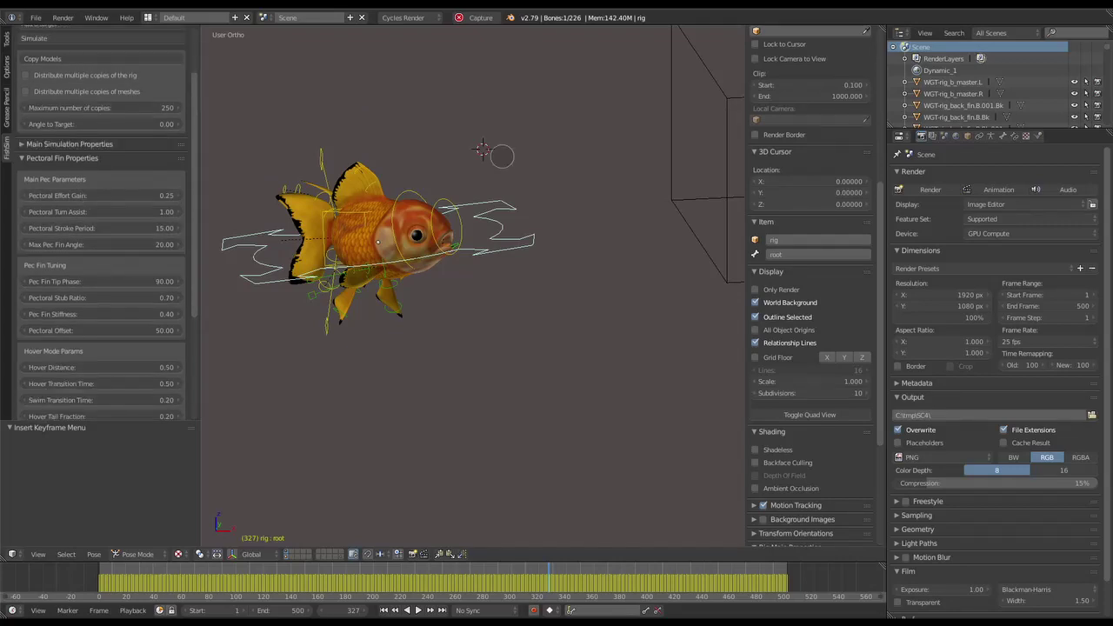
key("c")
Orbit around the fish and target box, and scroll the tool shelf to Hover Mode Params.
middle_click_drag(584, 292, 500, 305)
scroll(567, 284, "down", 3)
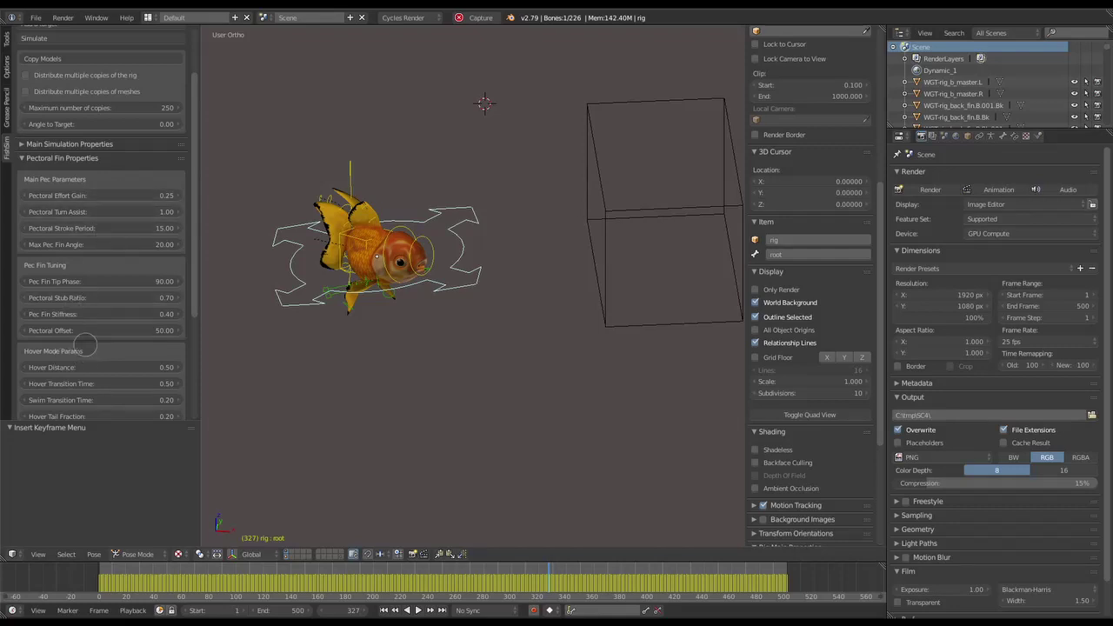
scroll(87, 354, "down", 5)
scroll(106, 245, "down", 1)
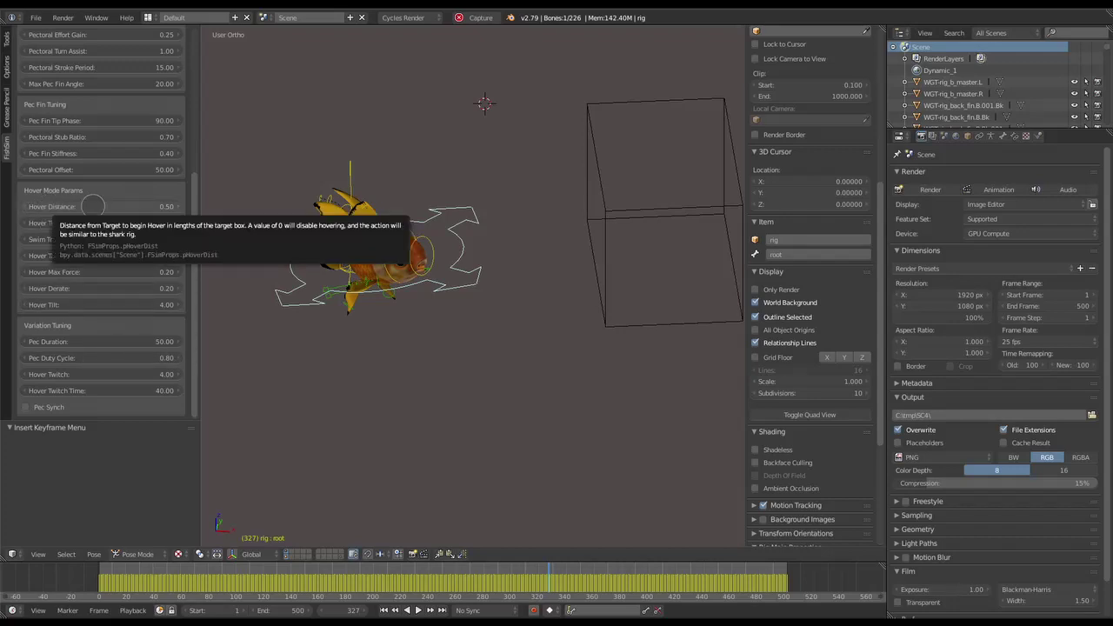
Set Hover Distance to 0 and re-run Simulate, orbiting to watch the fish.
left_click(78, 207)
type("0")
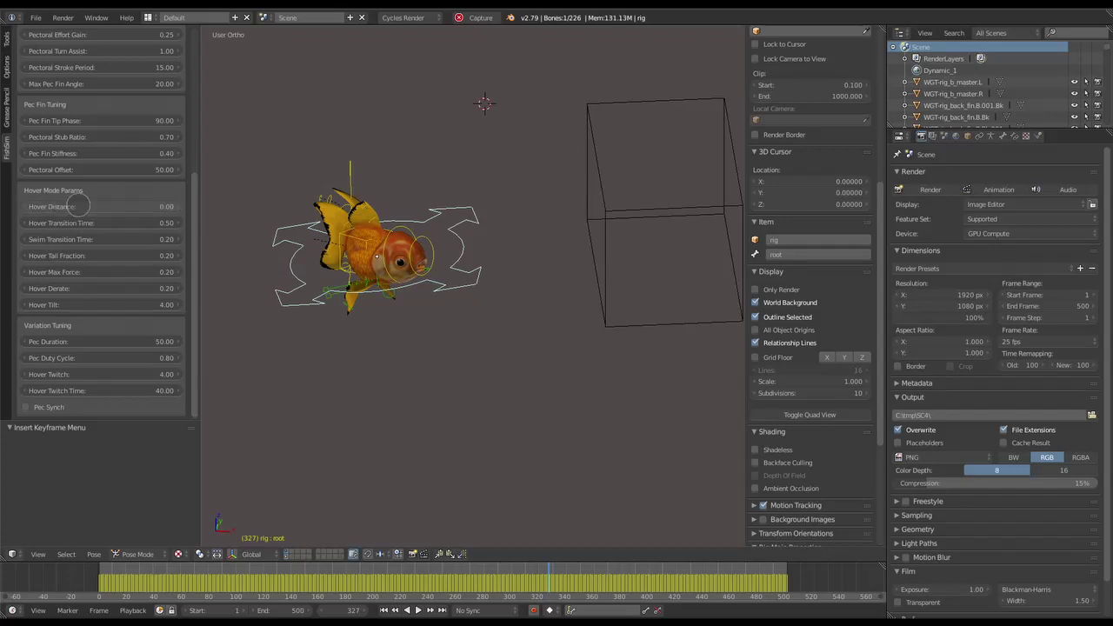
key("Return")
scroll(192, 214, "up", 6)
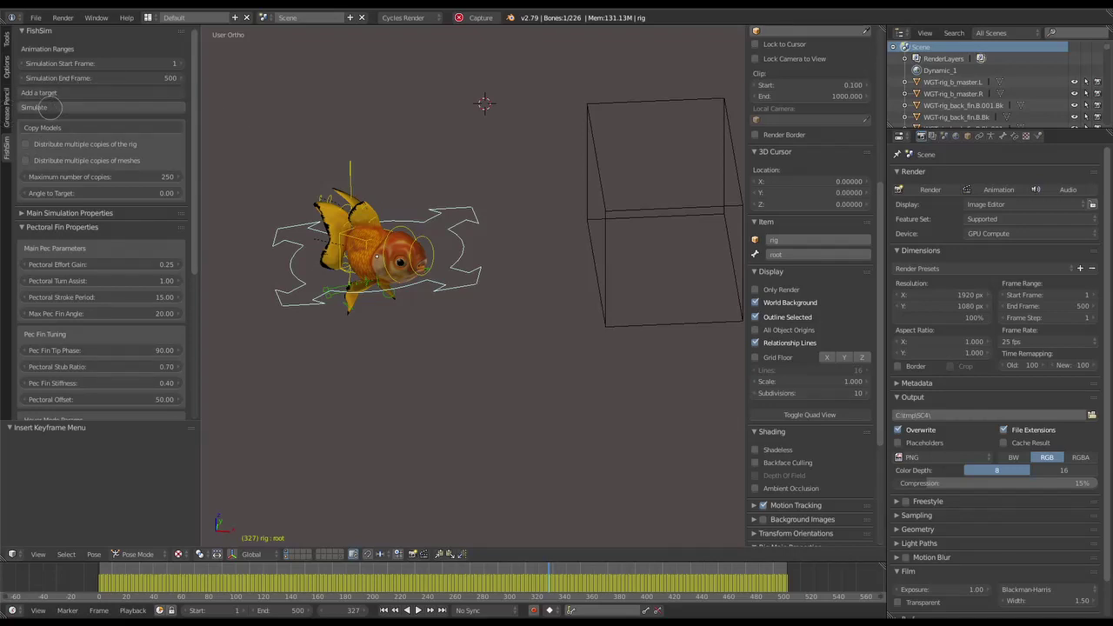
left_click(39, 107)
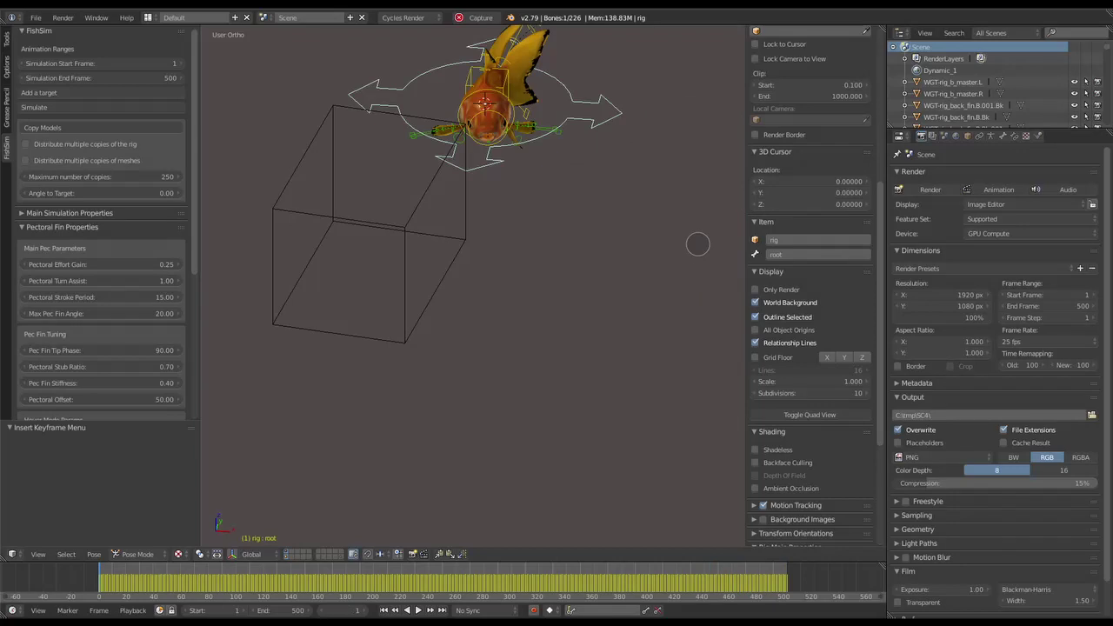
middle_click_drag(512, 169, 518, 196)
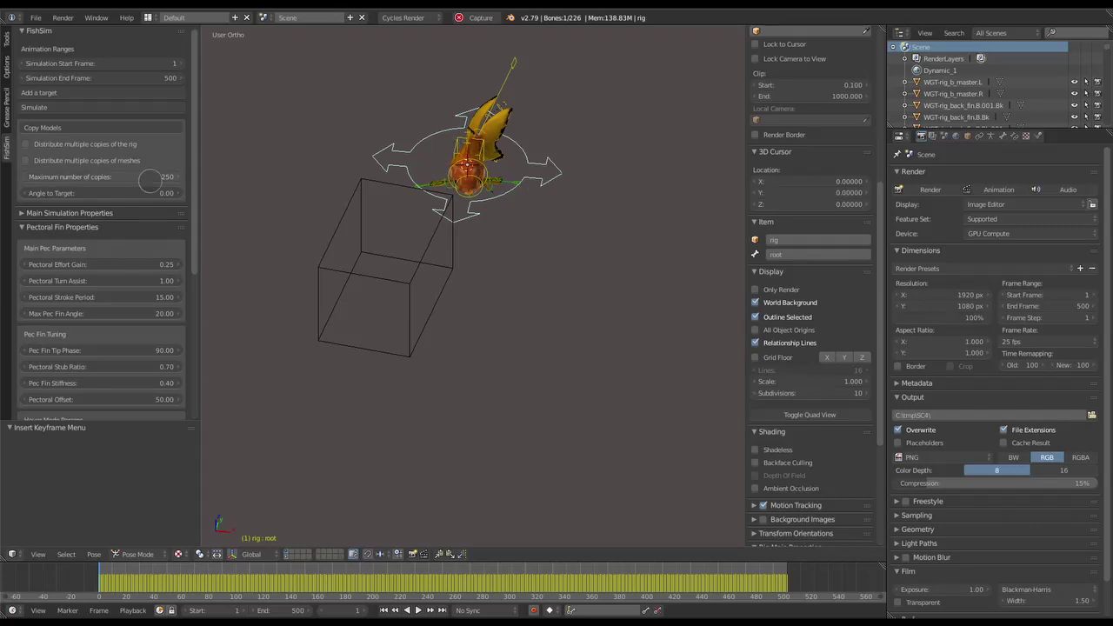
scroll(191, 199, "down", 6)
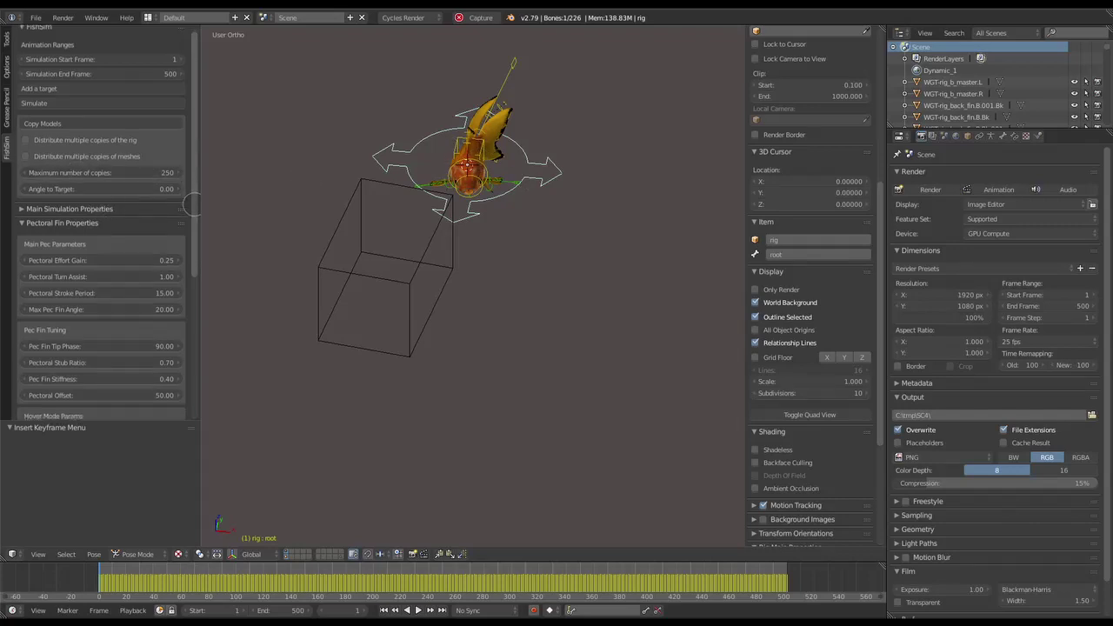
Set Hover Distance back to 0.5.
left_click(110, 205)
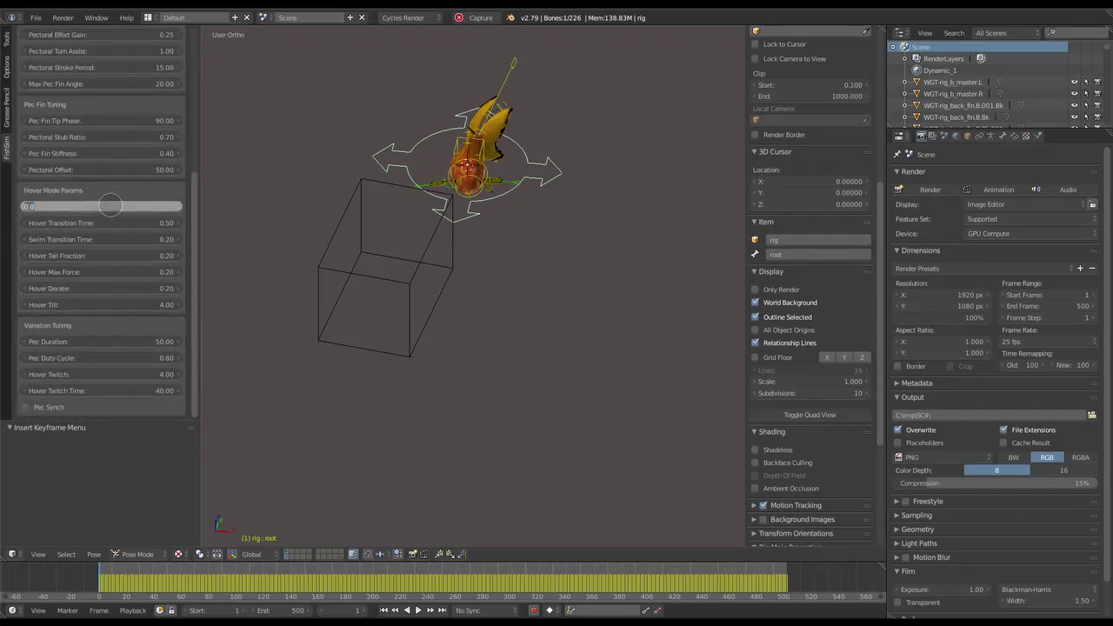
type("0.5")
key("Return")
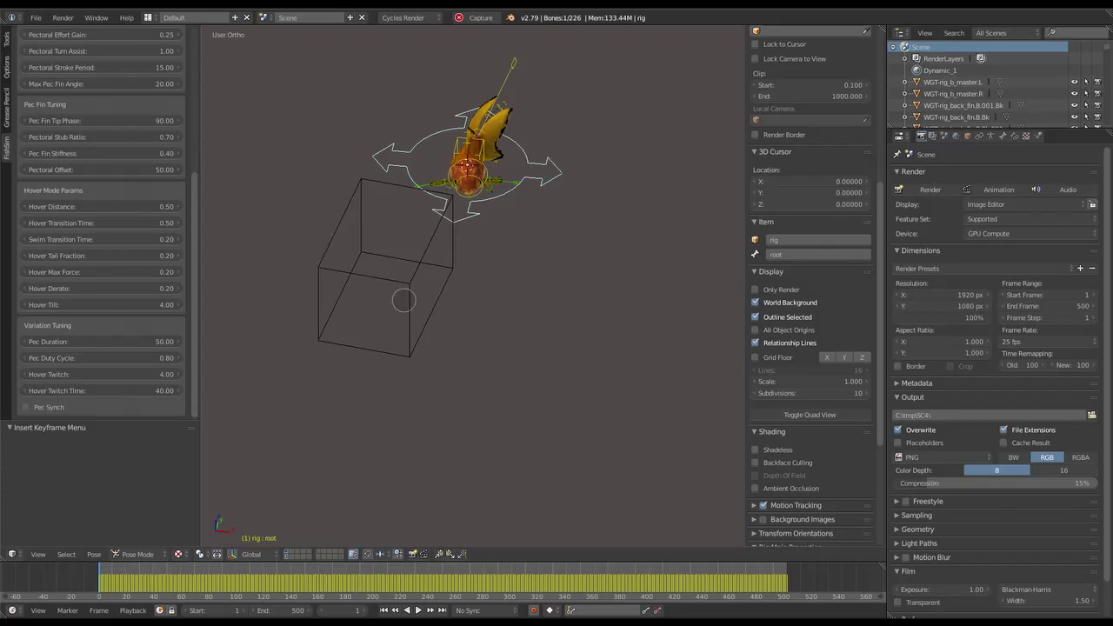
Re-run the fish simulation and play the swim from a closer view.
left_click_drag(97, 582, 198, 592)
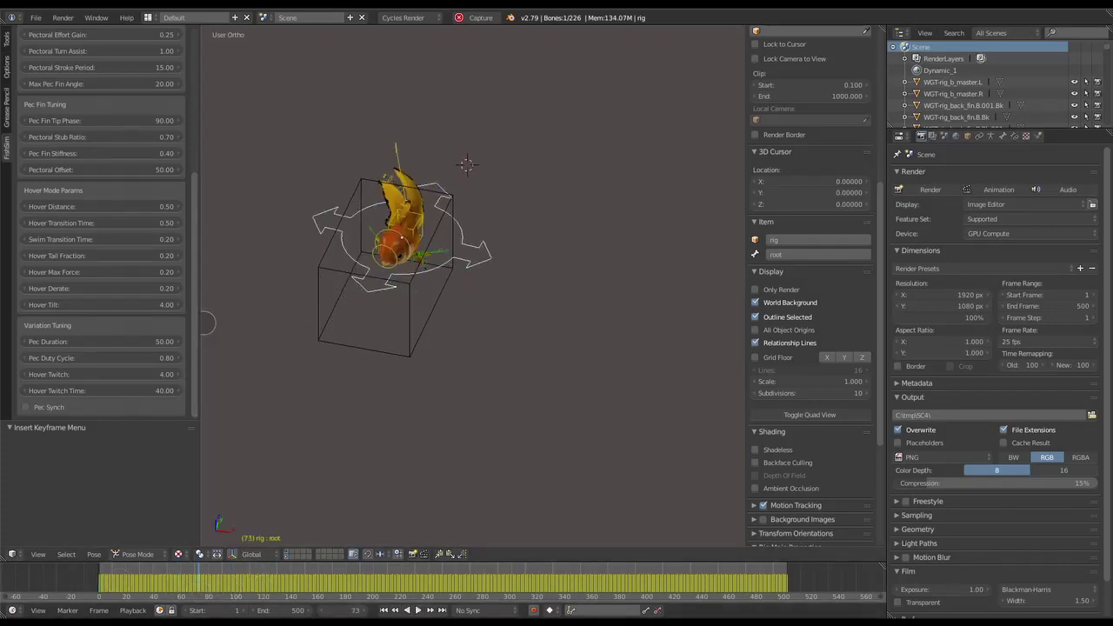
scroll(193, 326, "up", 7)
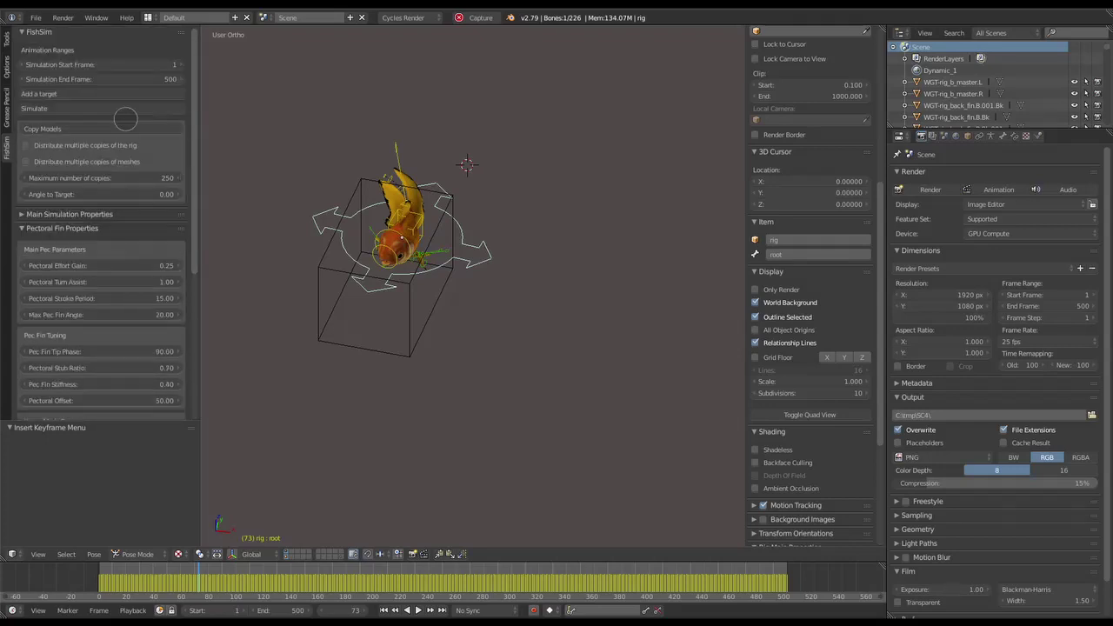
left_click(88, 108)
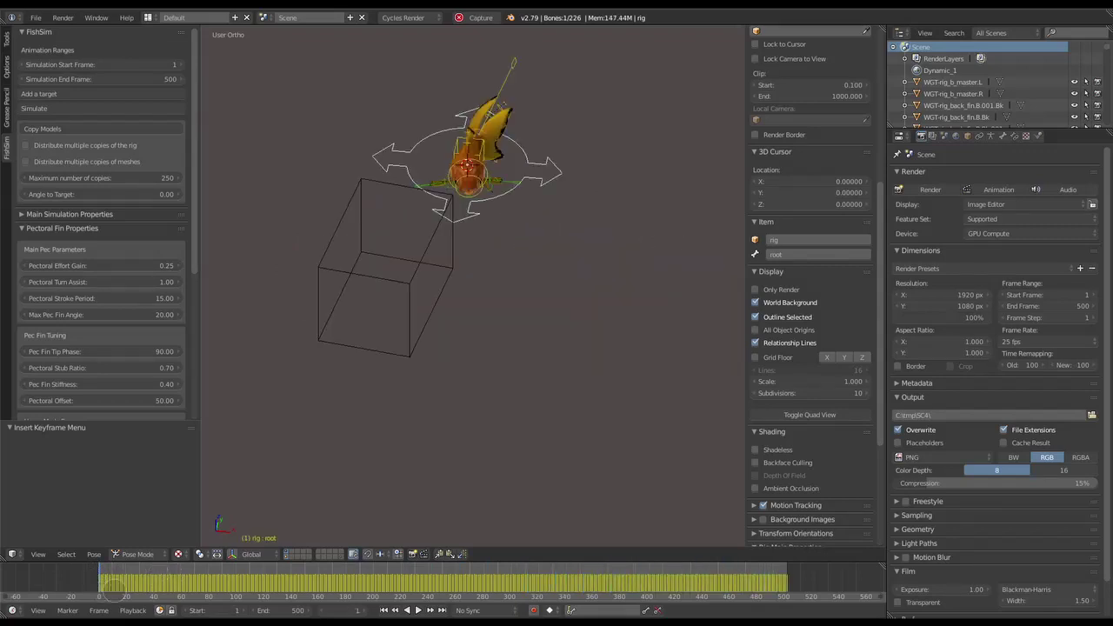
middle_click_drag(225, 442, 459, 375)
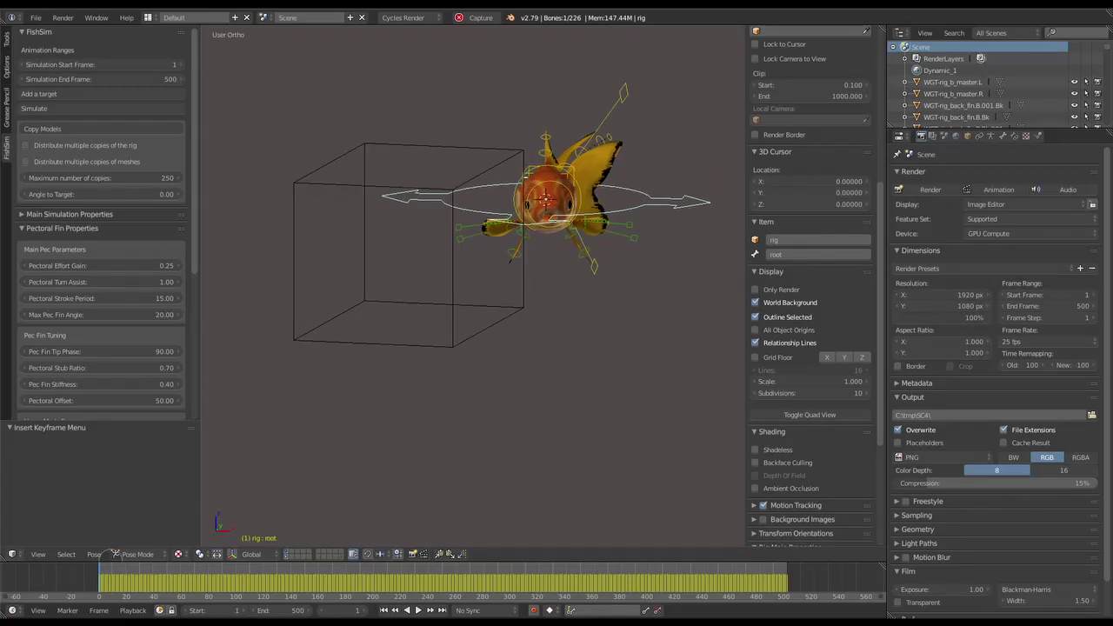
key("alt+a")
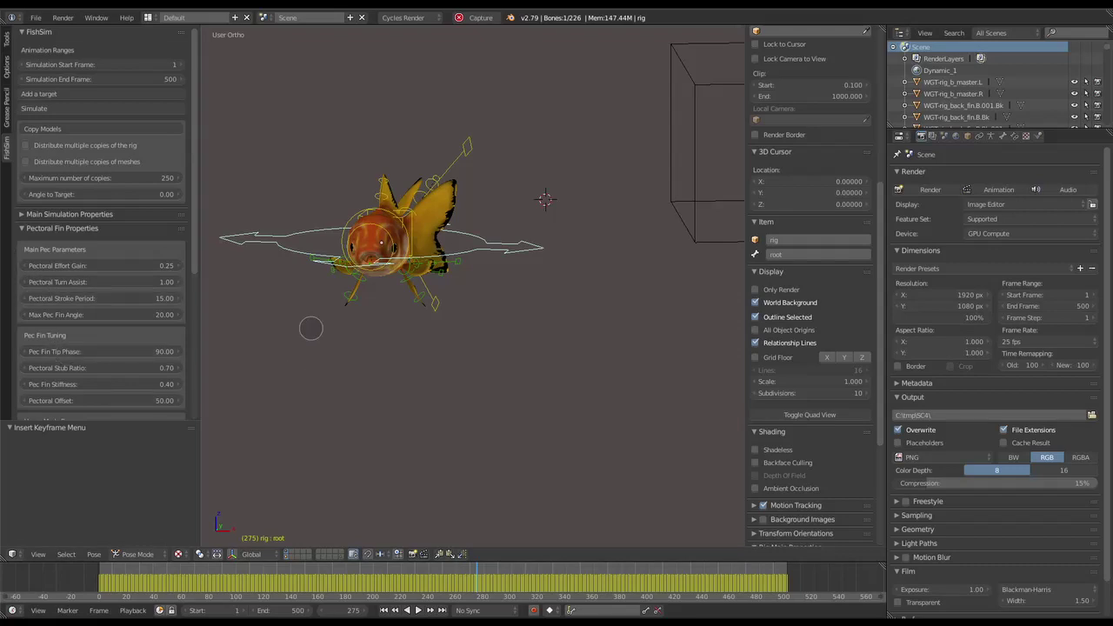
Scroll the FishSim settings down to Variation Tuning and enable Pec Synch.
scroll(105, 274, "down", 6)
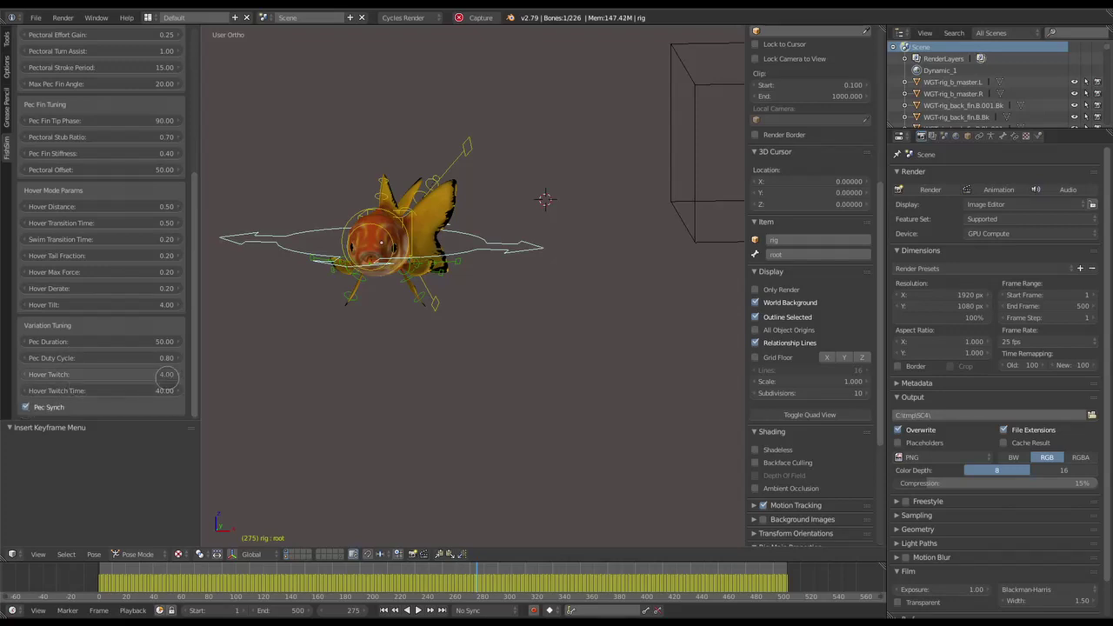
left_click_drag(191, 382, 195, 184)
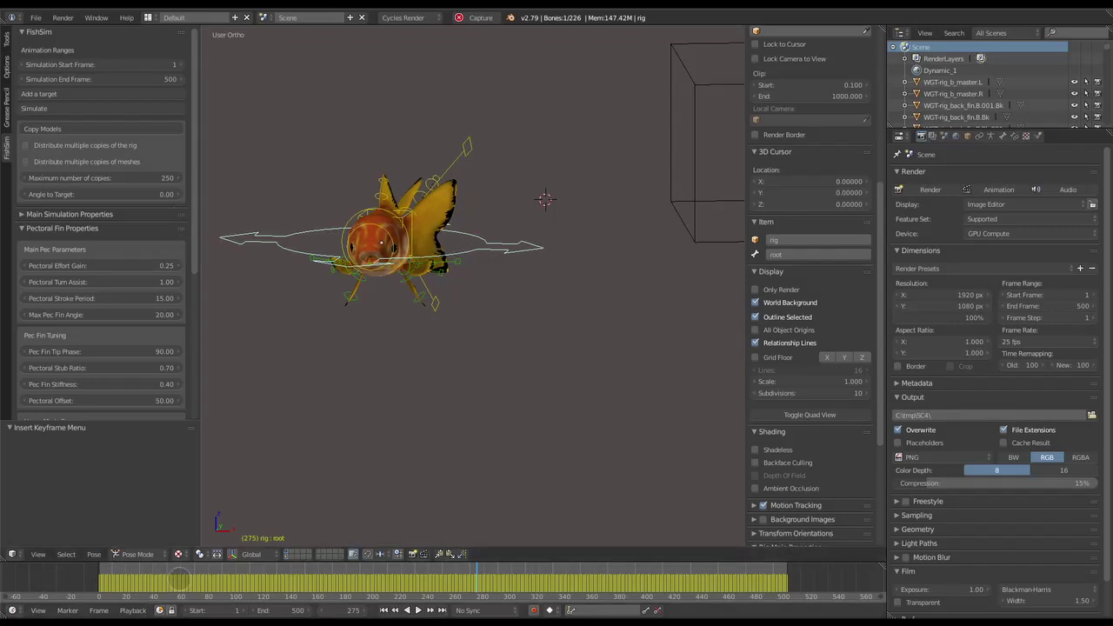
Re-run the simulation with Pec Synch enabled.
left_click_drag(179, 579, 309, 580)
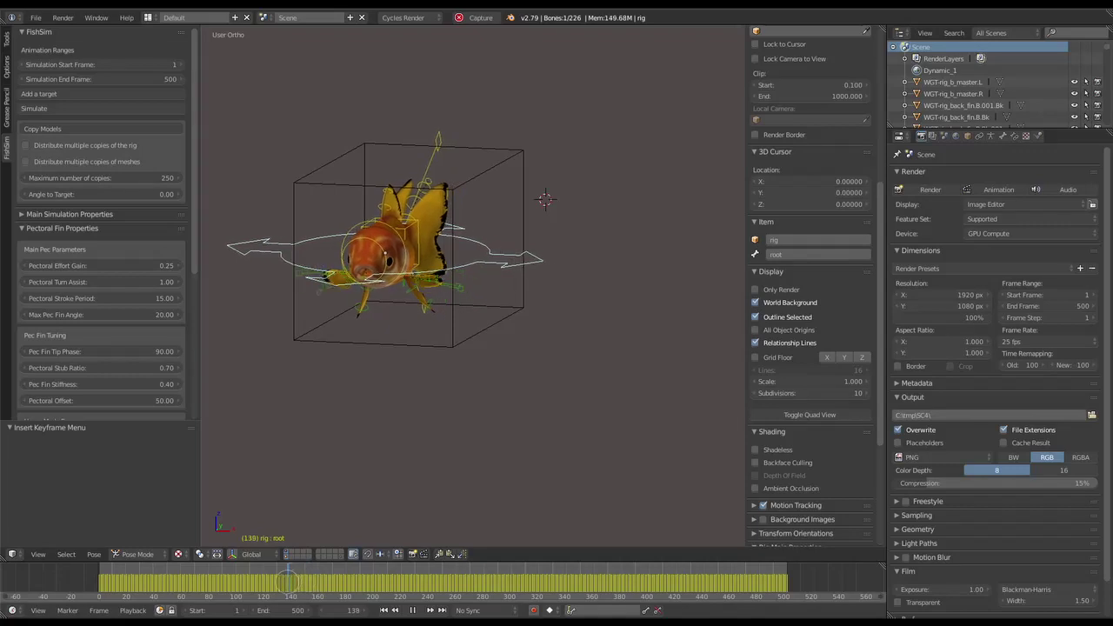
key("alt+a")
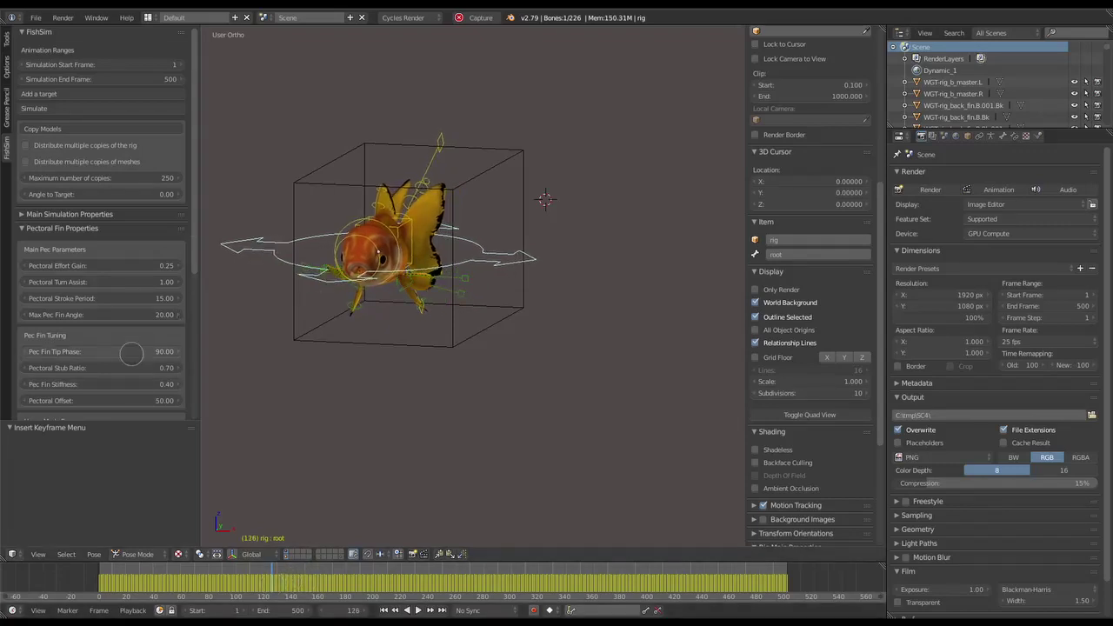
left_click(36, 109)
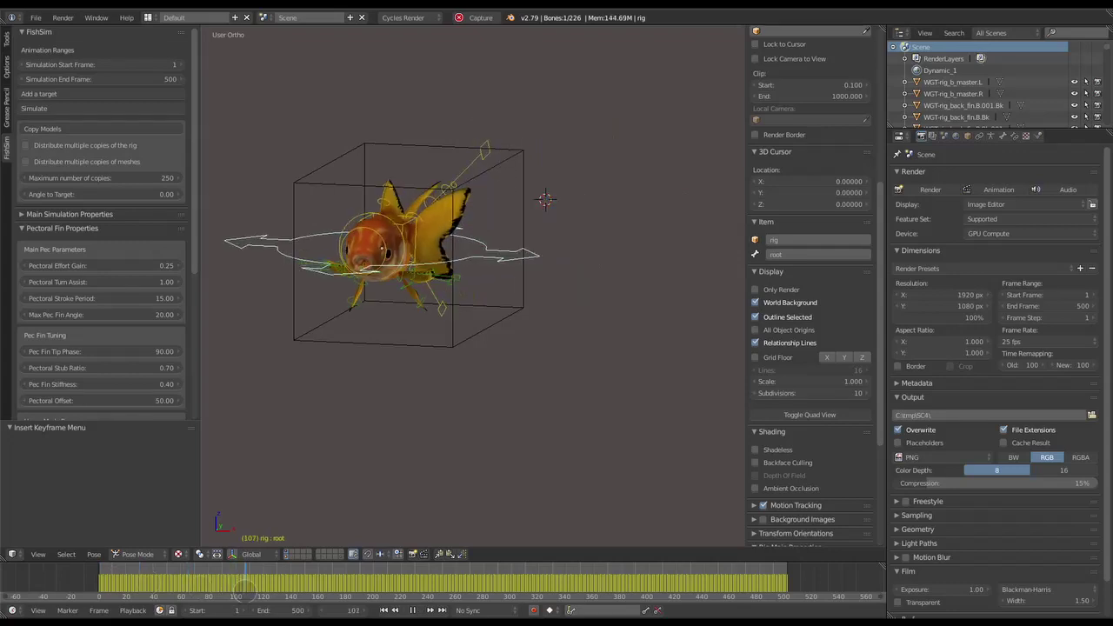
Play the new swim in reverse and forward, then frame the fish close up.
key("shift+alt+a")
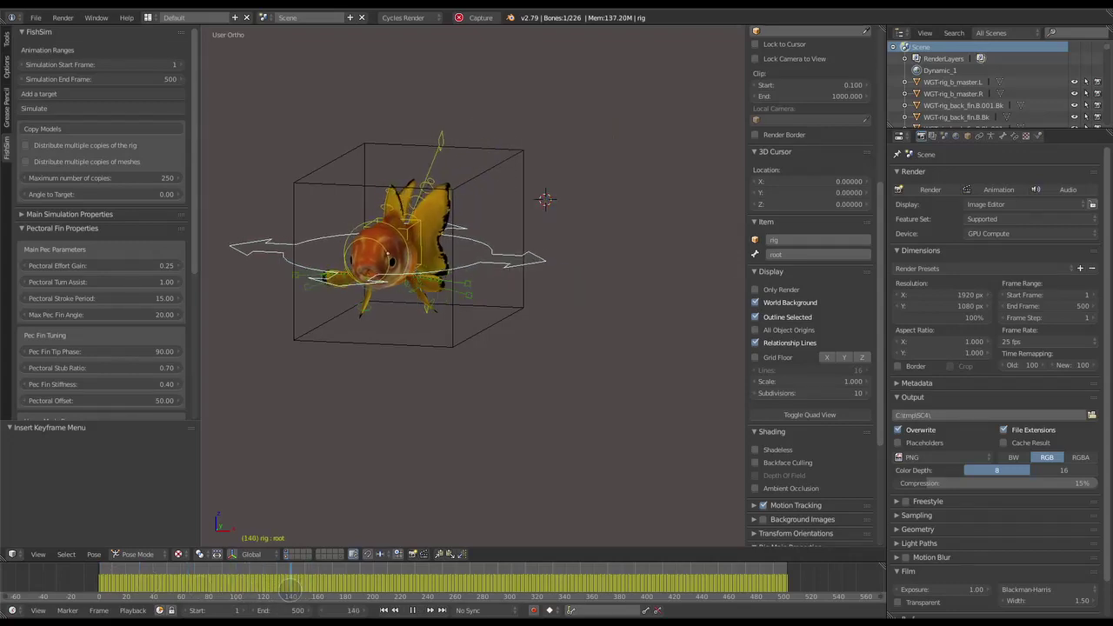
key("alt+a")
key("alt+a")
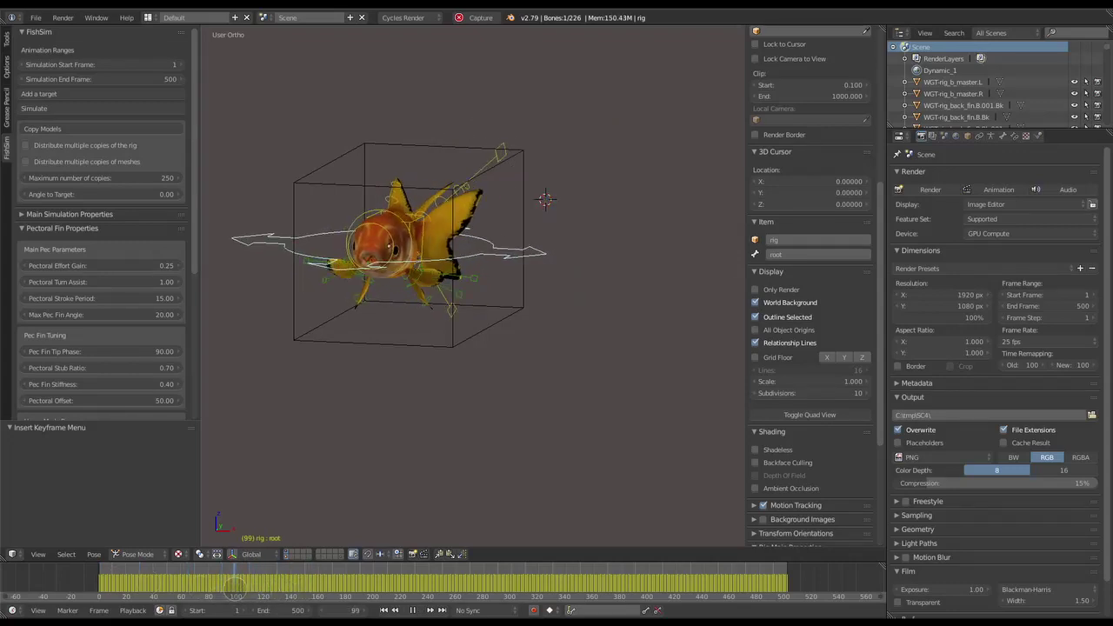
key("alt+a")
middle_click_drag(298, 533, 370, 528)
key("shift+alt+a")
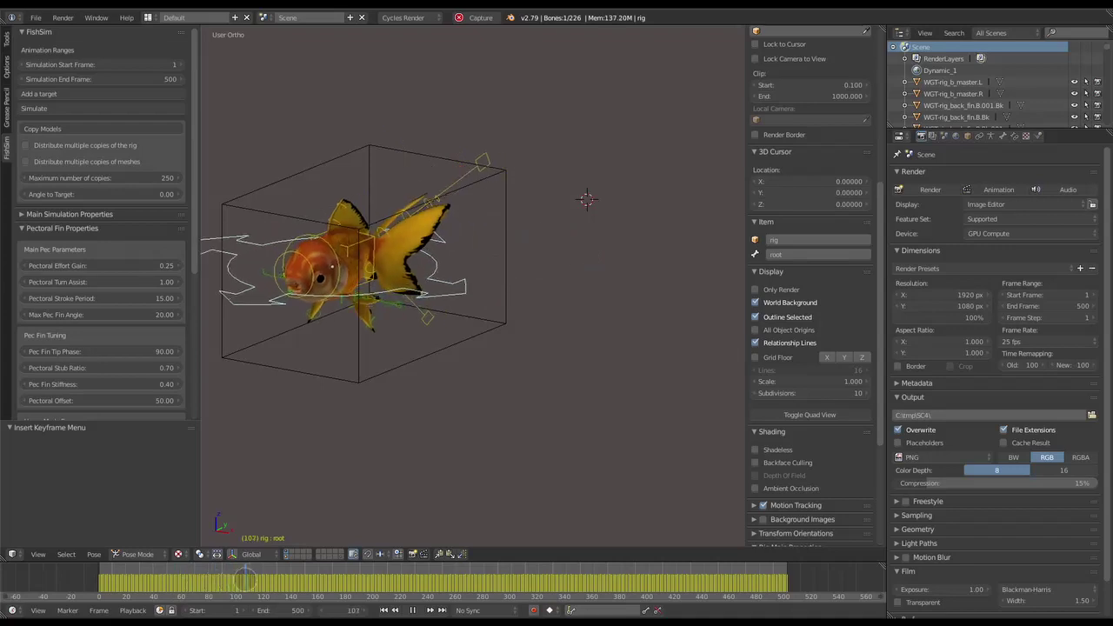
key("alt+a")
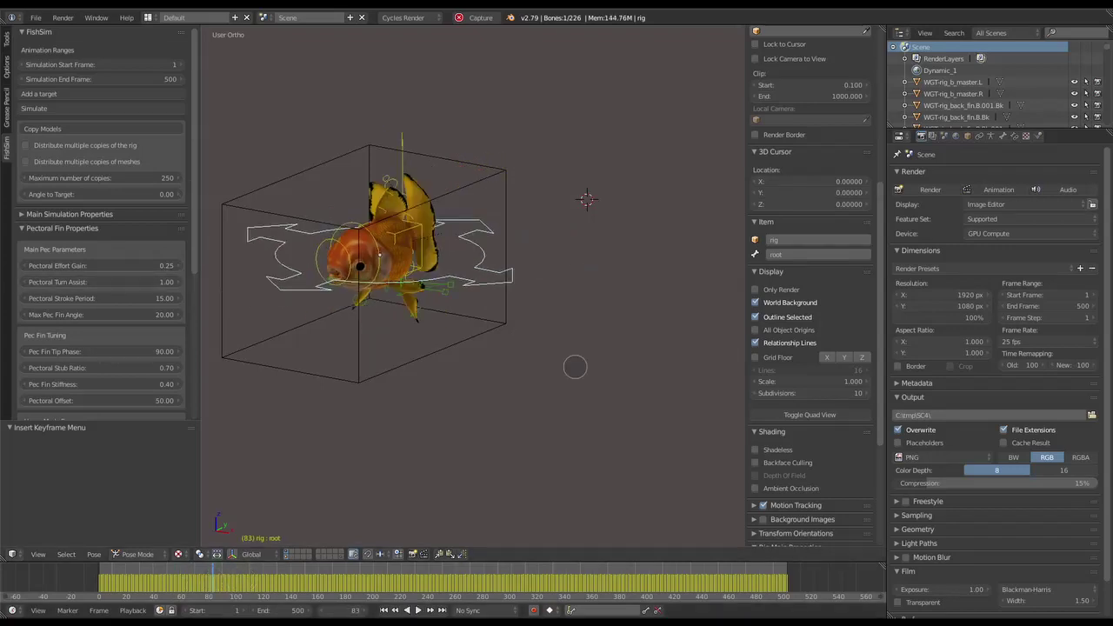
key("KP_Decimal")
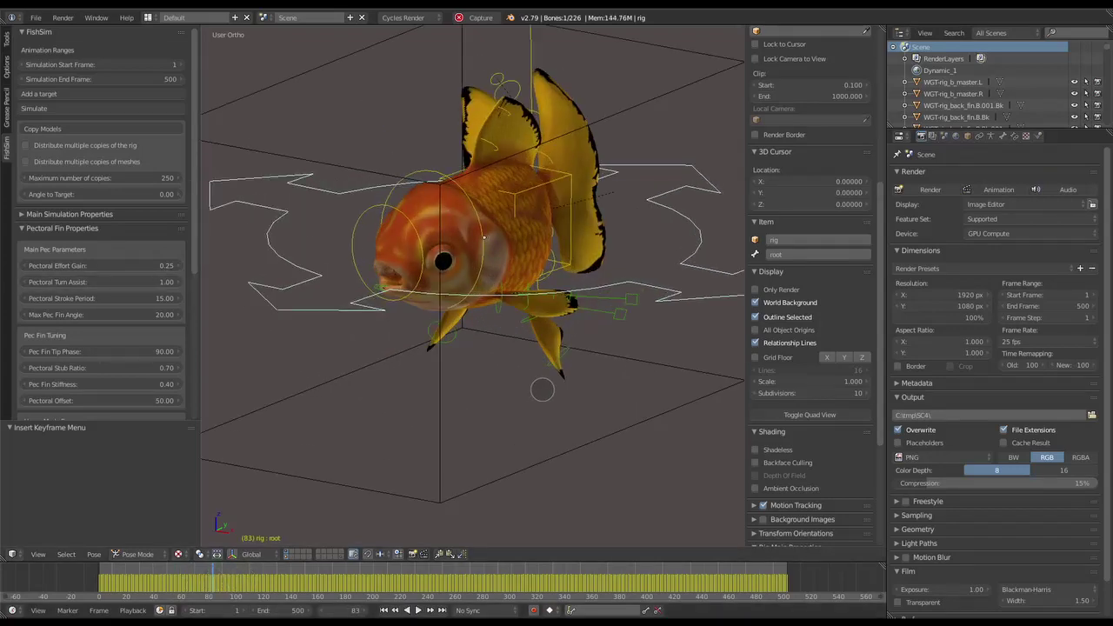
left_click_drag(192, 214, 191, 409)
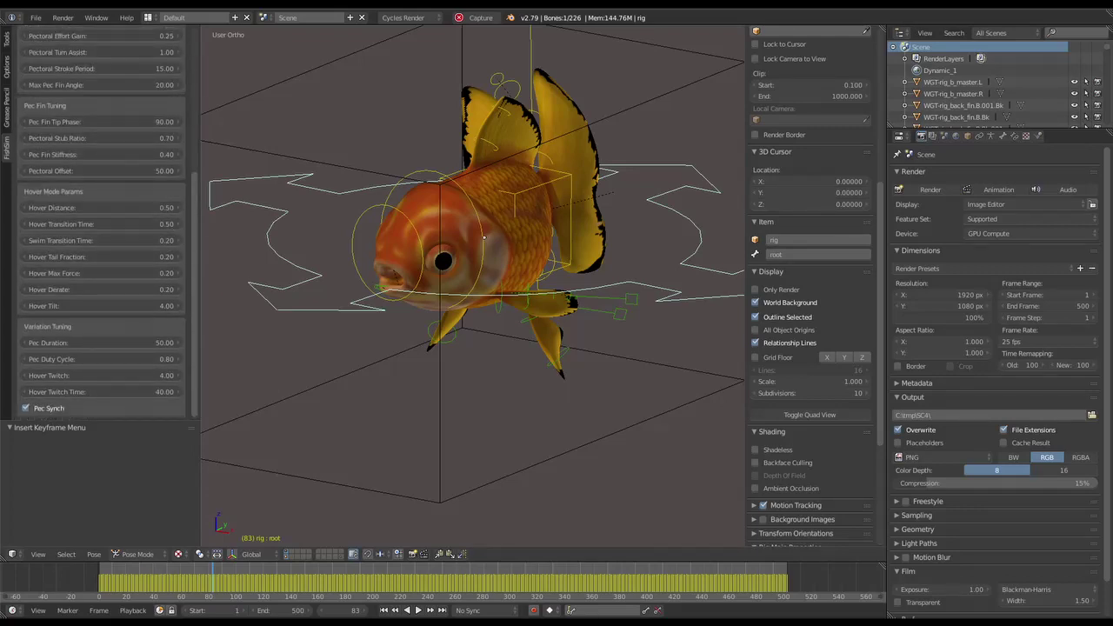
Preview the swim forwards then backwards, stopping at frame 134.
left_click_drag(192, 341, 193, 245)
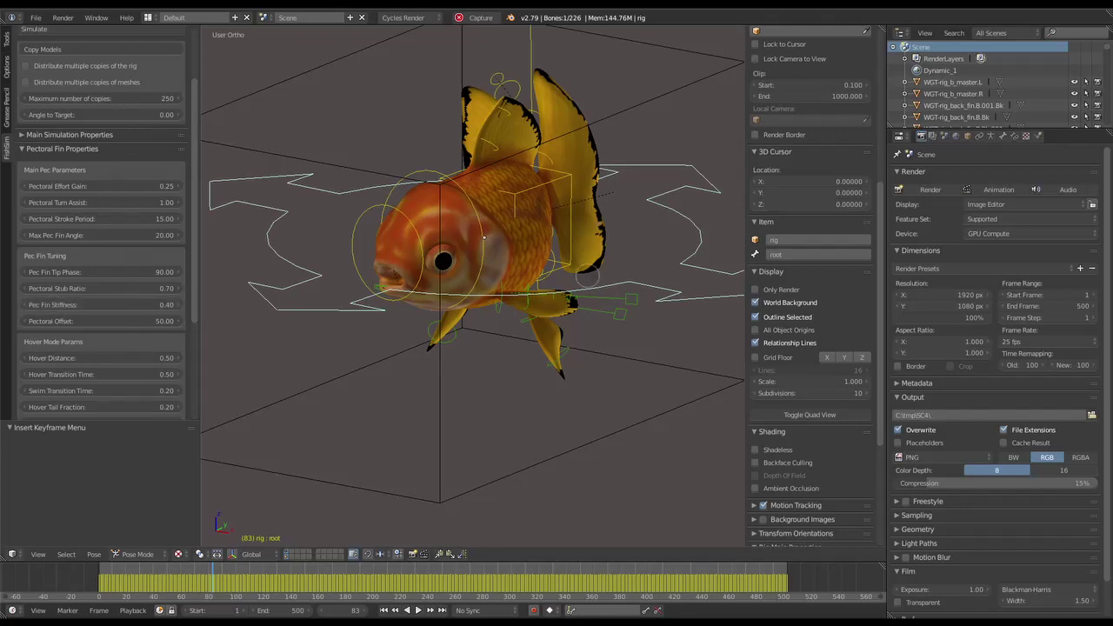
key("alt+a")
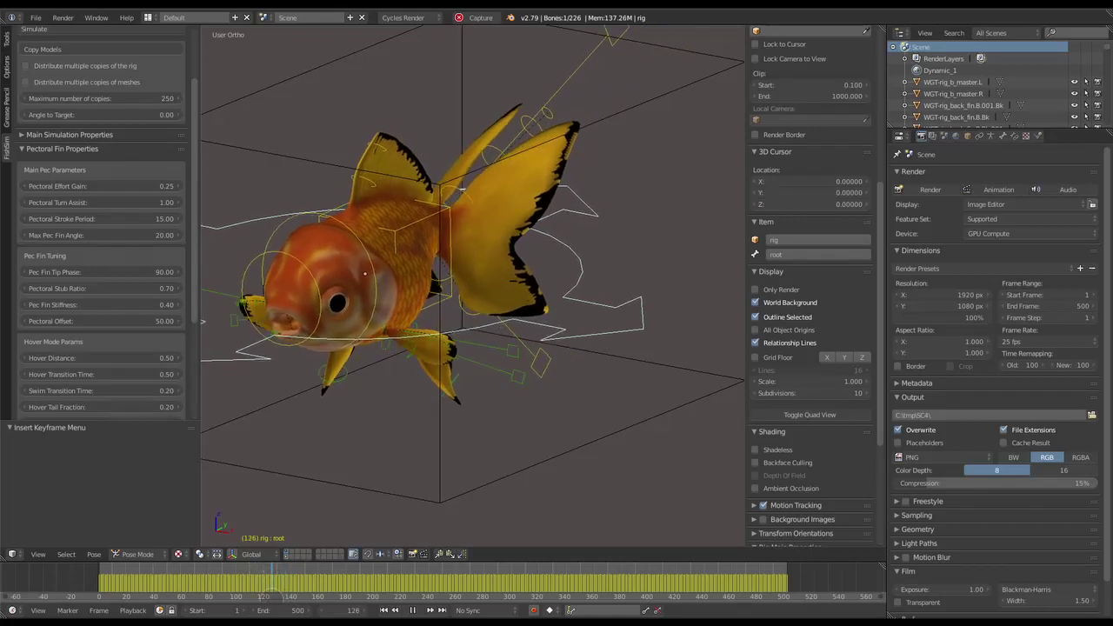
key("alt+a")
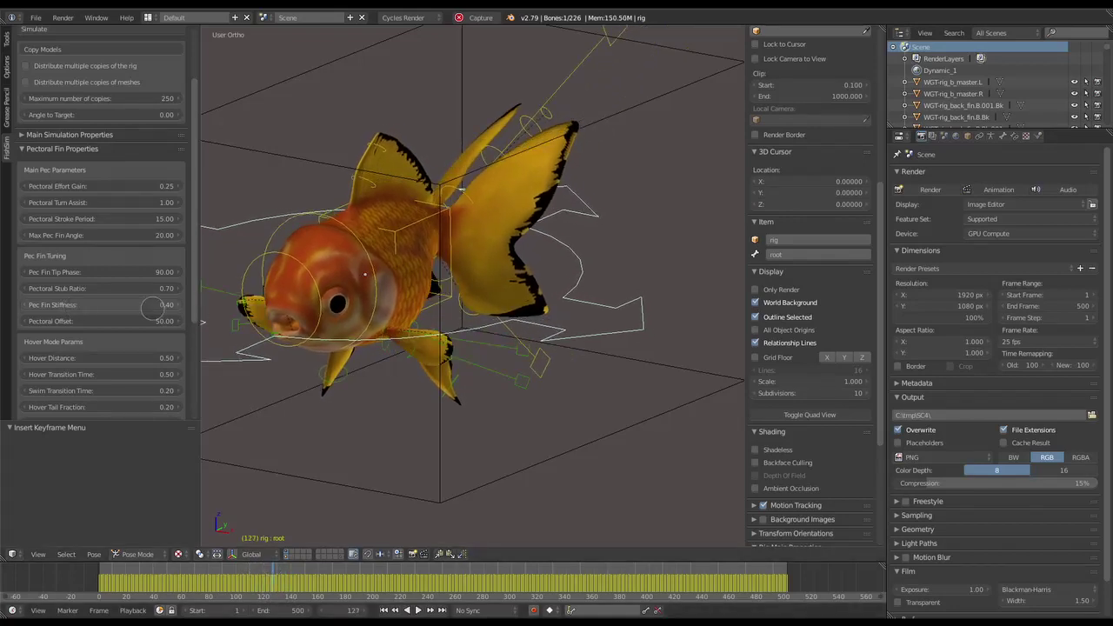
key("shift+alt+a")
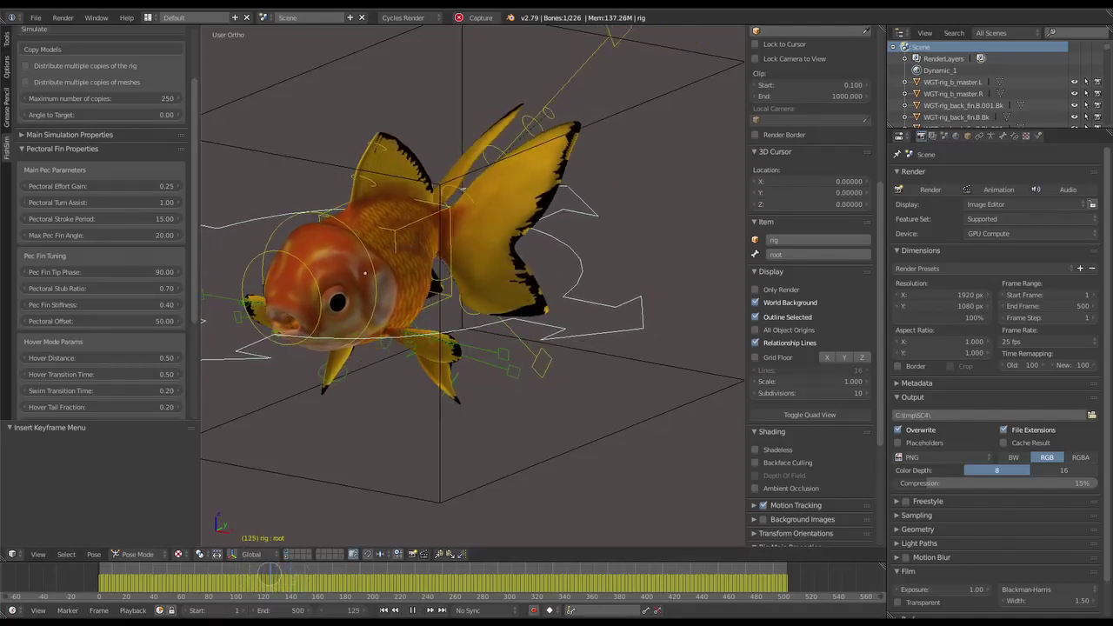
key("alt+a")
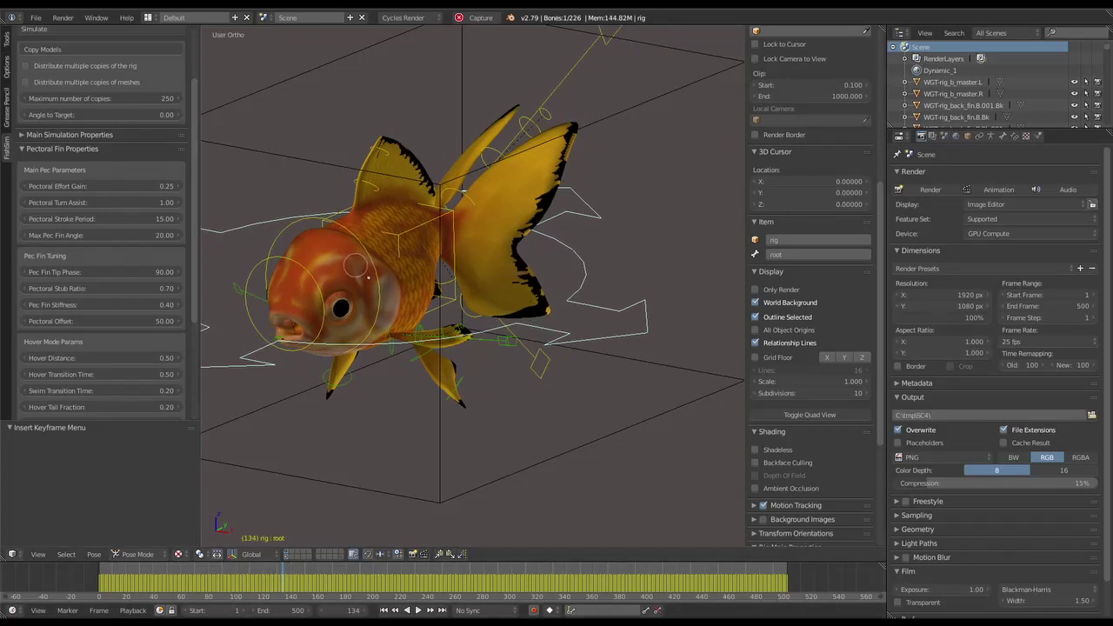
middle_click_drag(368, 278, 430, 267, "shift")
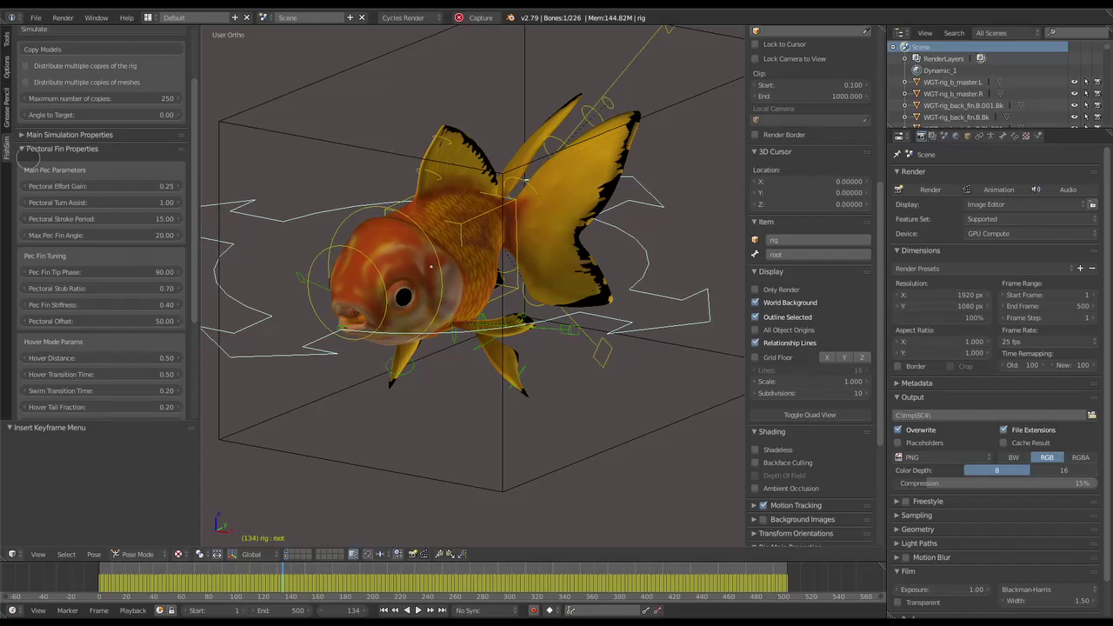
Collapse Pectoral Fin Properties and orbit to a new angle on the fish.
left_click(19, 149)
middle_click_drag(409, 313, 501, 349)
middle_click_drag(450, 274, 484, 288)
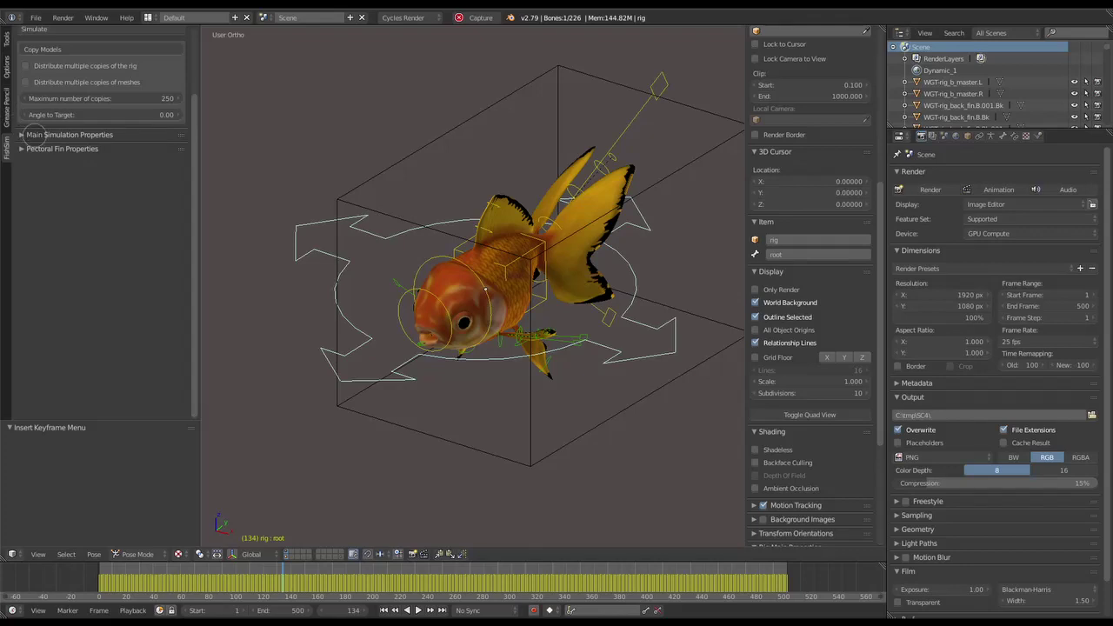
Expand Main Simulation Properties and apply the GreatWhite, then the Goldfish preset.
left_click(21, 134)
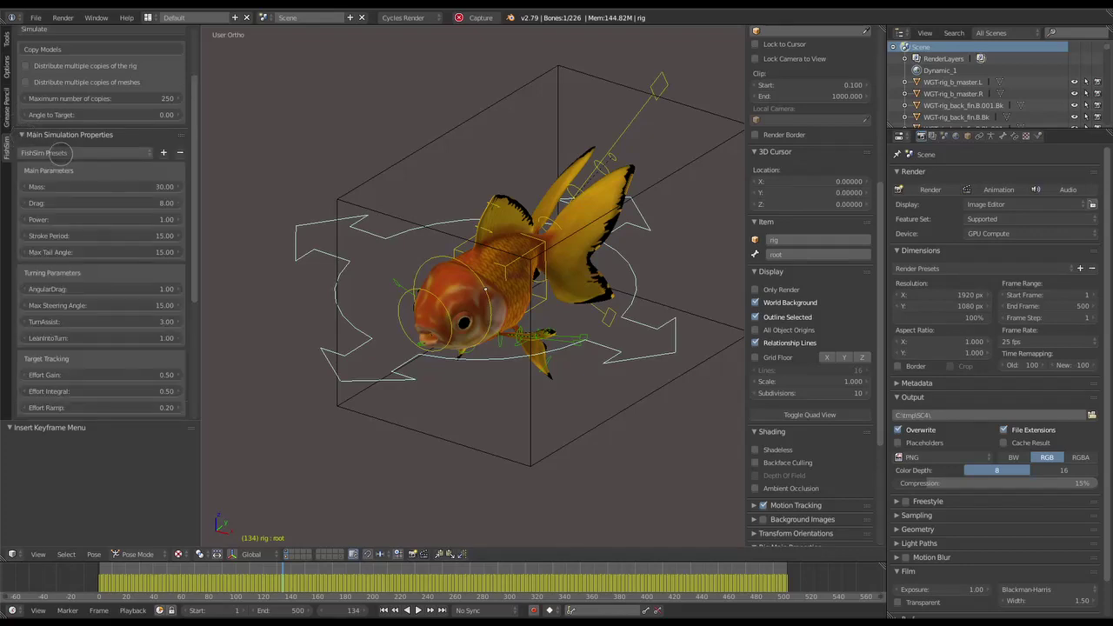
left_click(75, 153)
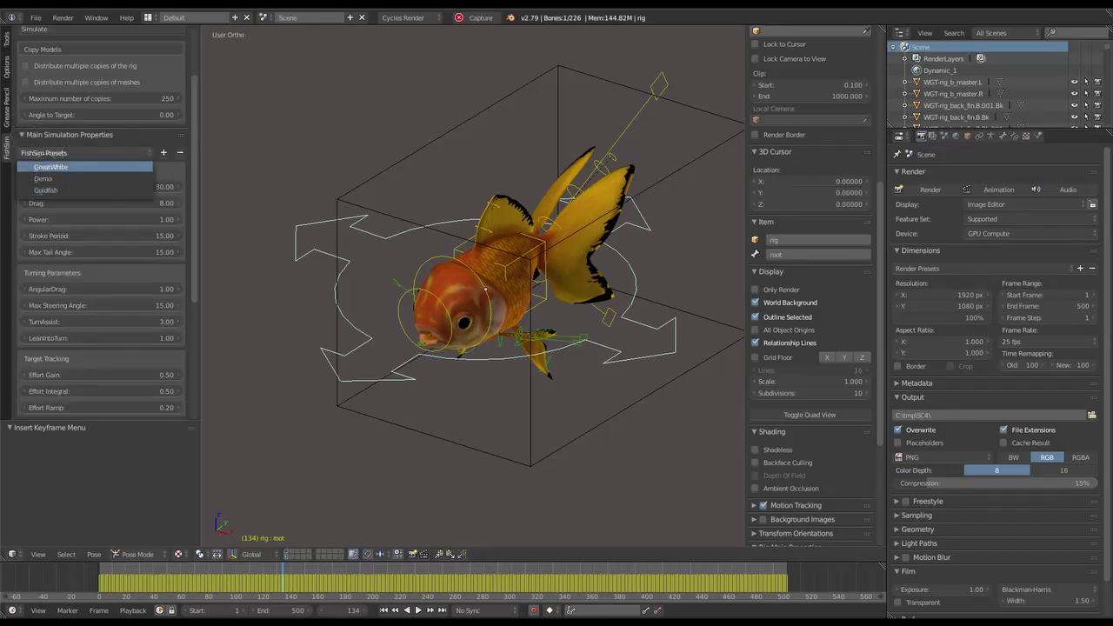
left_click(48, 167)
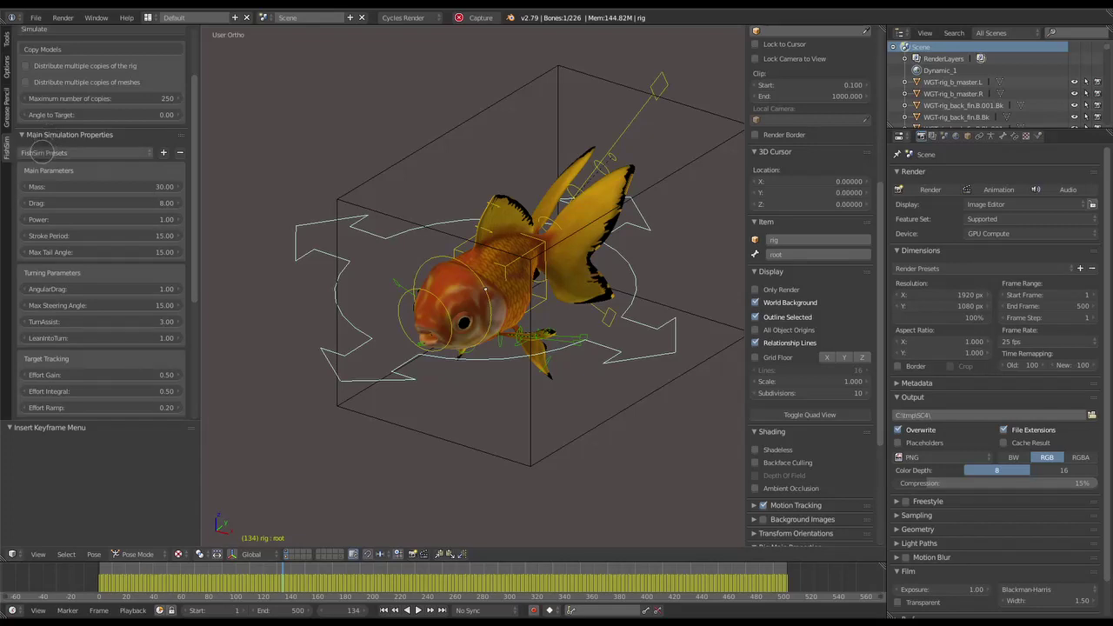
left_click(43, 152)
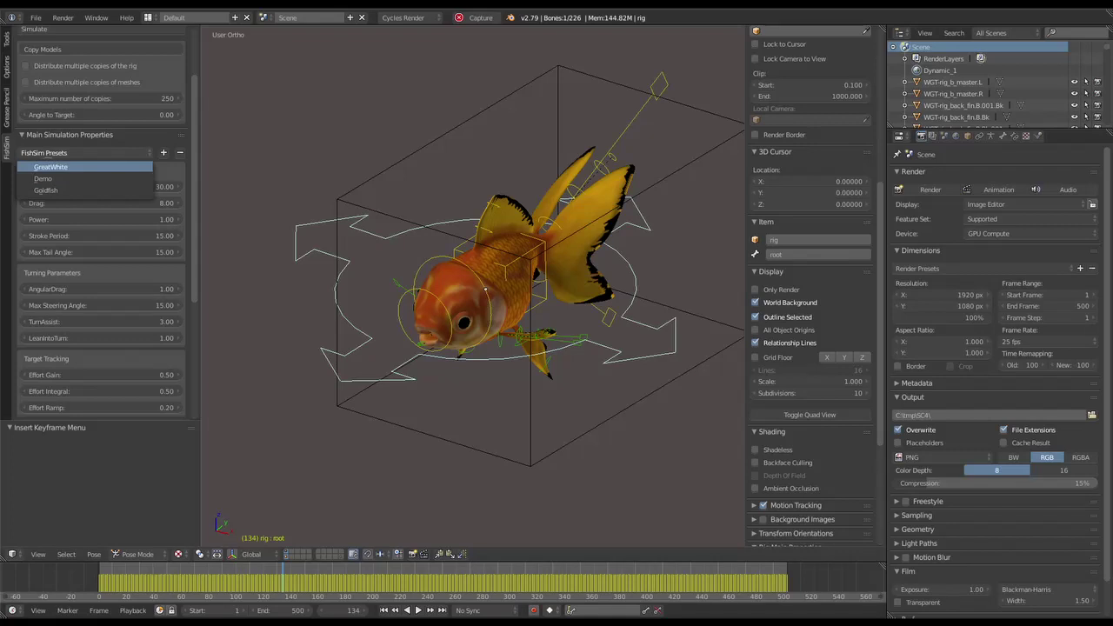
left_click(50, 190)
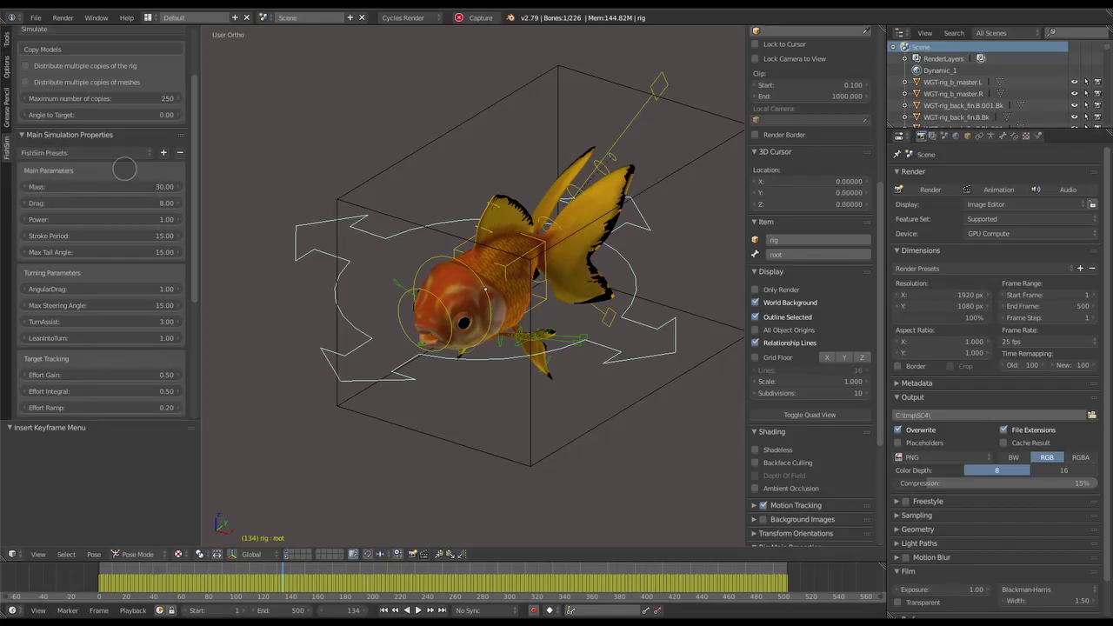
Browse the FishSim presets list again and re-pick a preset.
left_click(74, 153)
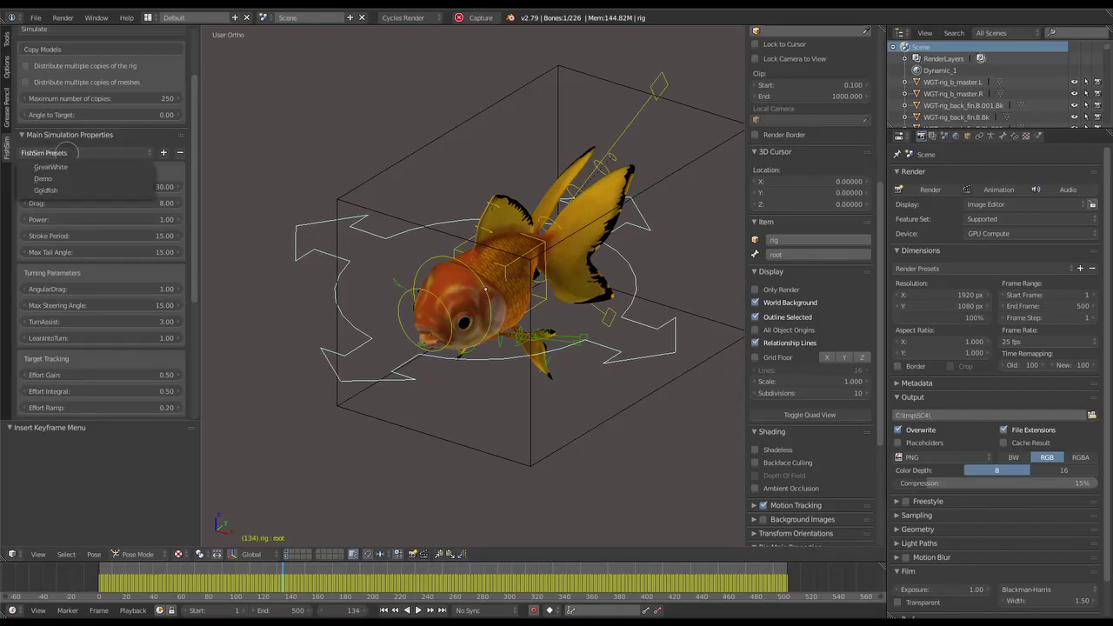
key("Down")
key("Down")
key("Down")
key("Down")
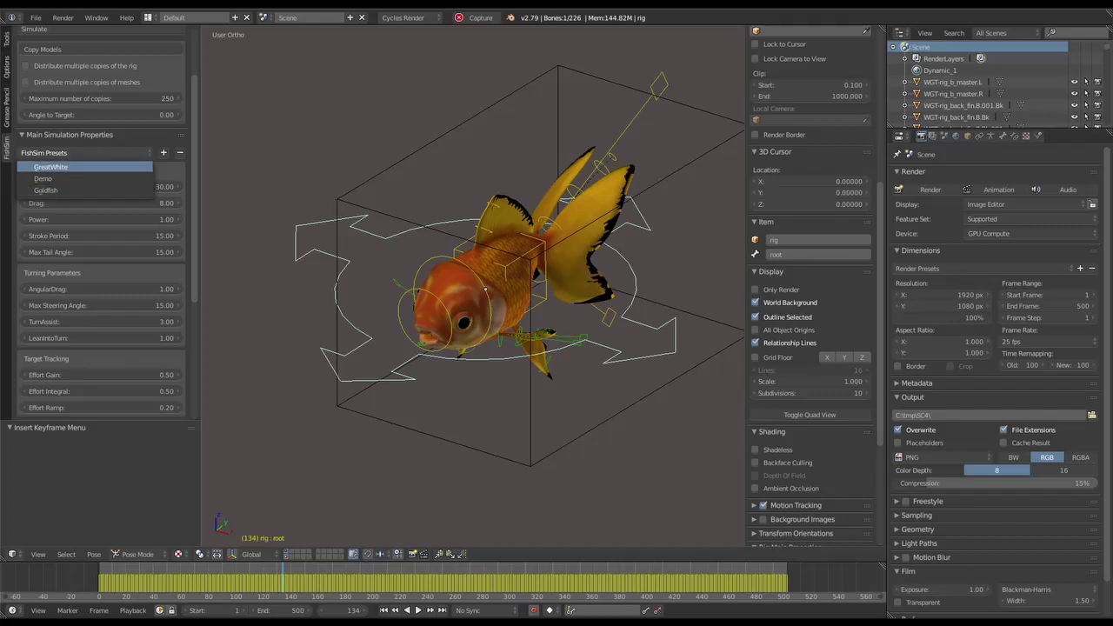
left_click(63, 154)
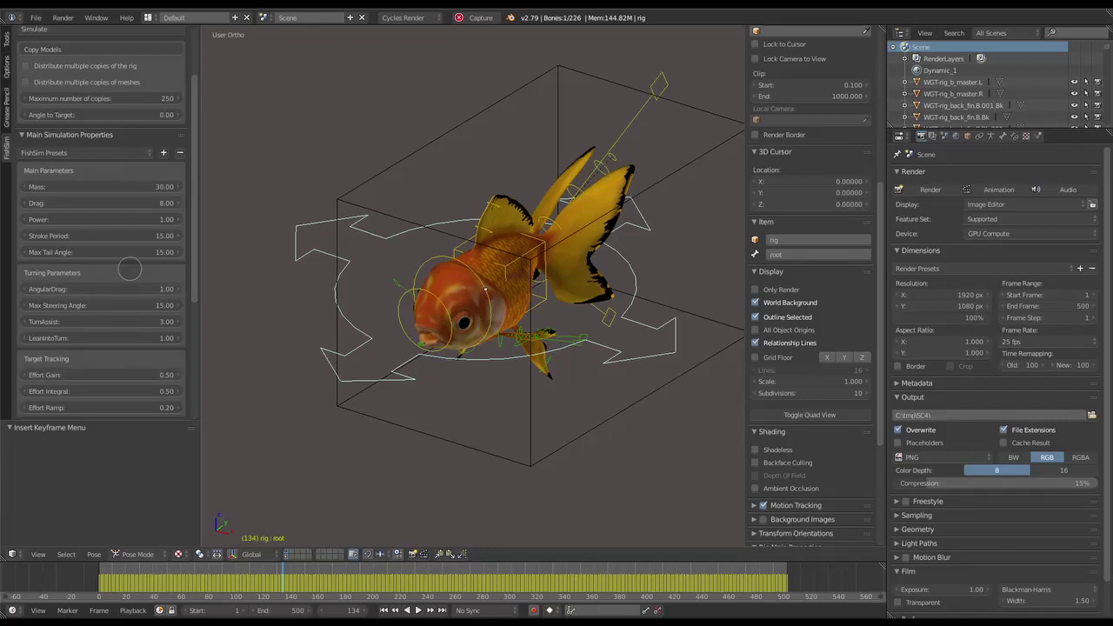
scroll(193, 252, "up", 3)
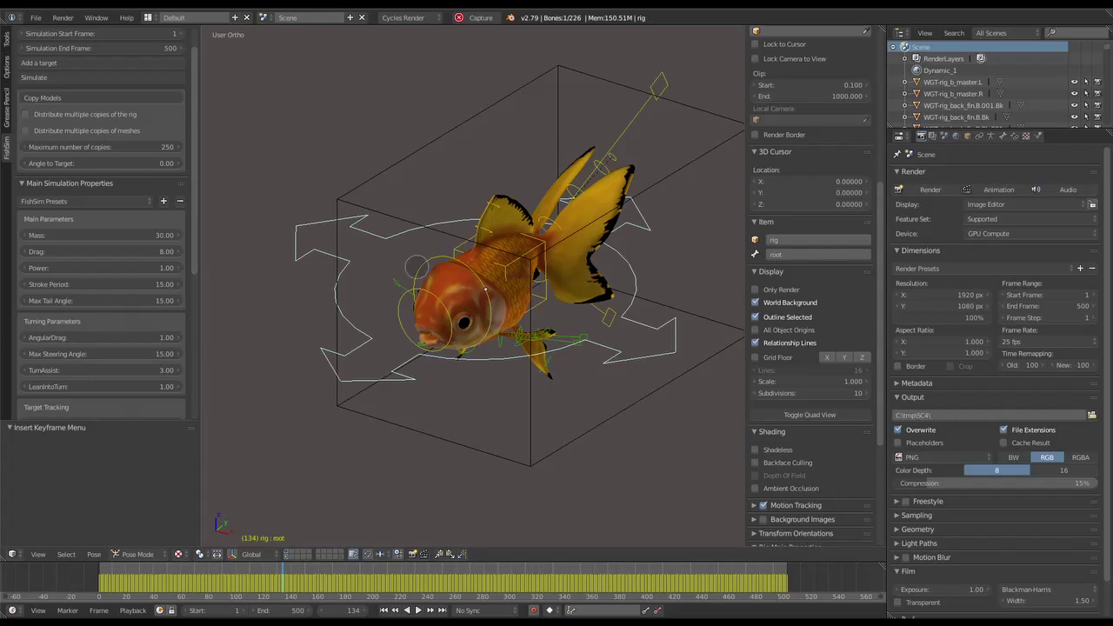
Re-pick the GreatWhite preset from the FishSim Presets list.
scroll(187, 226, "down", 2)
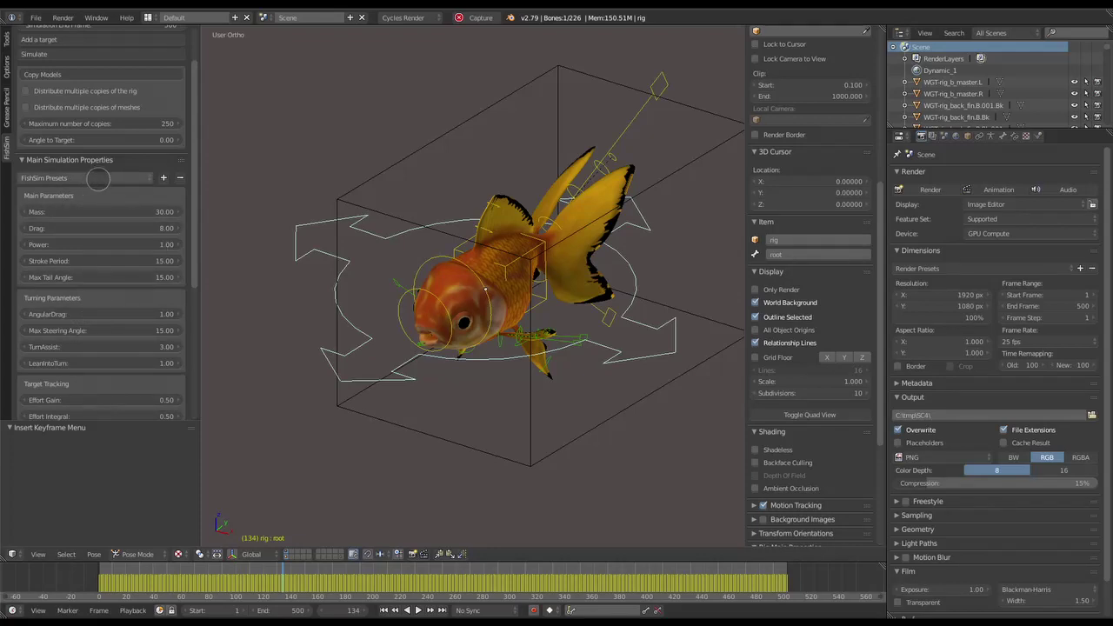
left_click(97, 178)
left_click(97, 177)
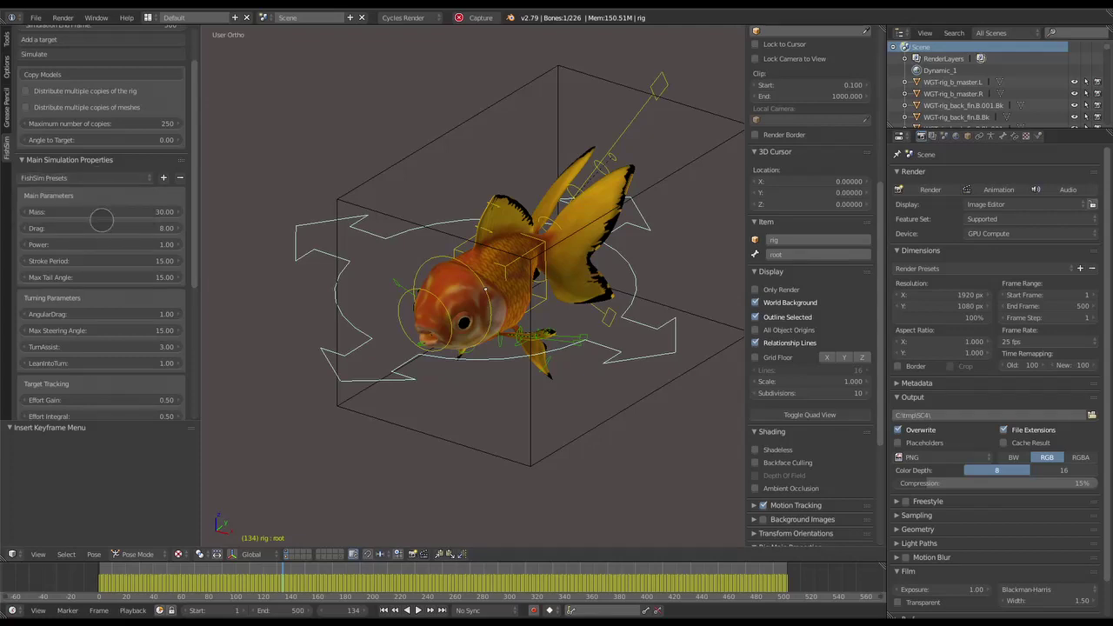
left_click(97, 178)
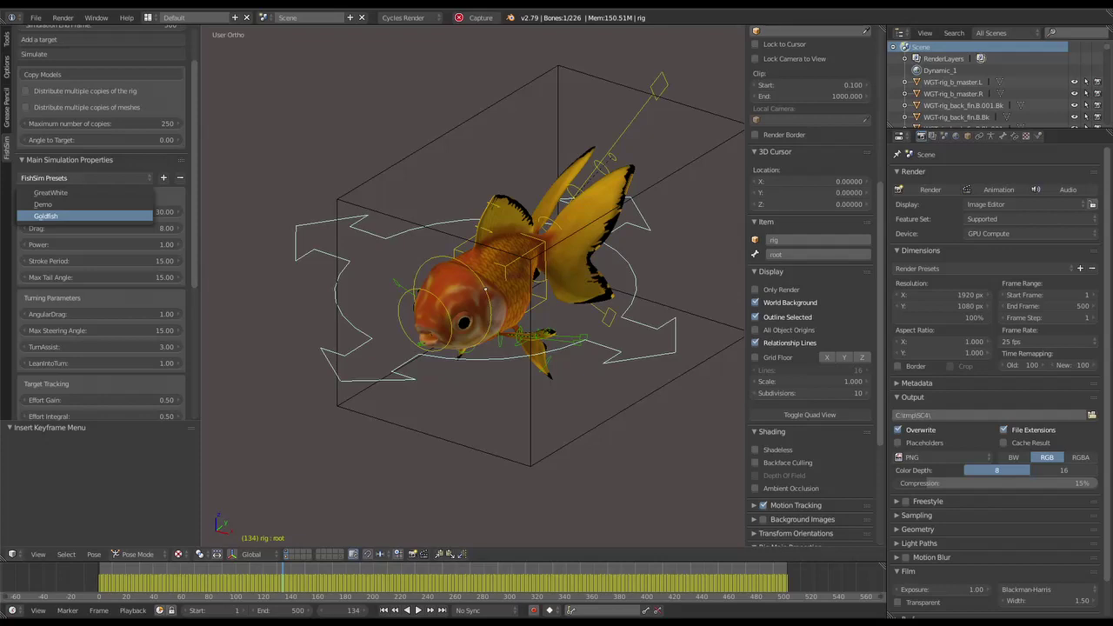
left_click(129, 186)
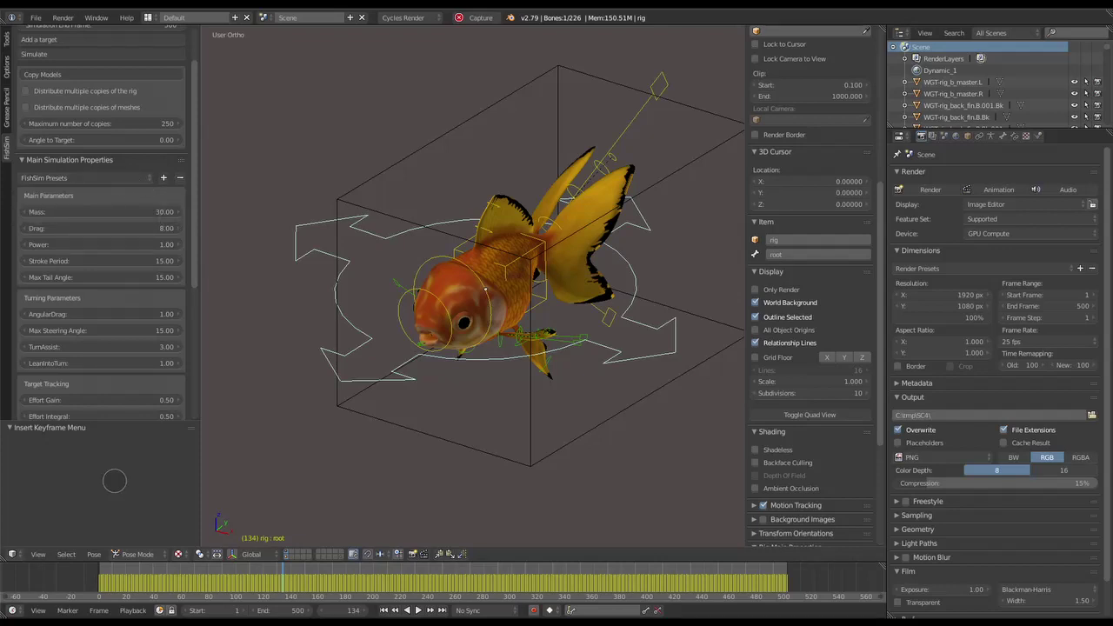
scroll(100, 219, "down", 2)
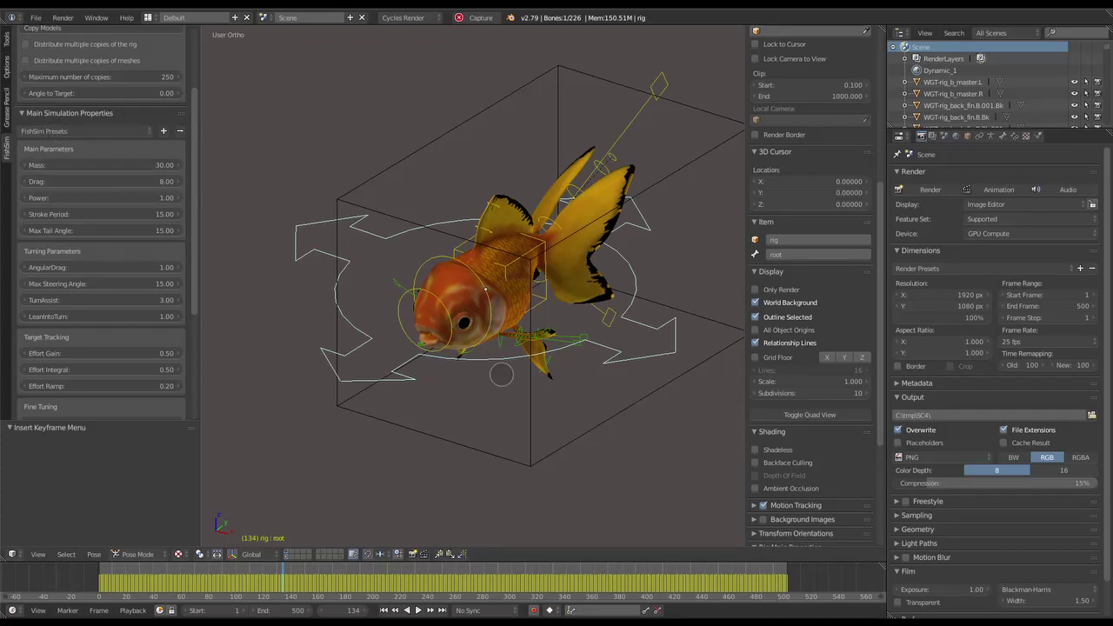
Orbit around the goldfish rig down to a side-on view.
middle_click_drag(502, 374, 499, 351)
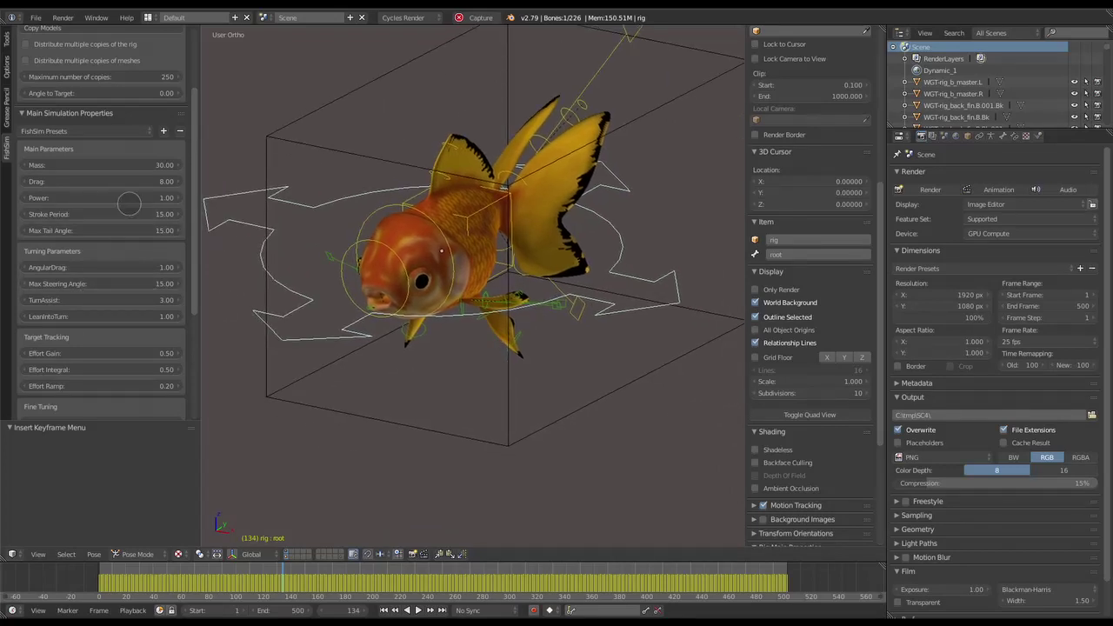
scroll(102, 222, "down", 2)
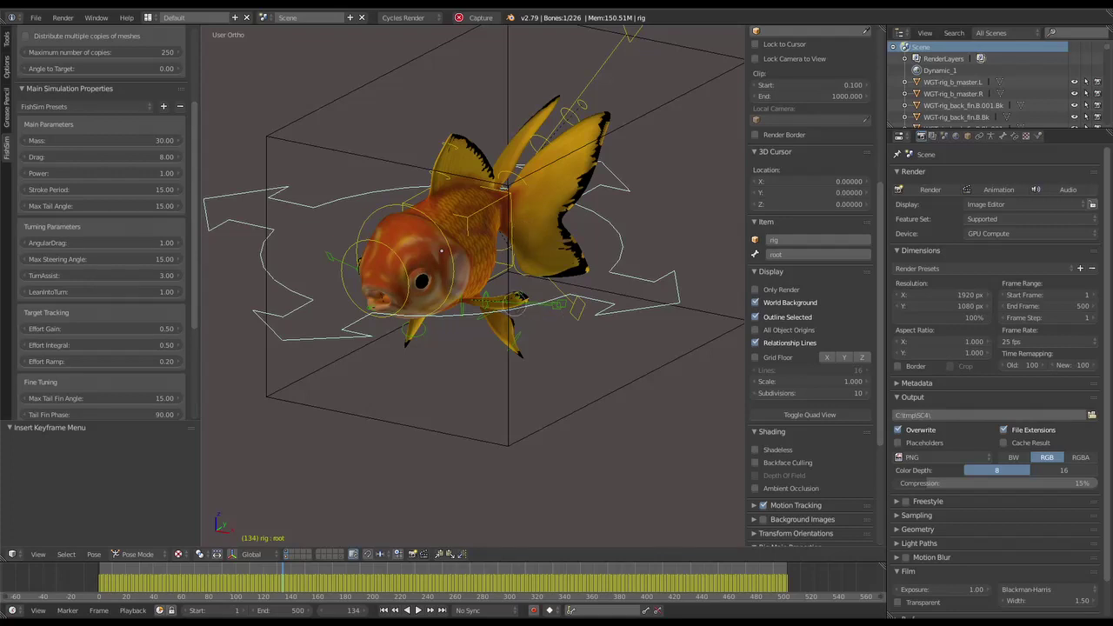
mouse_move(441, 251)
middle_mouse_down()
mouse_move(435, 245)
mouse_move(455, 262)
mouse_move(459, 239)
middle_mouse_up()
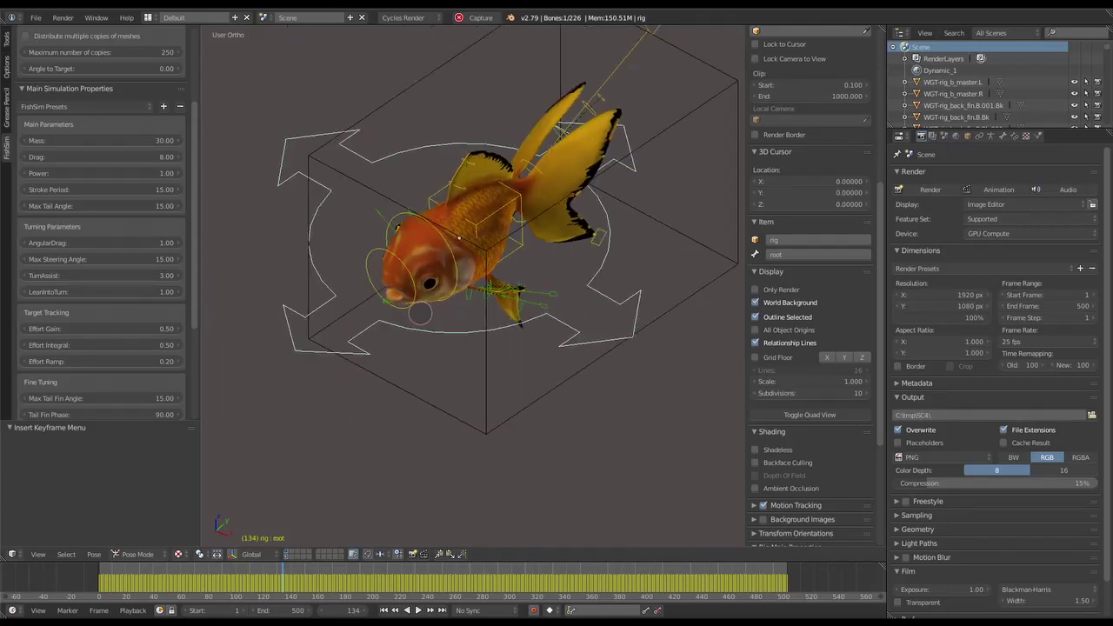
middle_click_drag(420, 313, 330, 249)
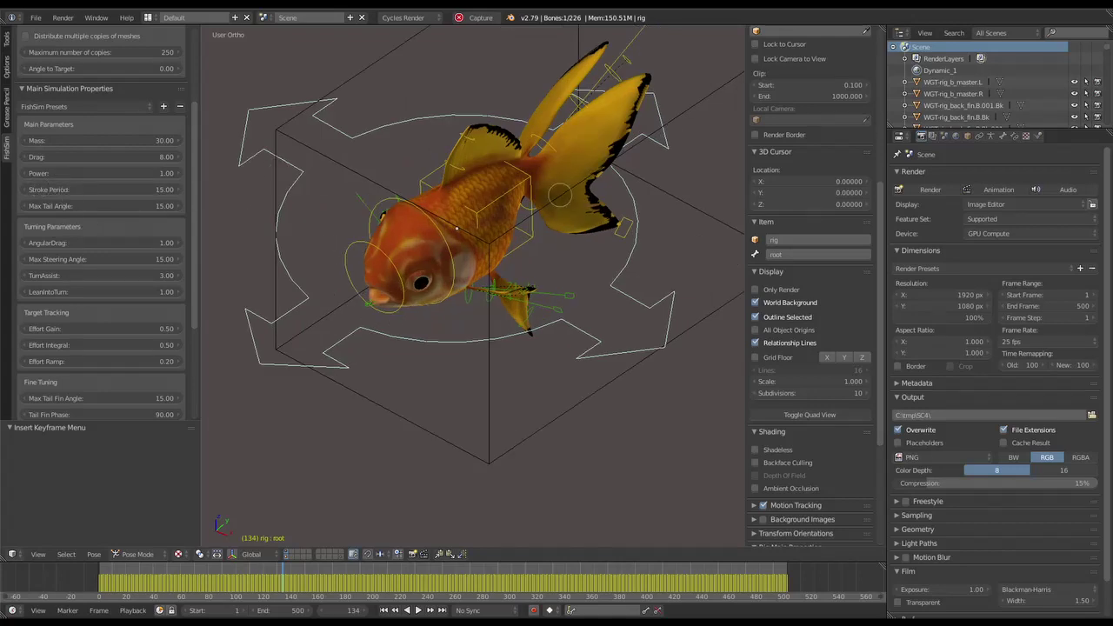
middle_click_drag(457, 228, 416, 228)
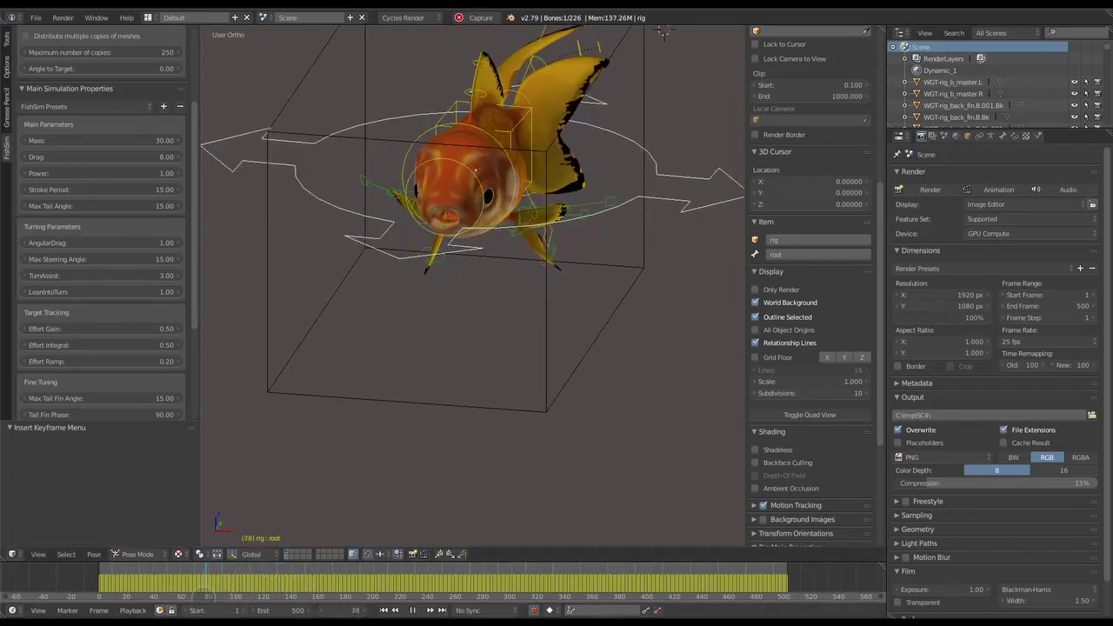
Play the swim forward, backward and forward again, stop at frame 137, then orbit sideways.
key("alt+a")
key("alt+a")
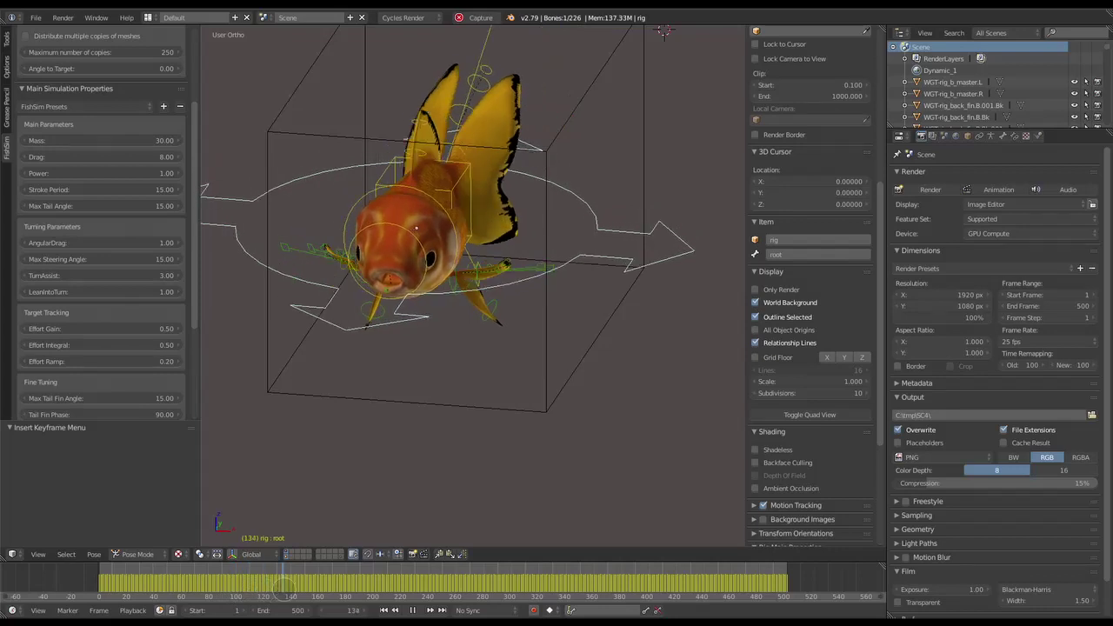
key("shift+alt+a")
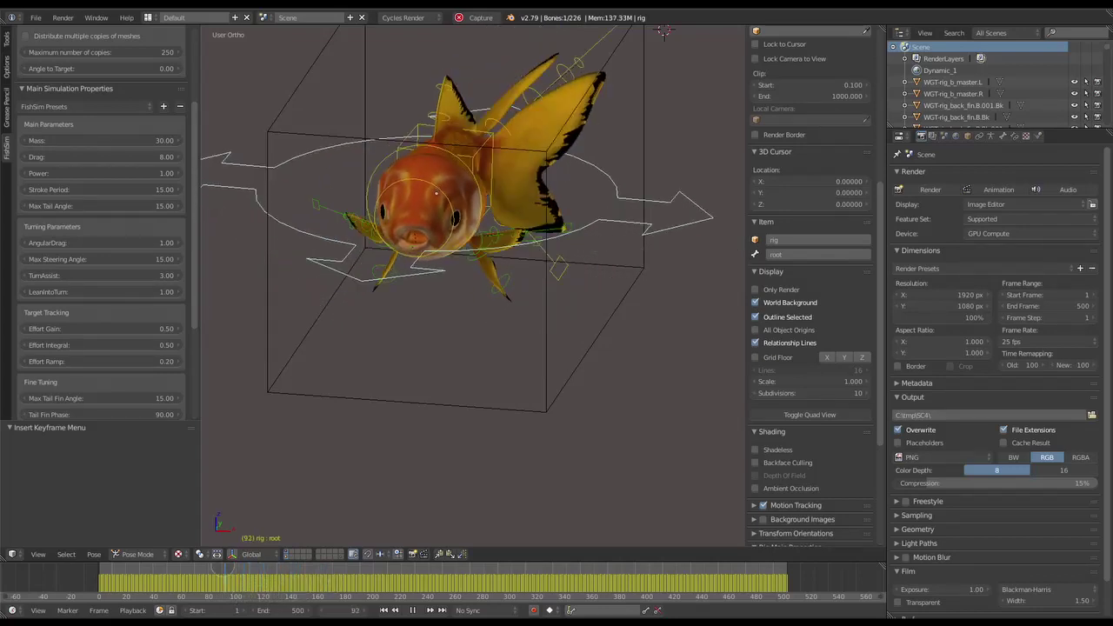
key("alt+a")
key("alt+a")
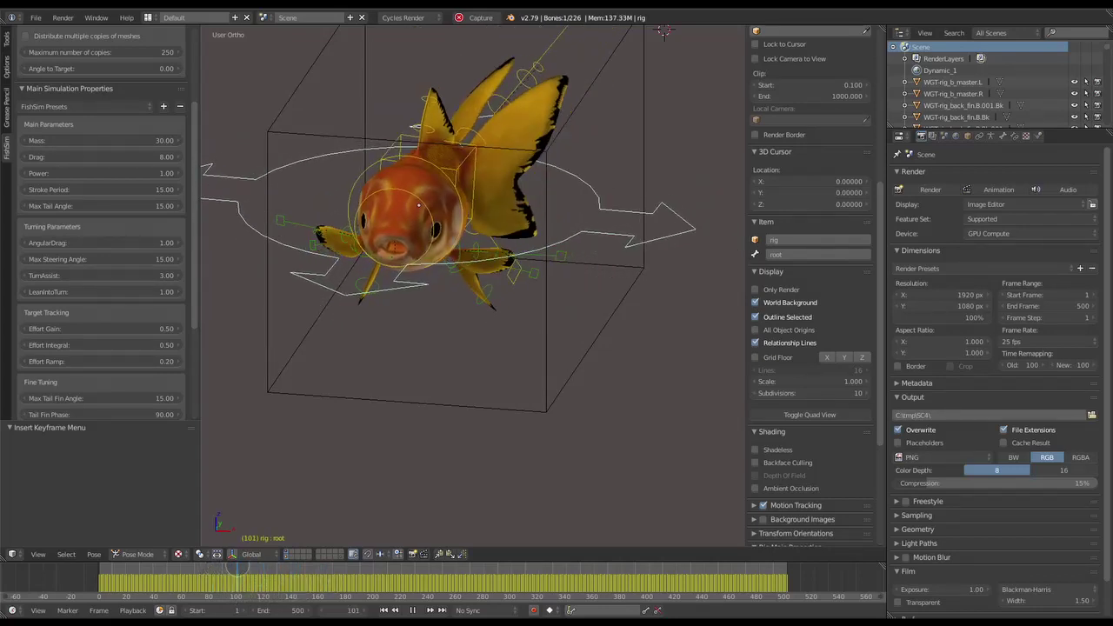
key("alt+a")
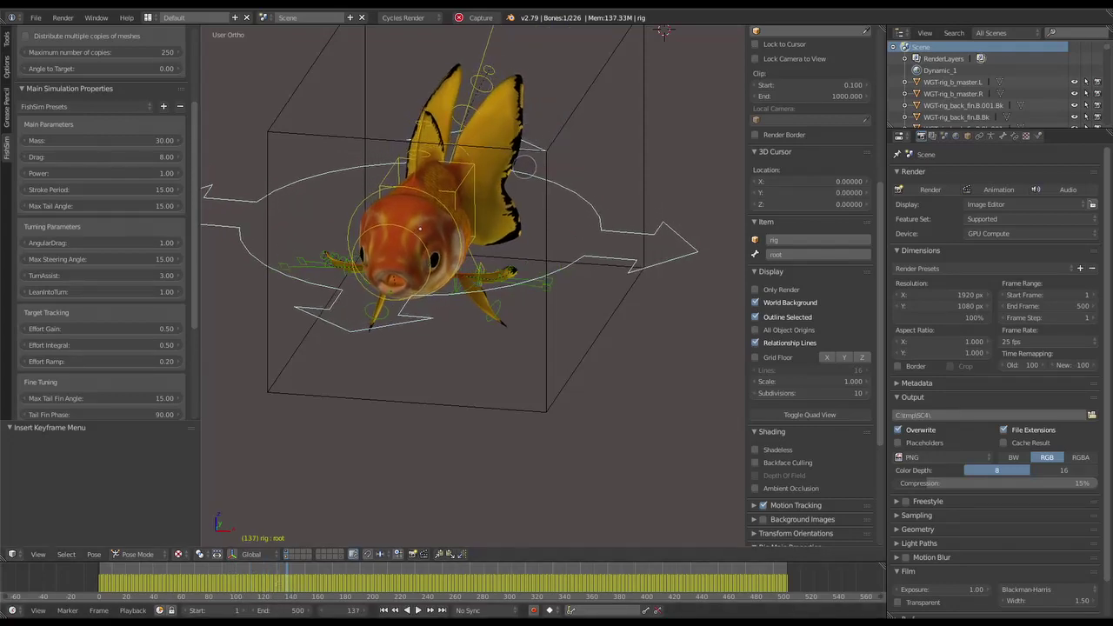
middle_click_drag(664, 32, 591, 96)
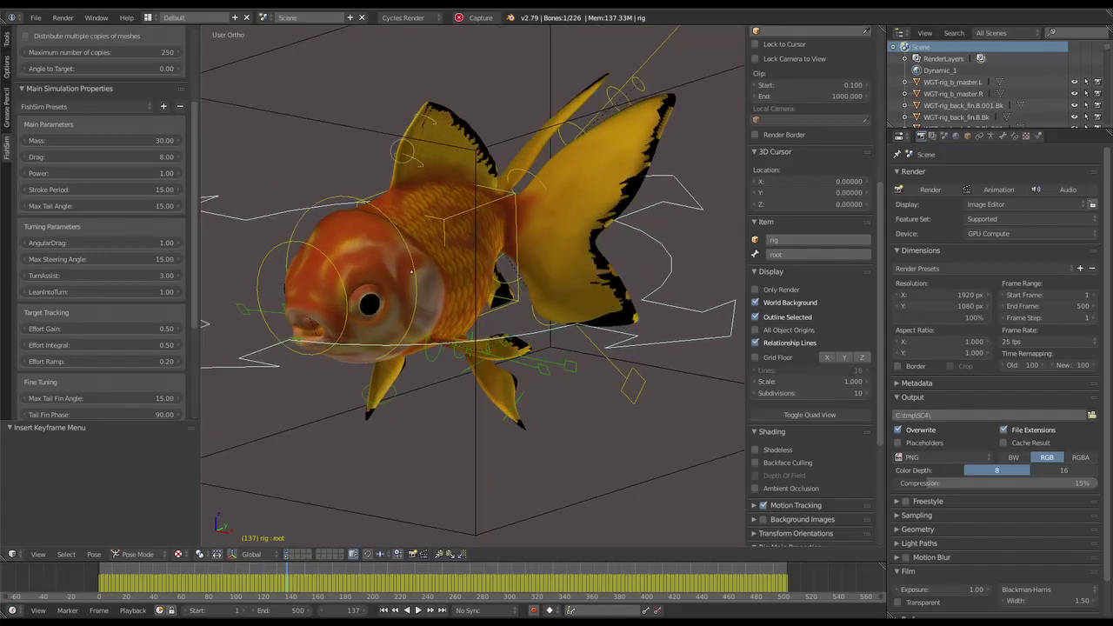
Select the Goldfish mesh and switch viewport shading to Solid.
right_click(642, 104)
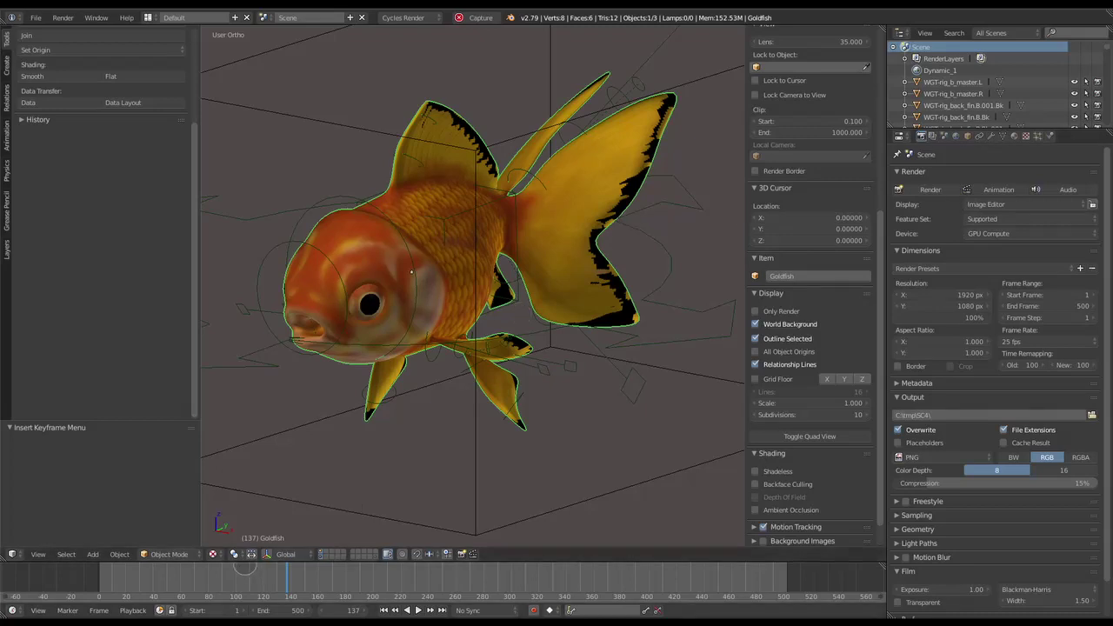
left_click(217, 554)
left_click(231, 514)
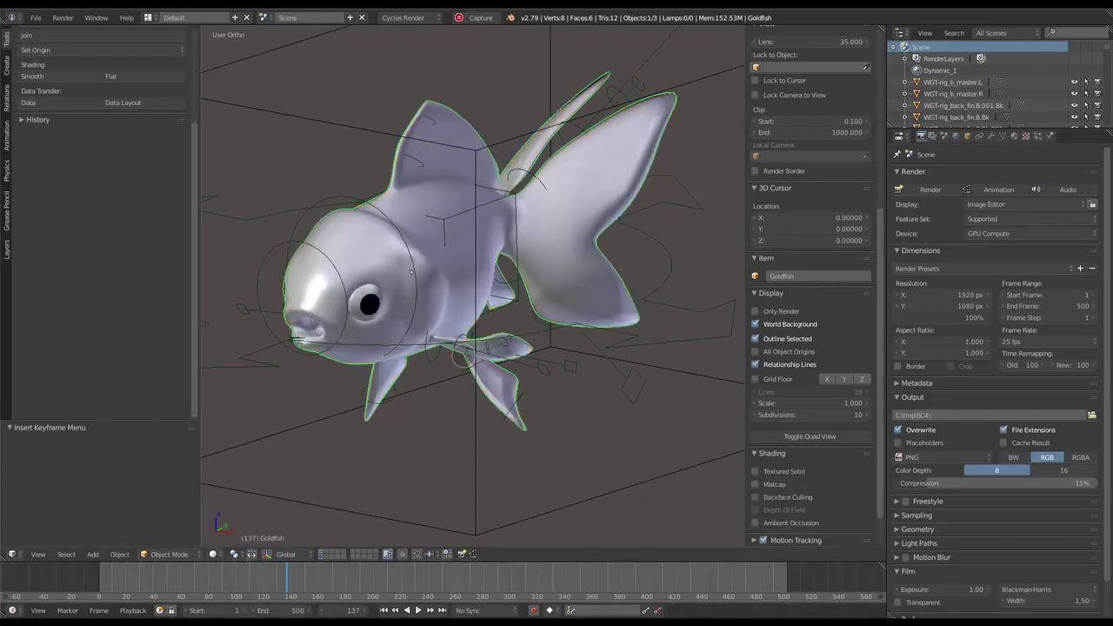
Enter Weight Paint mode and list the mesh's vertex groups in Object Data.
key("ctrl+Tab")
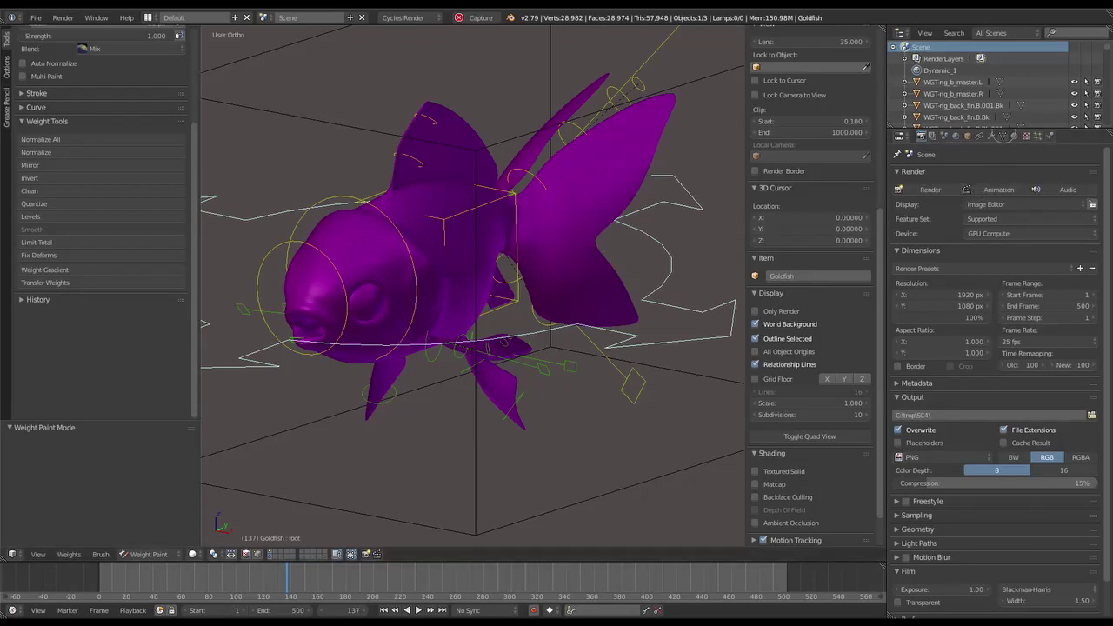
left_click(1003, 135)
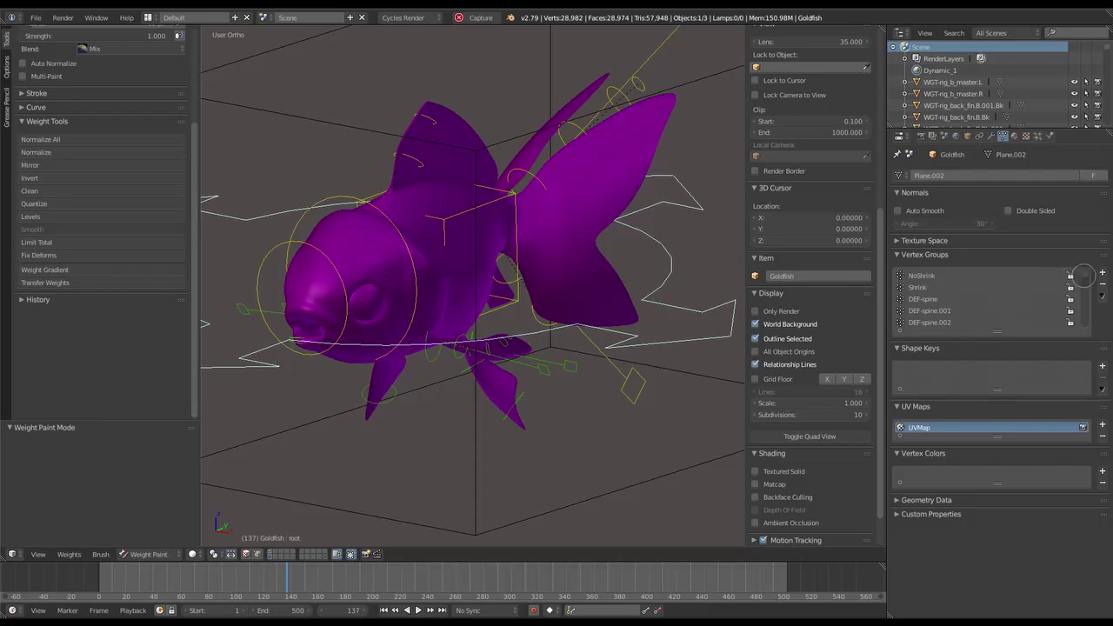
left_click_drag(1084, 276, 1084, 336)
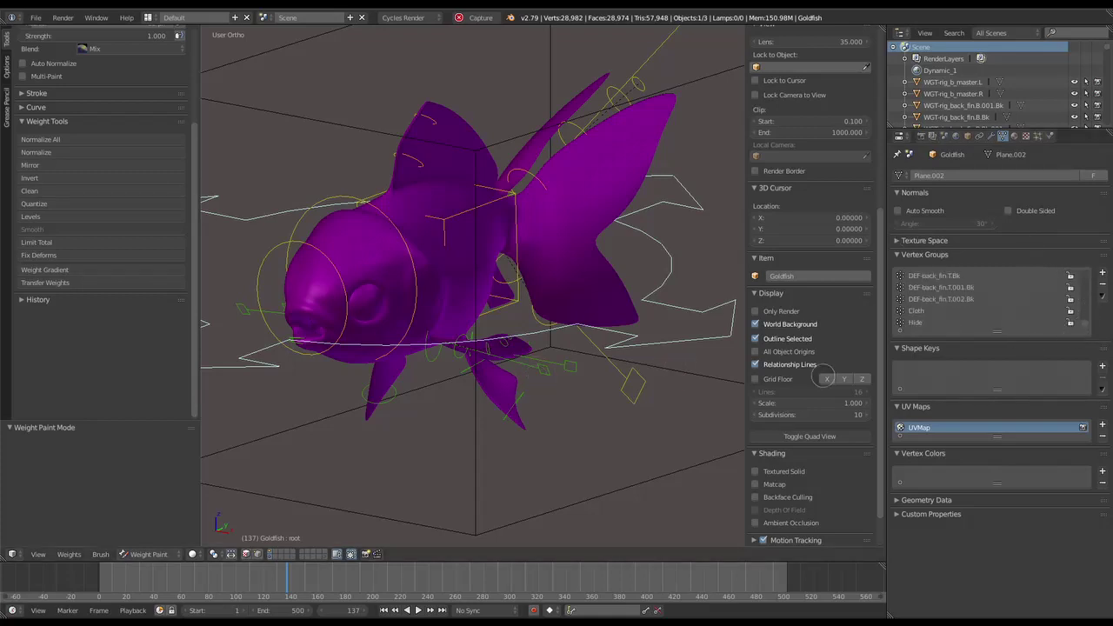
Display the Cloth vertex group and orbit the fish to inspect its red-to-green weights.
left_click(916, 310)
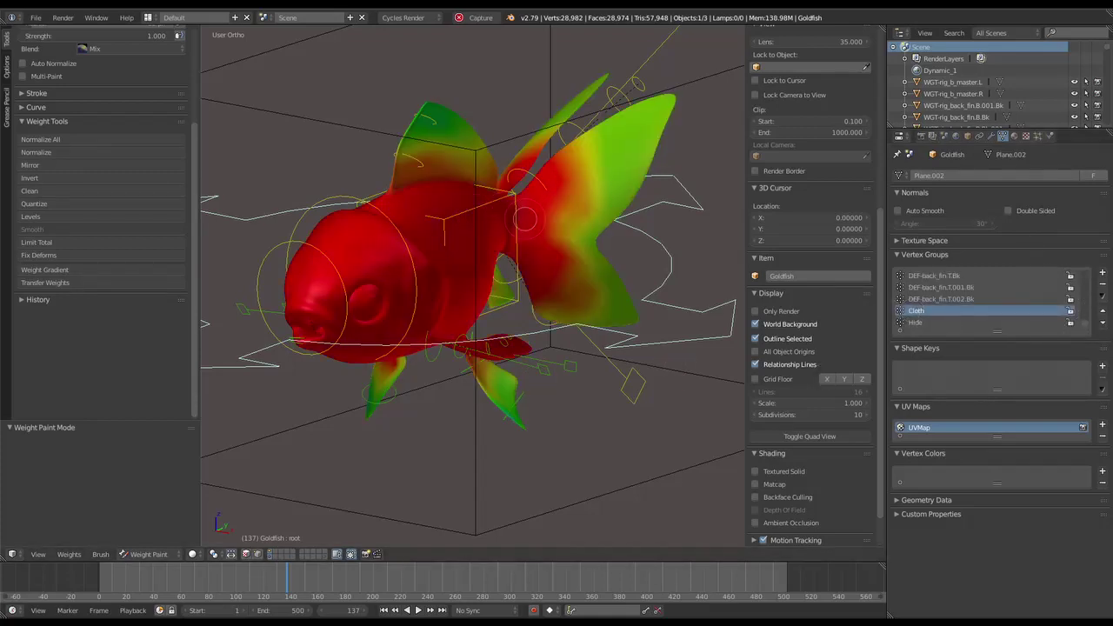
middle_click_drag(470, 287, 522, 283)
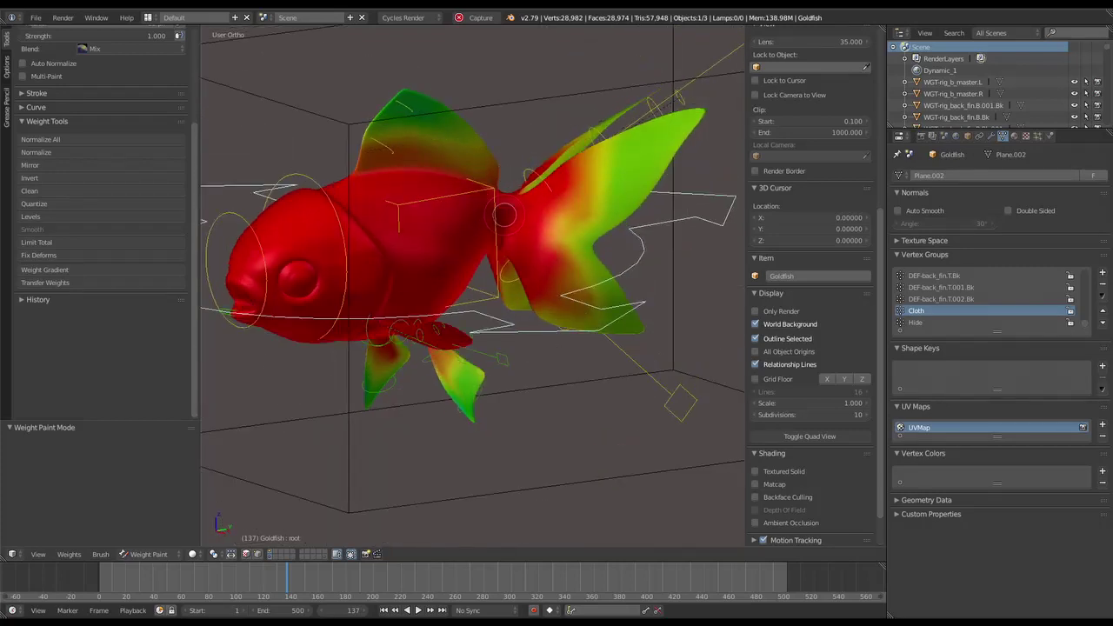
middle_click_drag(505, 215, 531, 213)
scroll(609, 209, "down", 1)
scroll(517, 245, "down", 1)
scroll(531, 213, "up", 2)
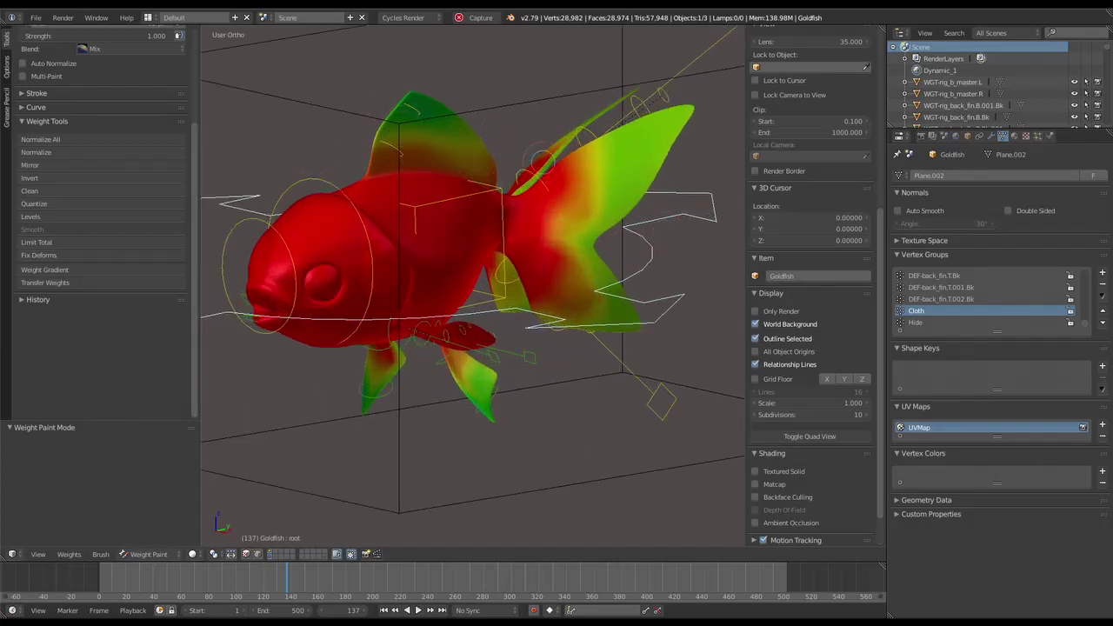
mouse_move(537, 230)
middle_mouse_down()
mouse_move(517, 263)
mouse_move(539, 251)
middle_mouse_up()
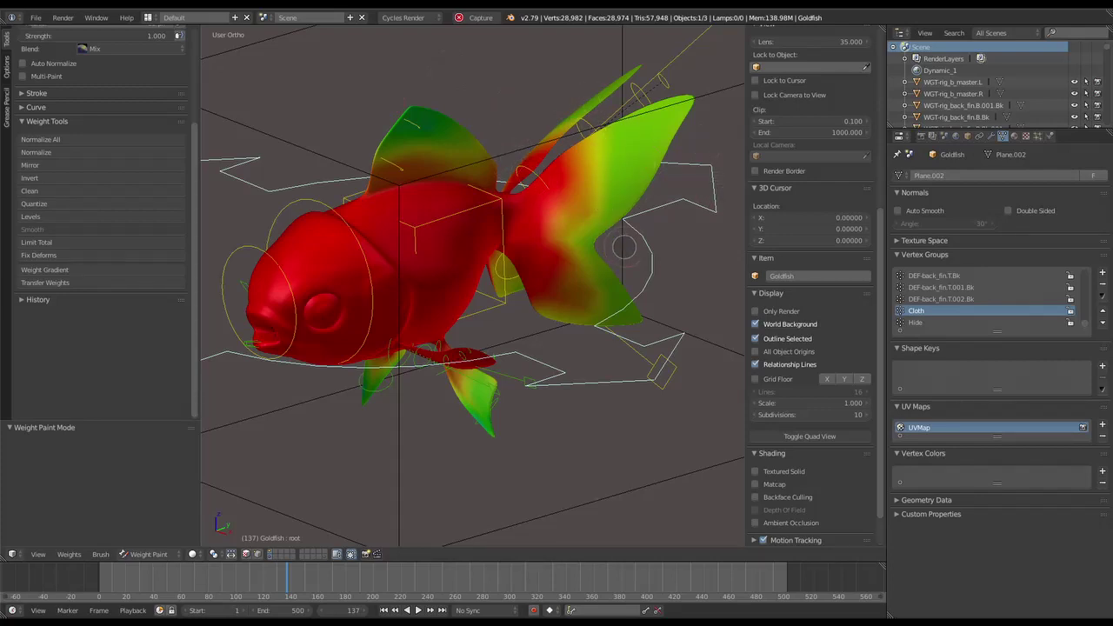
mouse_move(625, 247)
middle_mouse_down()
mouse_move(591, 241)
mouse_move(626, 242)
middle_mouse_up()
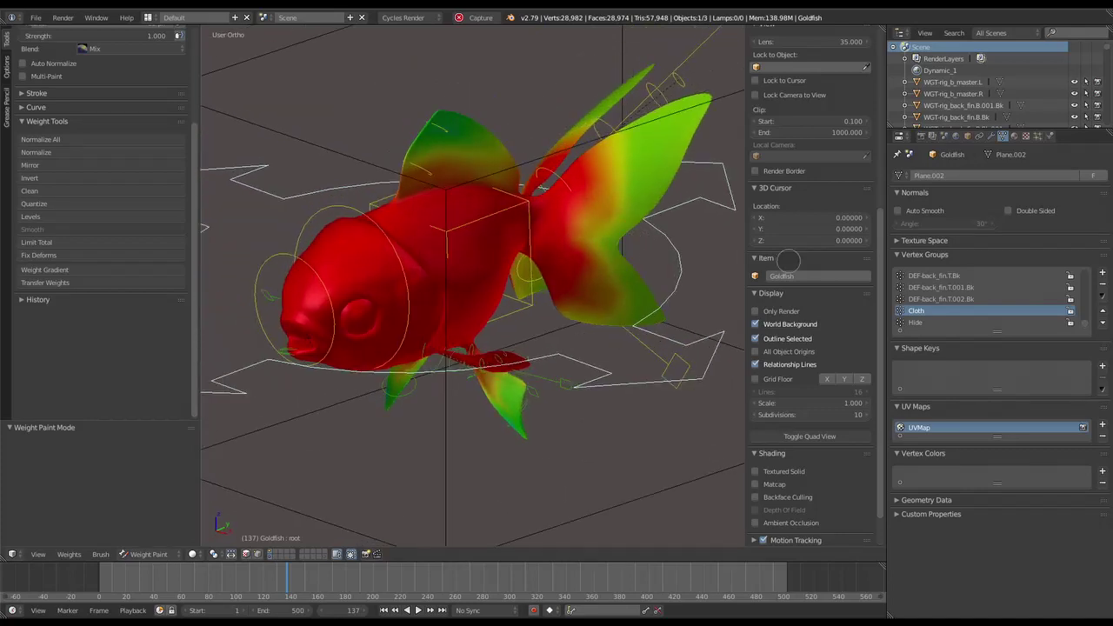
Display the Hide vertex group weights and orbit to view the fish from behind.
left_click(916, 323)
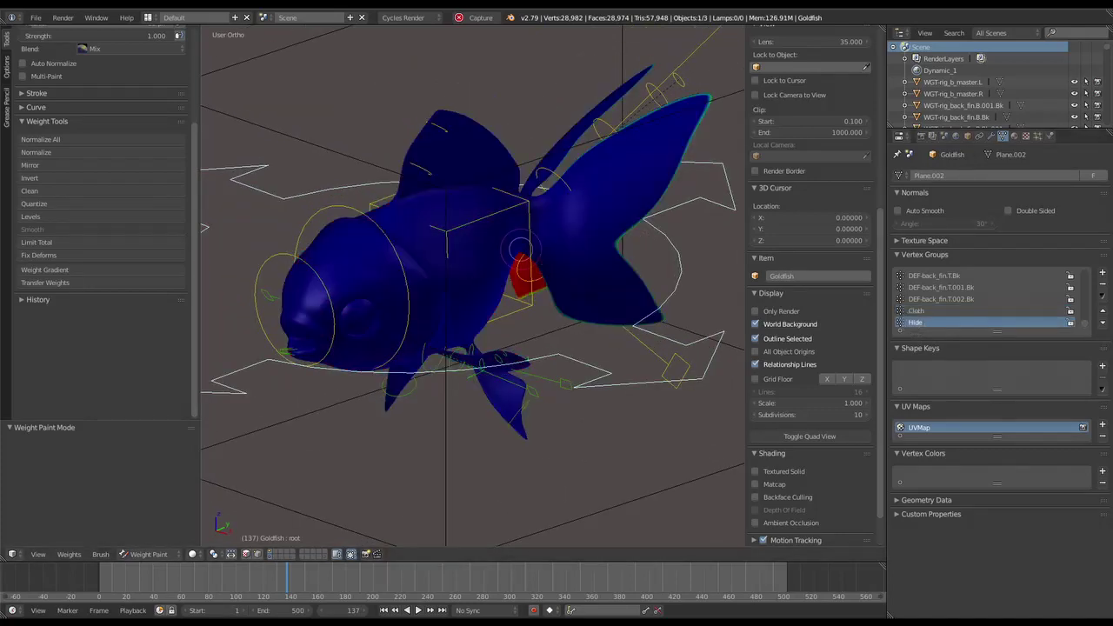
mouse_move(522, 248)
middle_mouse_down()
mouse_move(368, 240)
mouse_move(365, 261)
mouse_move(404, 222)
mouse_move(536, 251)
mouse_move(534, 235)
middle_mouse_up()
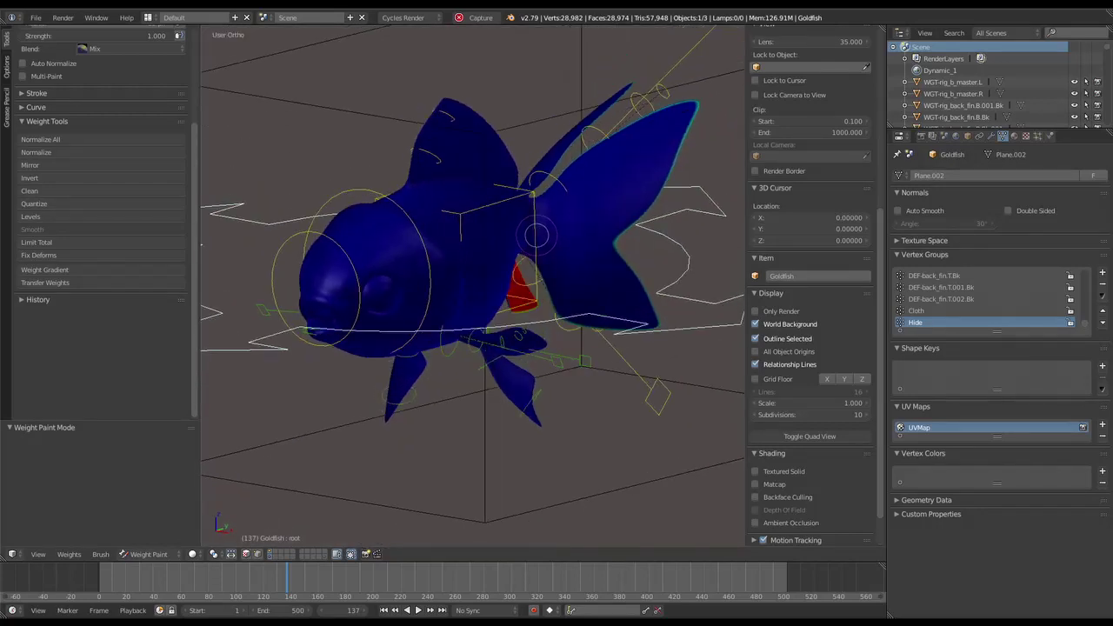
scroll(570, 257, "up", 2)
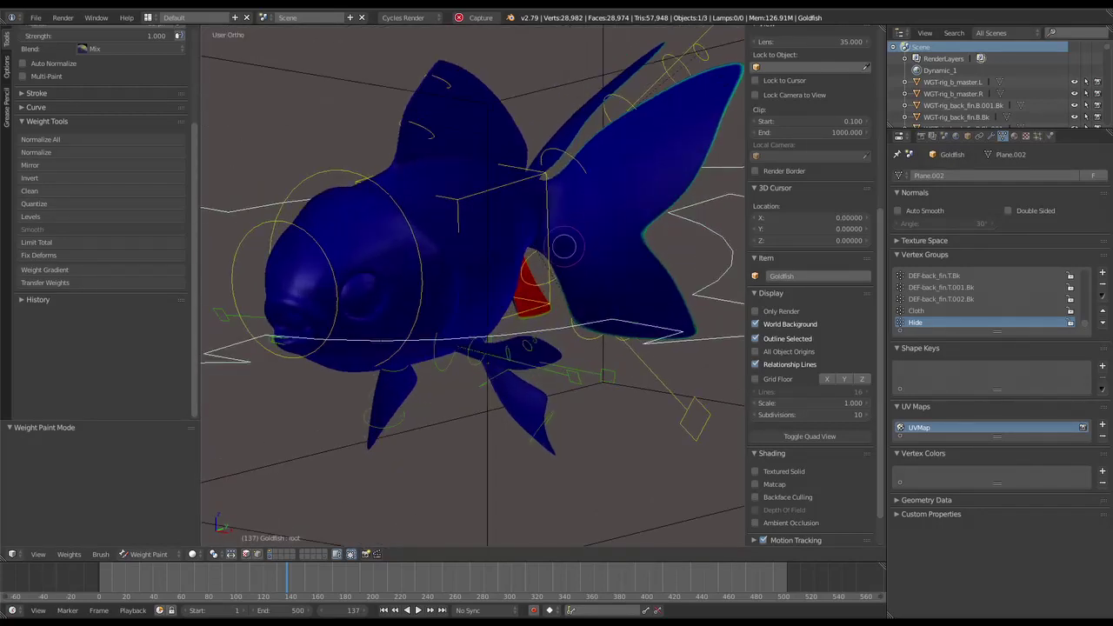
mouse_move(564, 246)
middle_mouse_down()
mouse_move(591, 261)
mouse_move(592, 276)
mouse_move(487, 261)
mouse_move(391, 265)
middle_mouse_up()
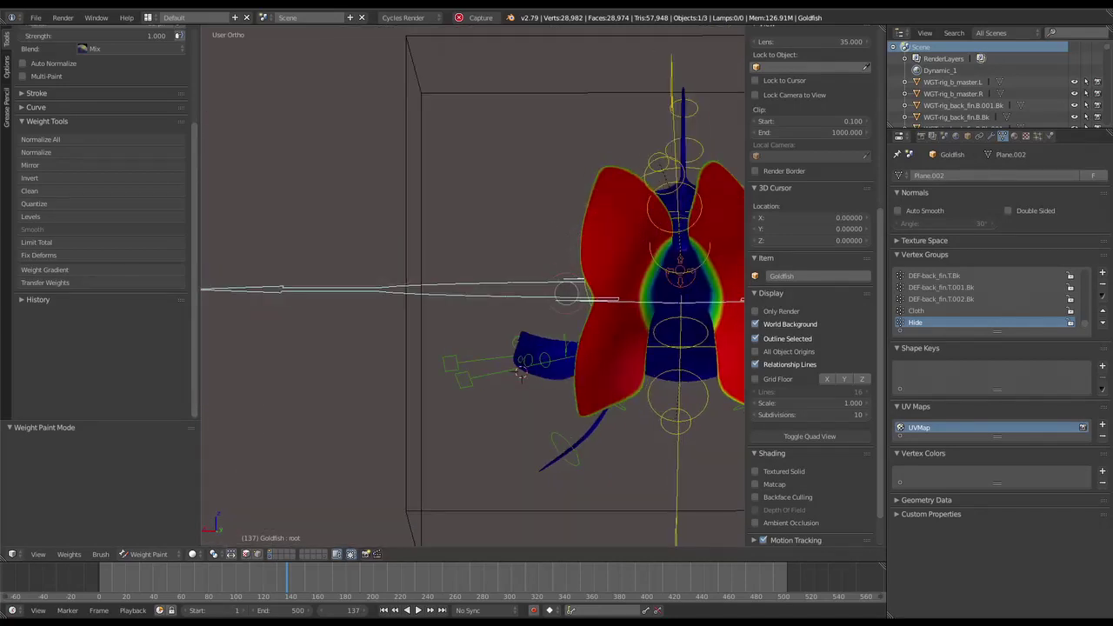
middle_click_drag(566, 294, 666, 320)
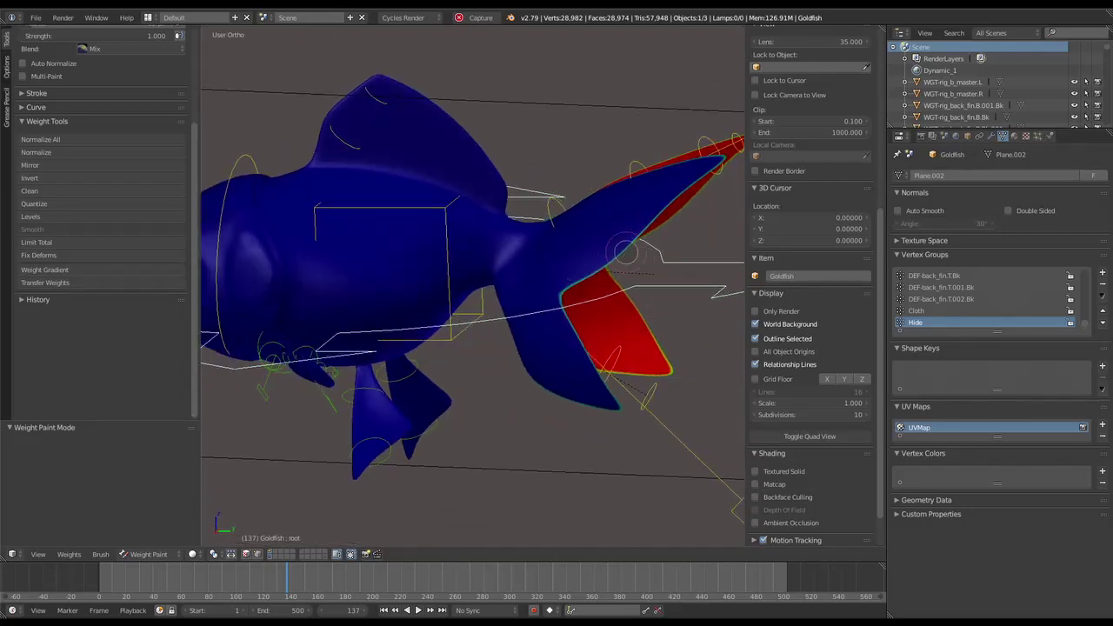
middle_click_drag(611, 296, 618, 303)
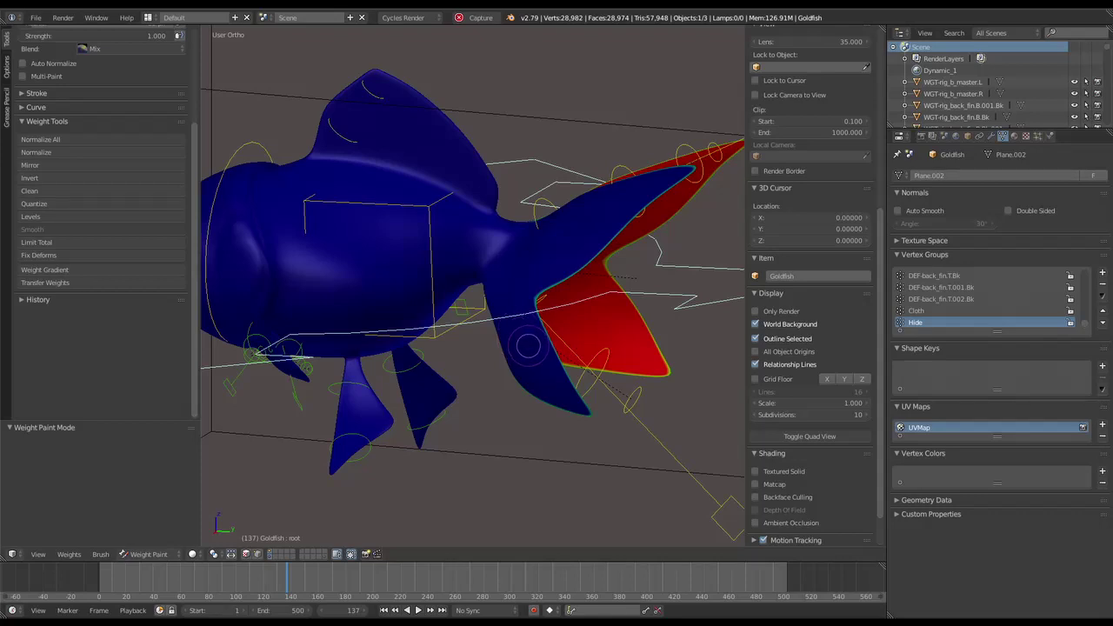
Inspect the red tail fin and show the Armature, Mask (Hide) and Subsurf modifiers.
middle_click_drag(626, 331, 604, 334)
scroll(603, 334, "up", 2)
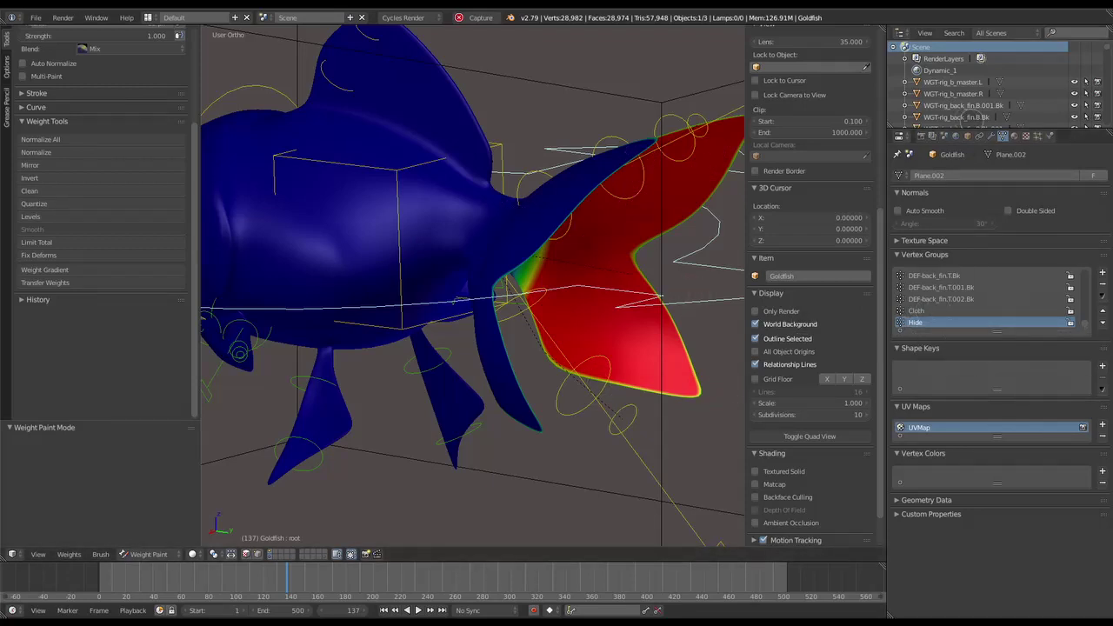
left_click(991, 136)
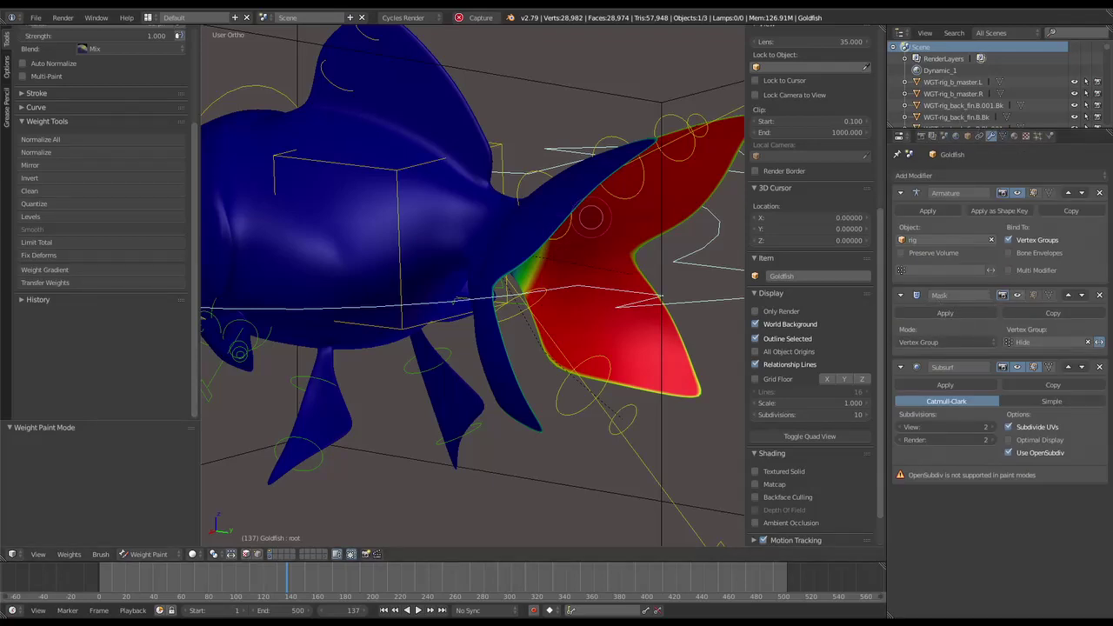
middle_click_drag(459, 336, 572, 341)
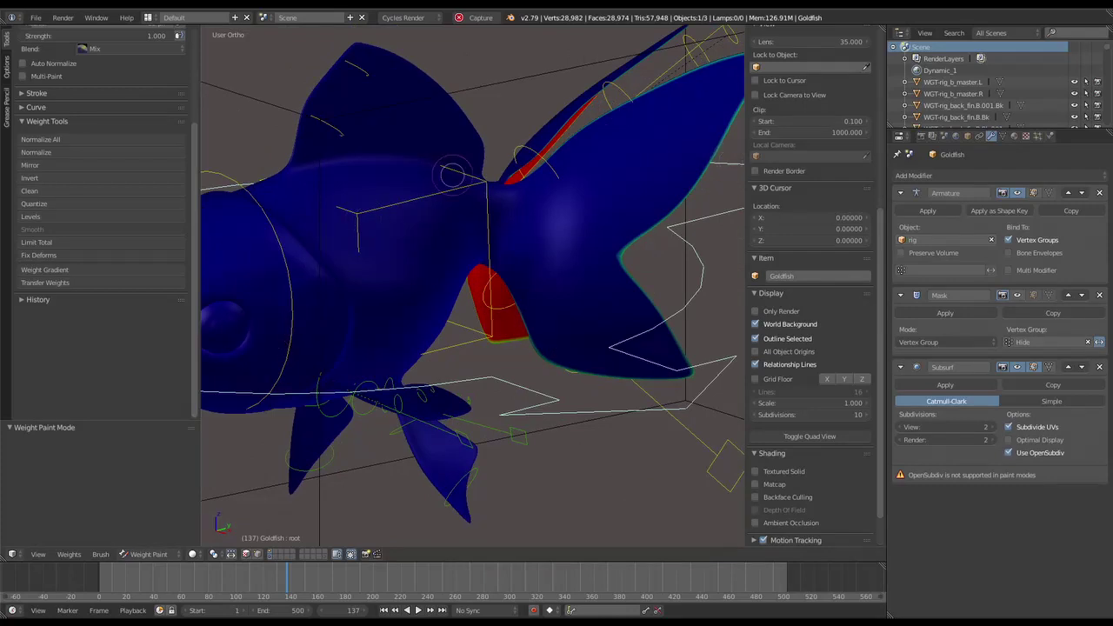
middle_click_drag(441, 303, 447, 294)
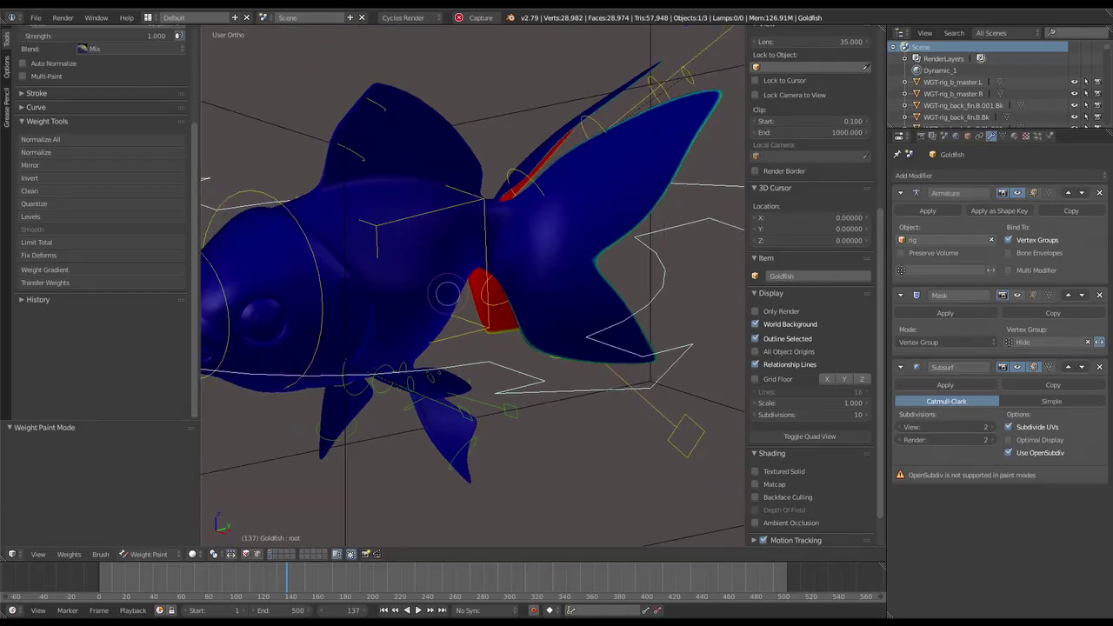
mouse_move(501, 254)
middle_mouse_down()
mouse_move(544, 243)
mouse_move(488, 255)
middle_mouse_up()
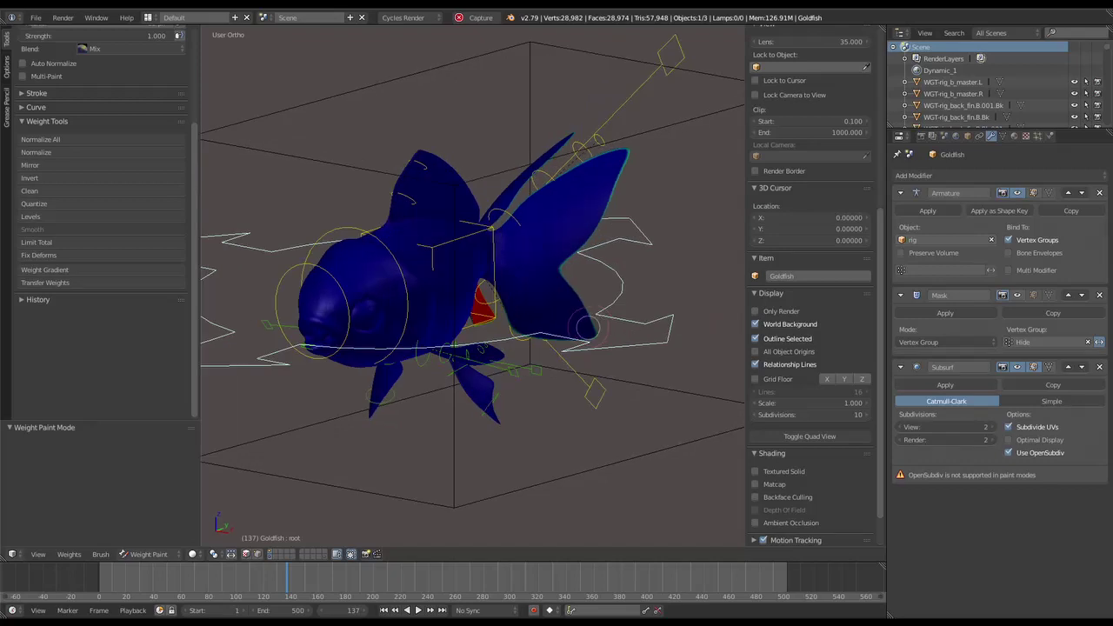
scroll(531, 364, "up", 3)
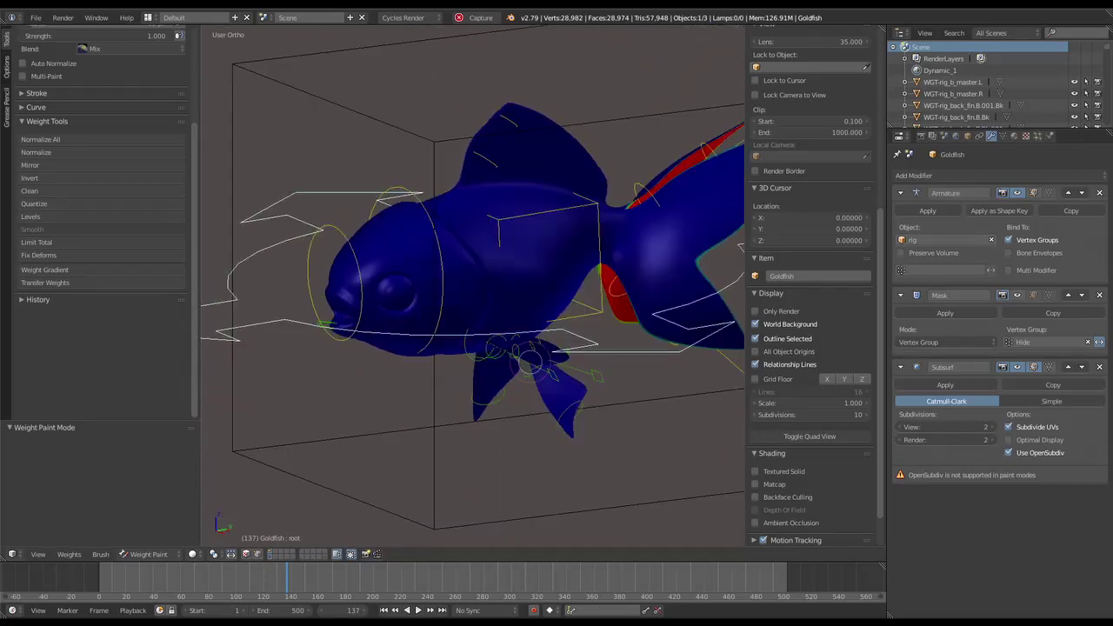